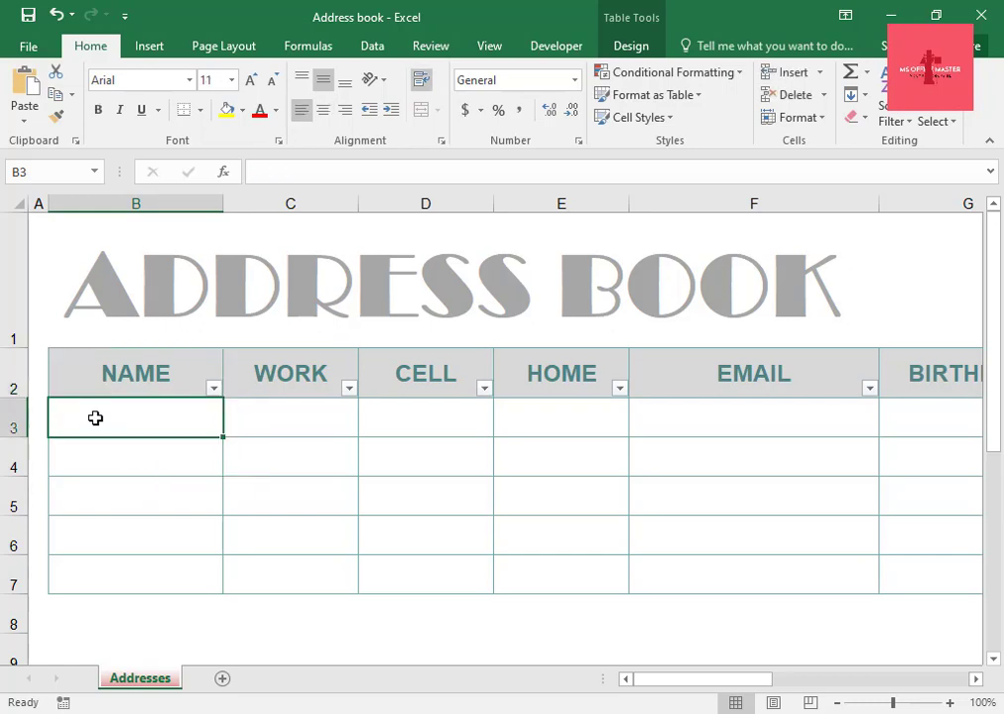
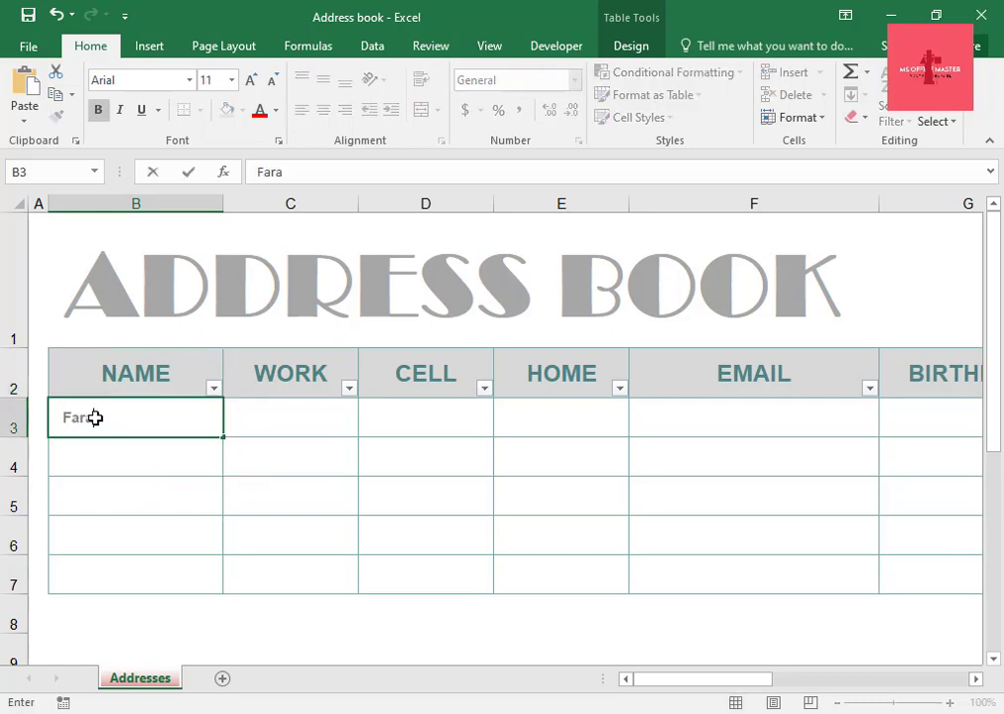
Enter the first contact's full name in the first NAME row.
{"action": "key", "text": "Return"}
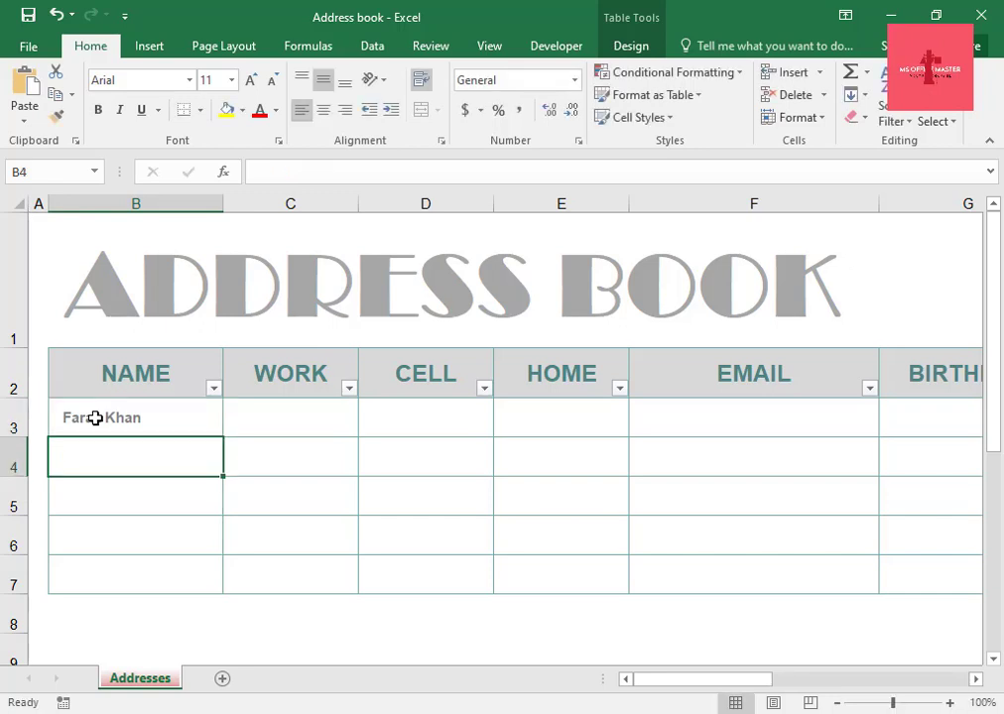
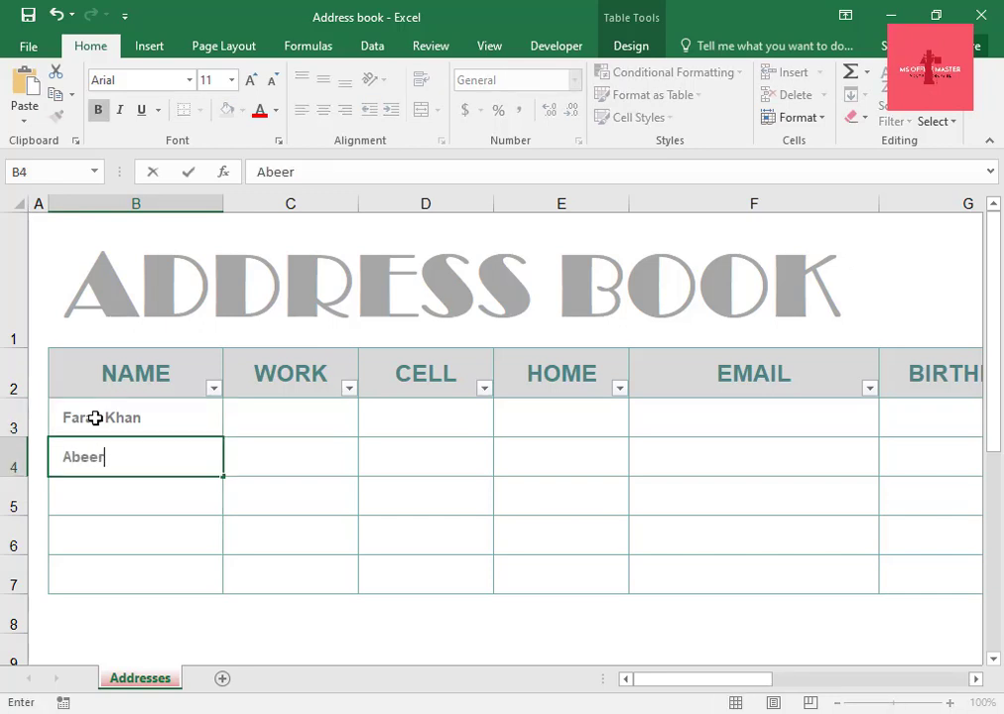
Enter the second contact's full name in the next NAME row.
{"action": "key", "text": "Return"}
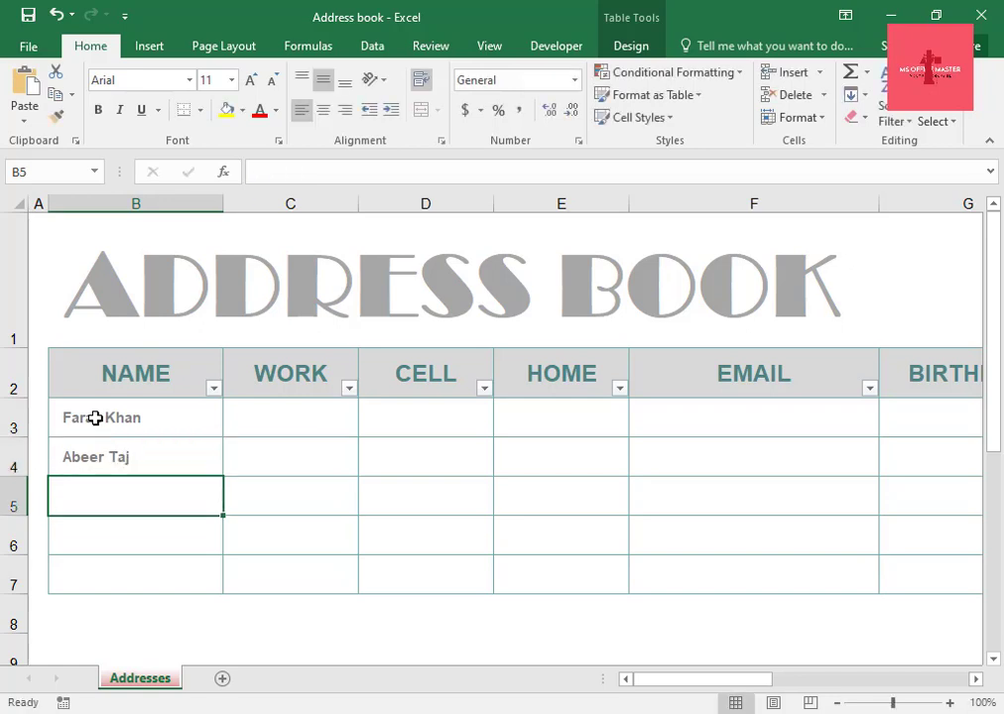
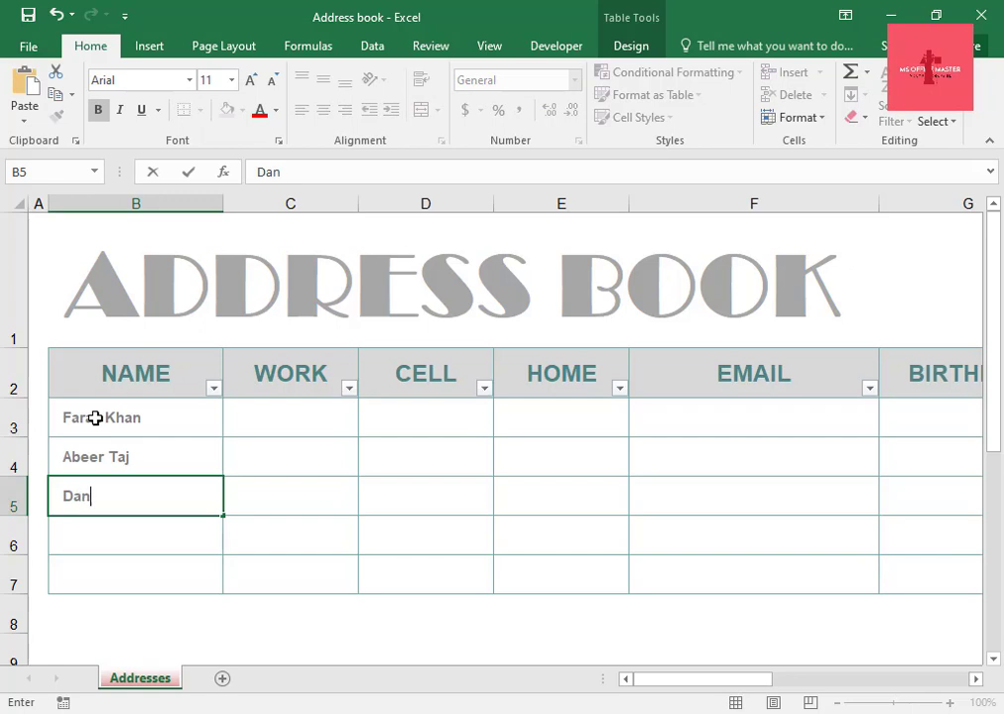
Enter the third contact's full name in the NAME column.
{"action": "key", "text": "Return"}
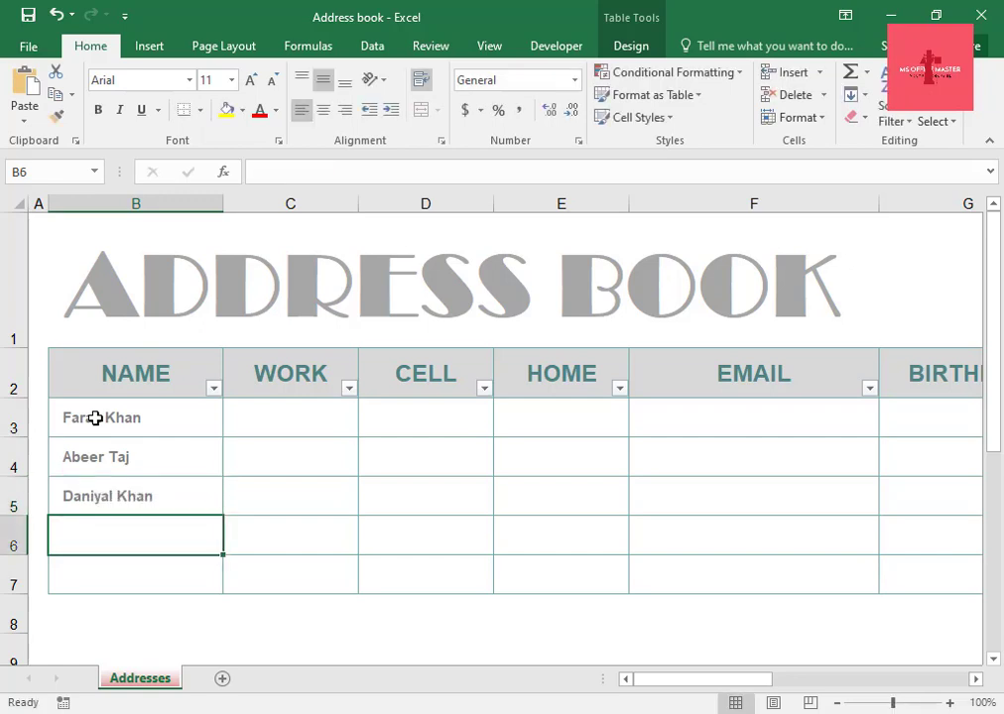
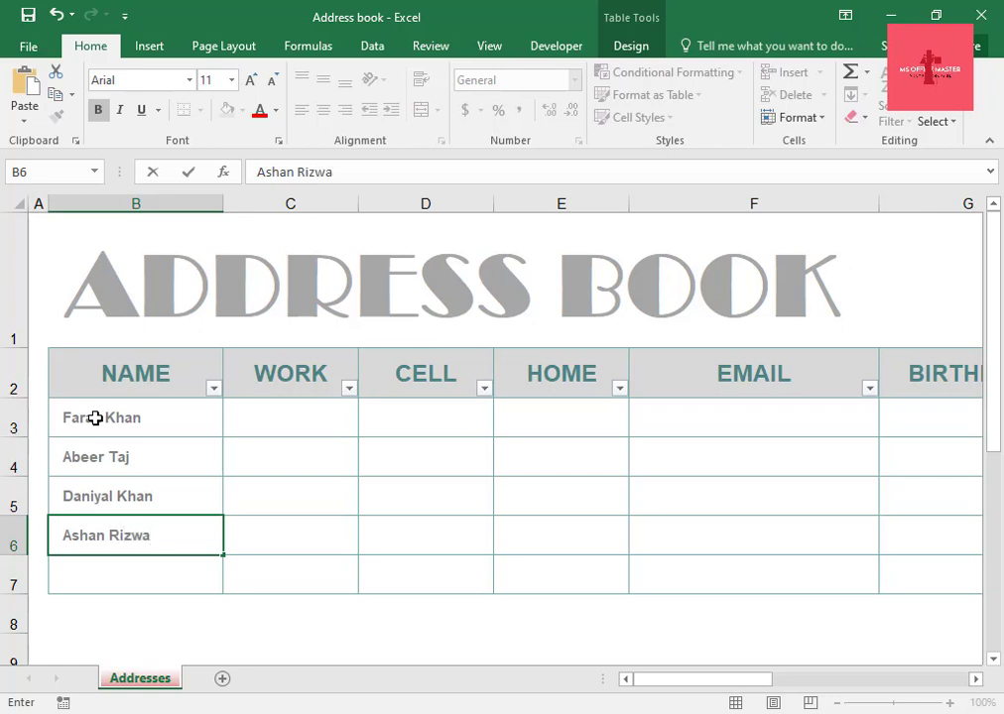
Enter the fourth contact's full name in the NAME column.
{"action": "key", "text": "Return"}
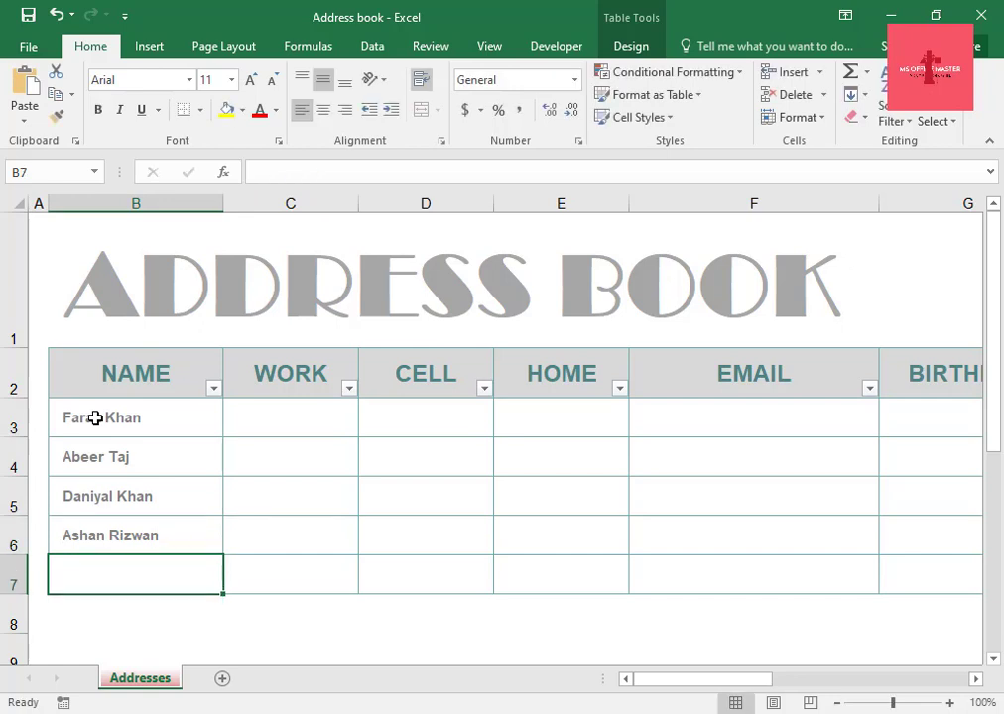
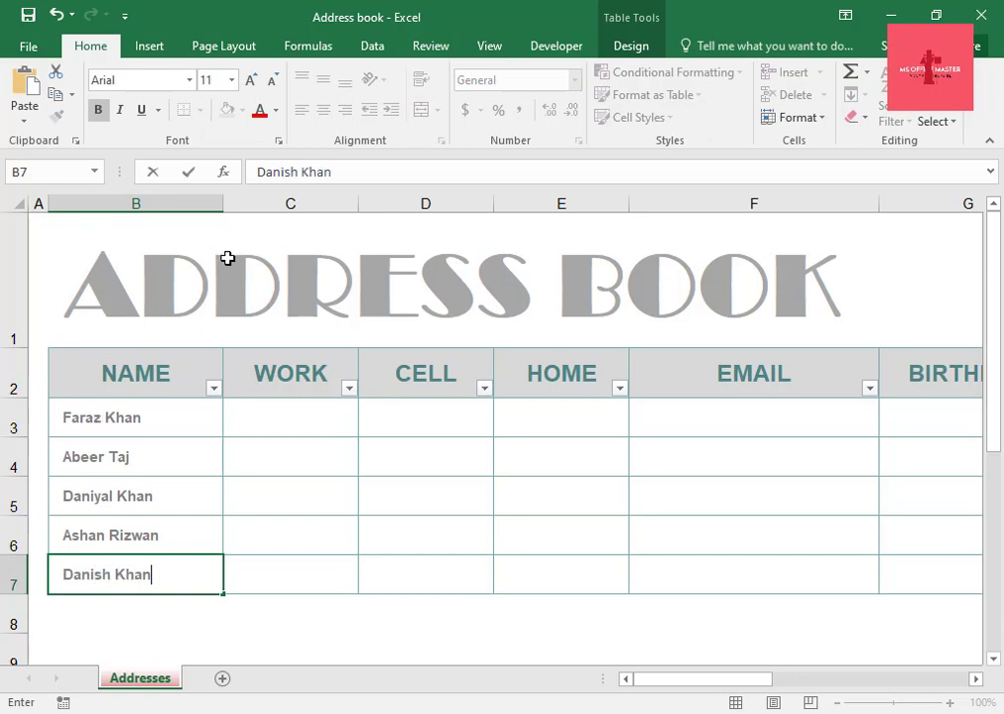
Enter the fifth contact's full name in the last NAME row.
{"action": "left_click", "coordinate": [272, 377]}
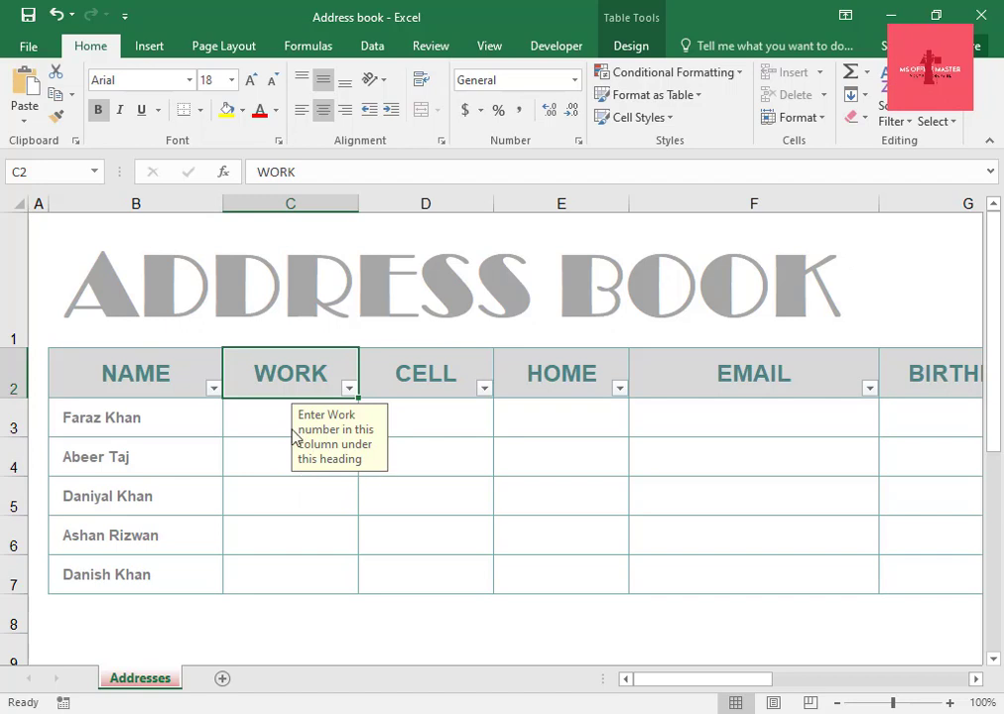
Paste a work phone number into the first contact's WORK cell.
{"action": "left_click", "coordinate": [262, 419]}
{"action": "right_click", "coordinate": [262, 422]}
{"action": "left_click", "coordinate": [308, 331]}
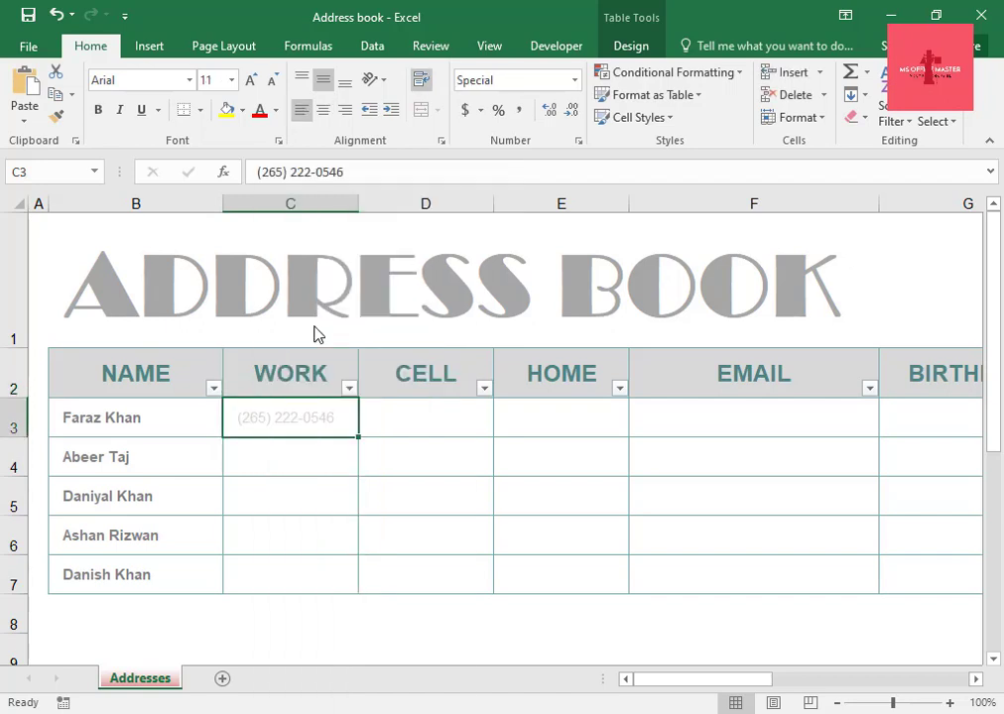
Enter the second contact's work phone number with area code in parentheses.
{"action": "left_click", "coordinate": [287, 460]}
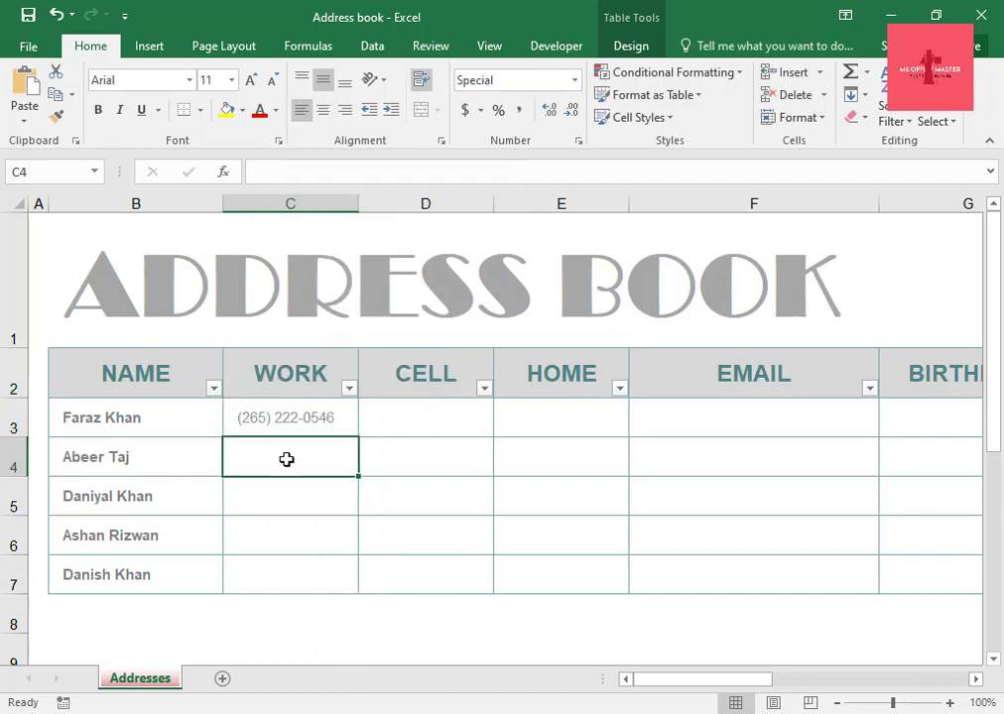
{"action": "type", "text": "()"}
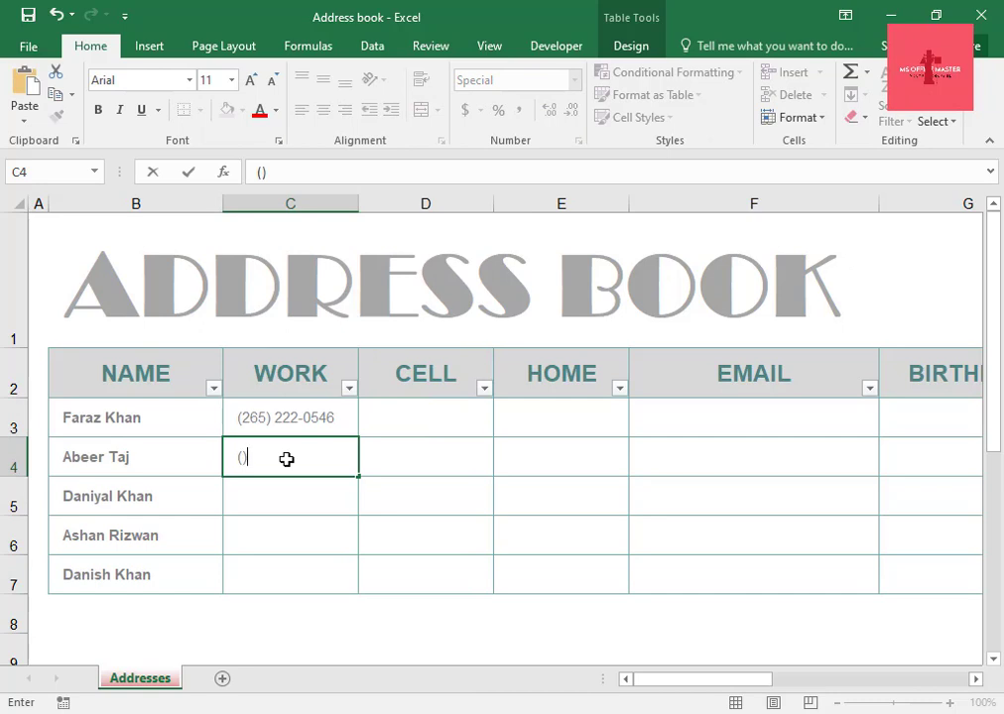
{"action": "left_click", "coordinate": [244, 457]}
{"action": "type", "text": "256"}
{"action": "key", "text": "BackSpace"}
{"action": "key", "text": "BackSpace"}
{"action": "key", "text": "BackSpace"}
{"action": "key", "text": "Right"}
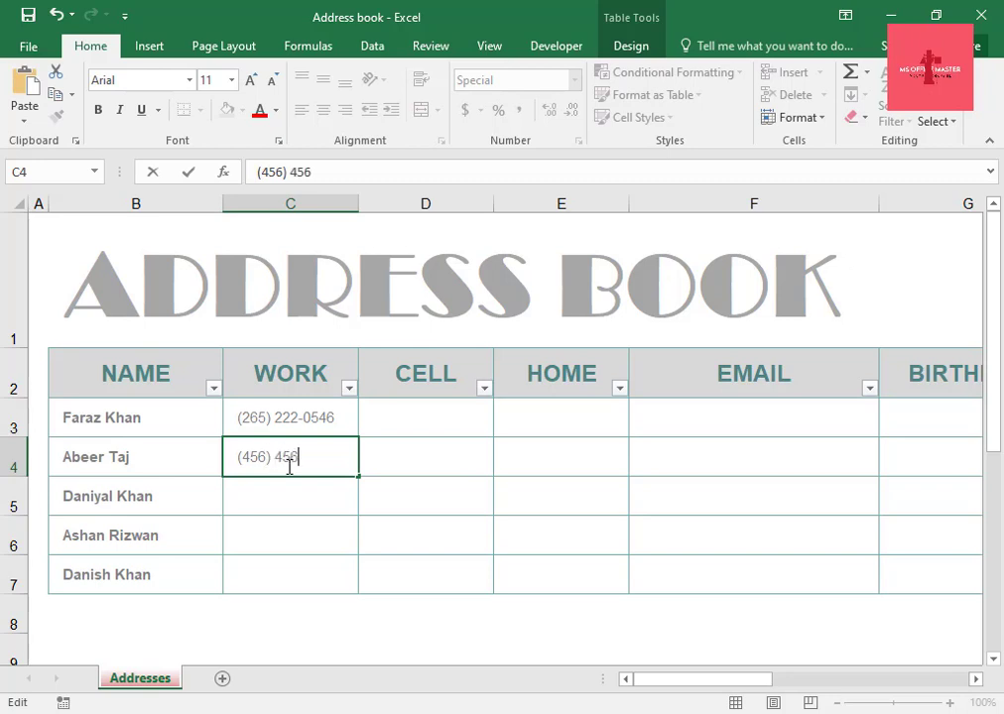
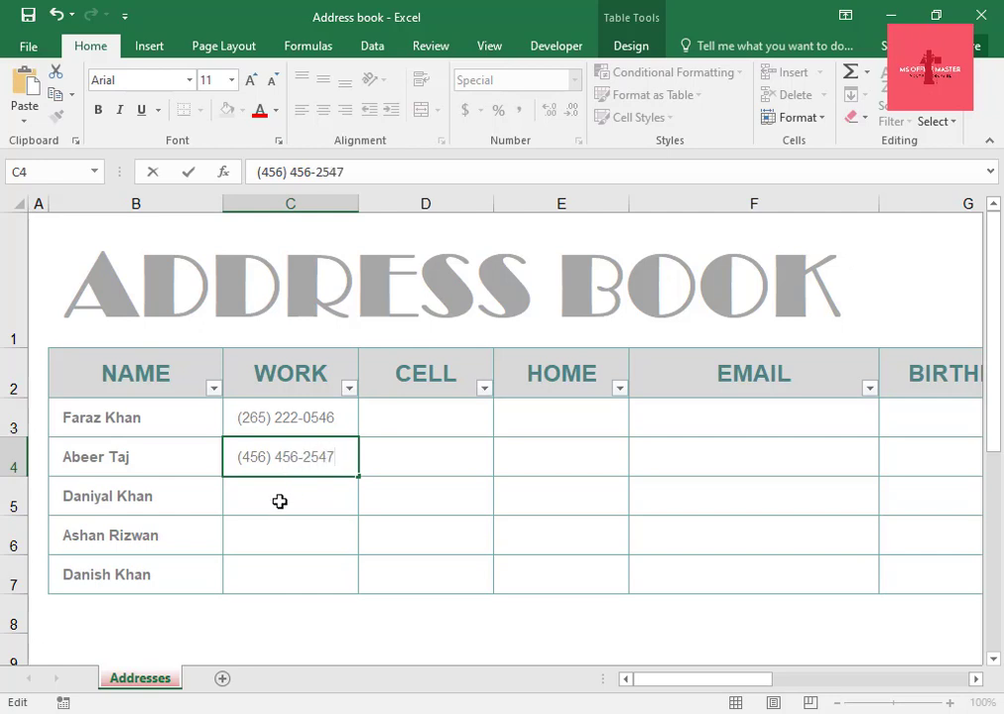
Enter the third contact's work phone number in the WORK column.
{"action": "left_click", "coordinate": [279, 501]}
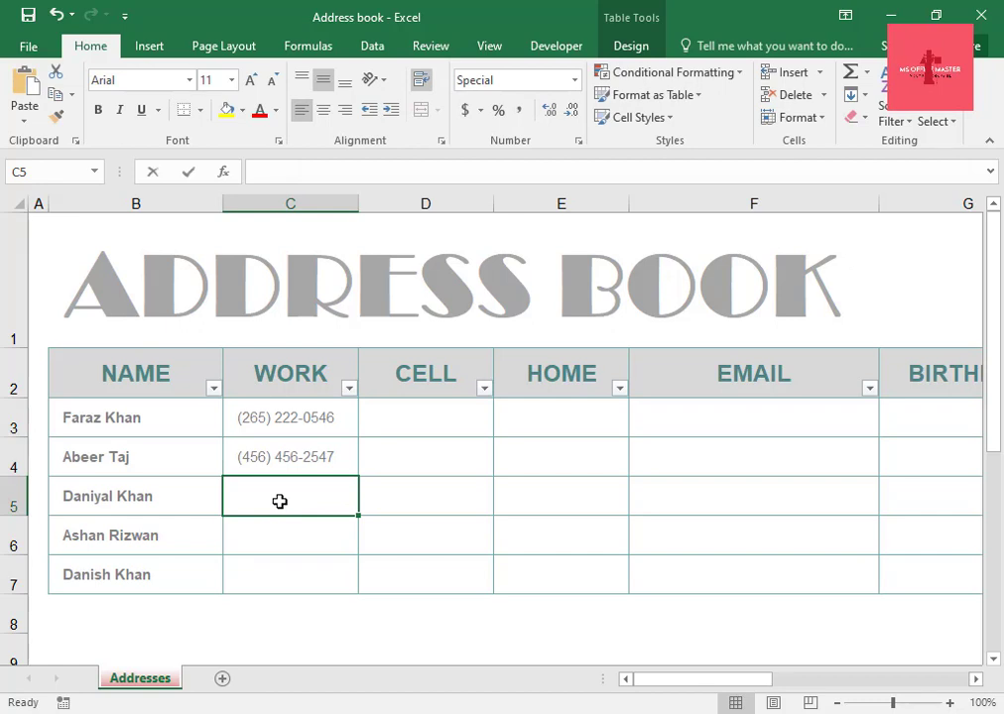
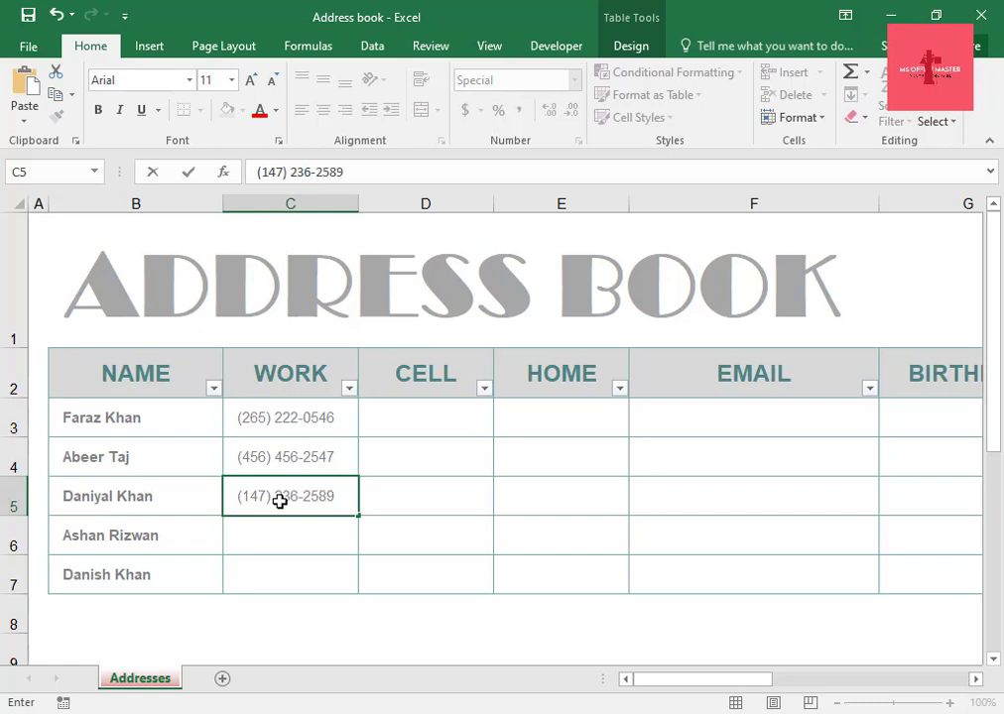
{"action": "key", "text": "Return"}
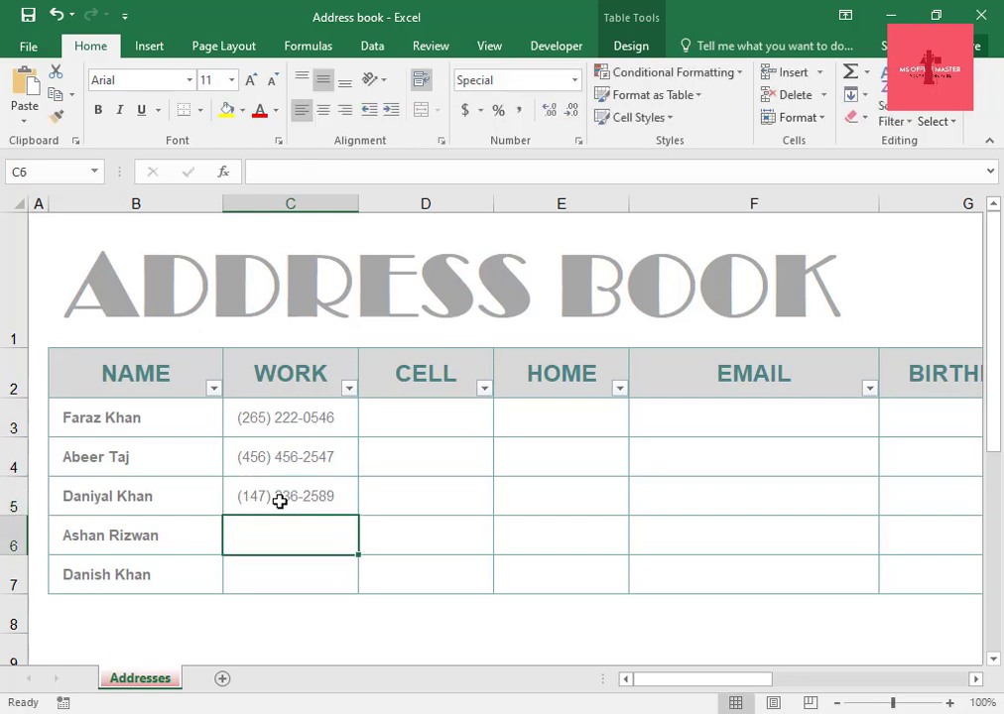
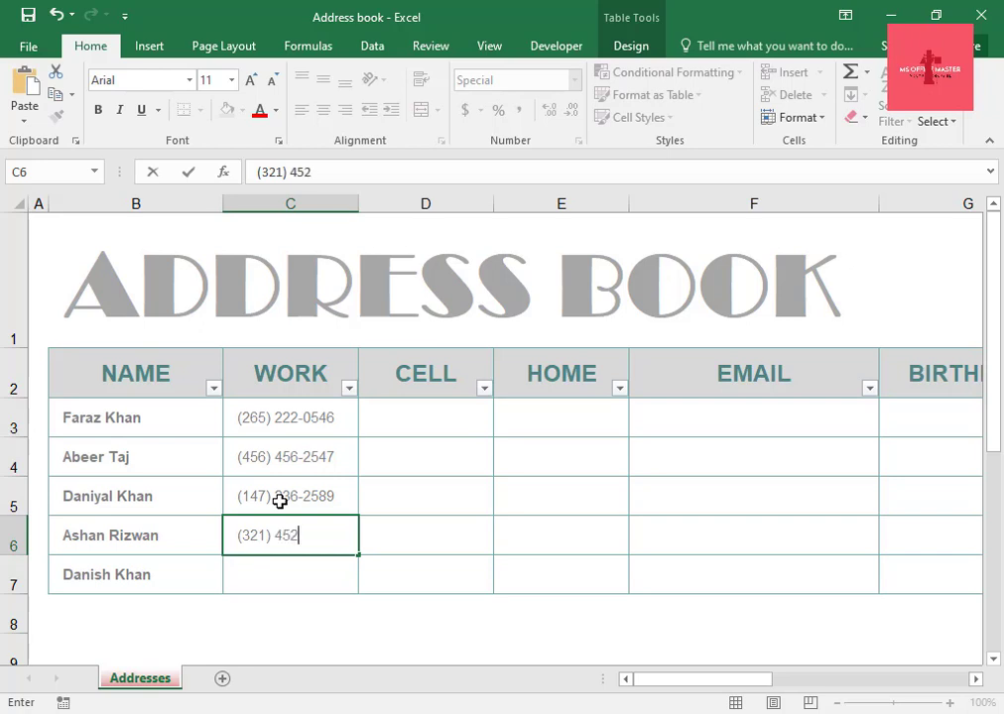
Enter the fourth contact's work phone number in the WORK column.
{"action": "key", "text": "Return"}
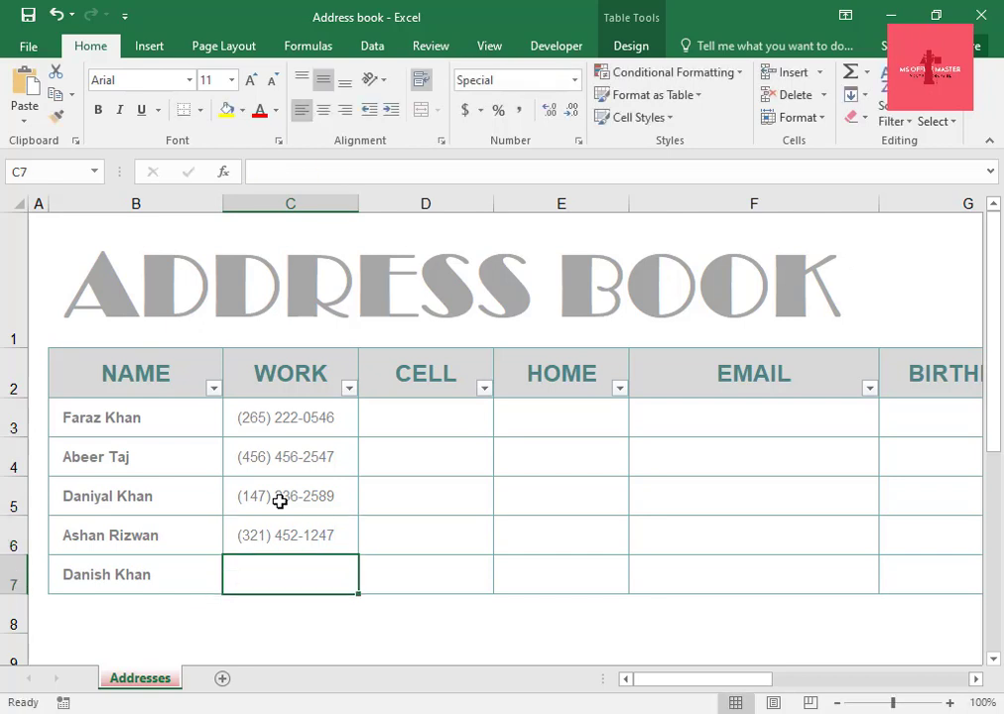
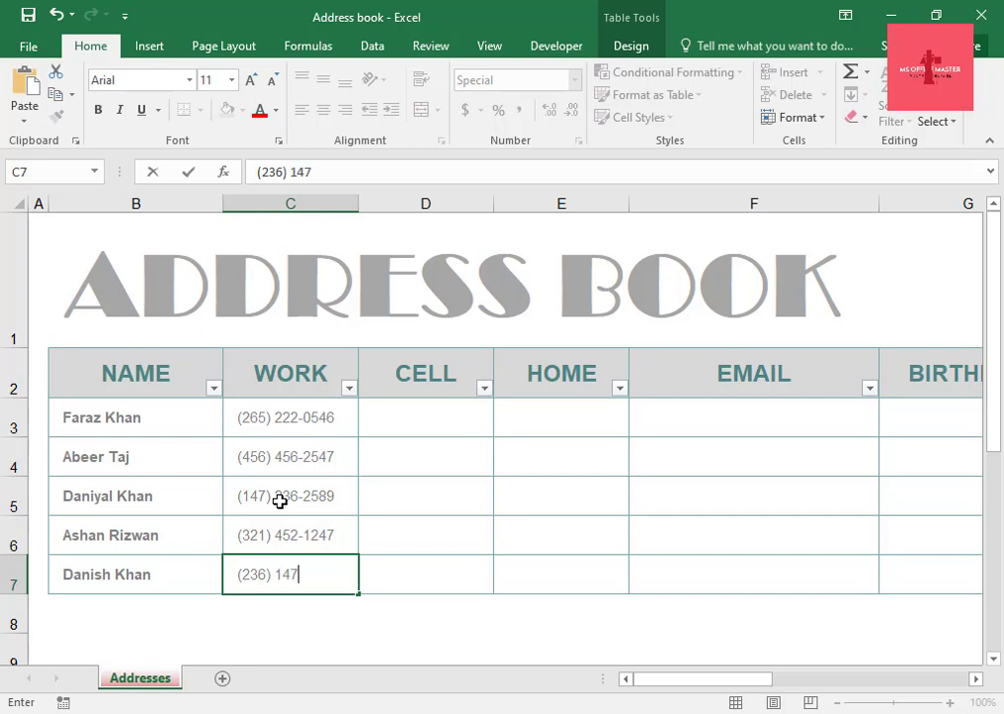
Enter the fifth contact's work phone number in the last WORK row.
{"action": "left_click", "coordinate": [425, 392]}
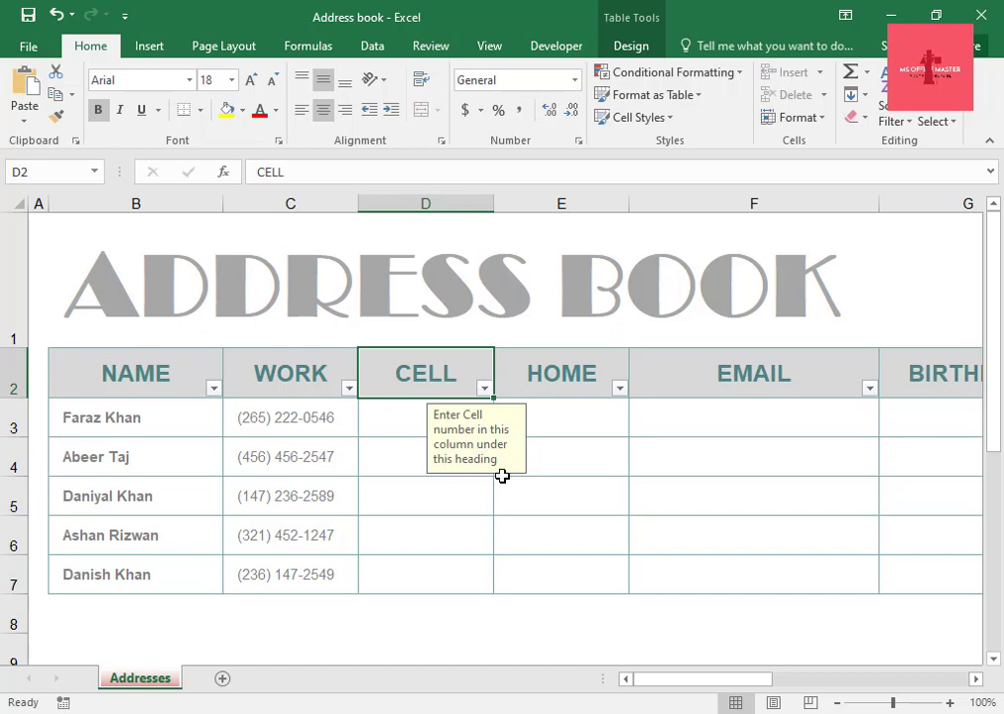
Enter the first contact's cell phone number in the CELL column.
{"action": "left_click", "coordinate": [404, 422]}
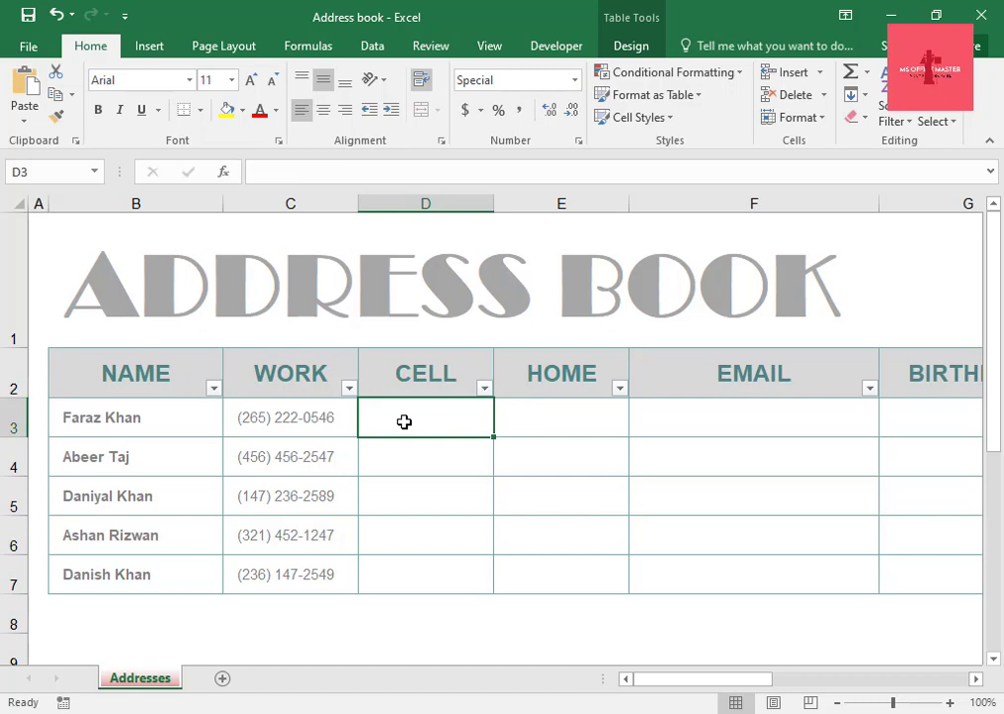
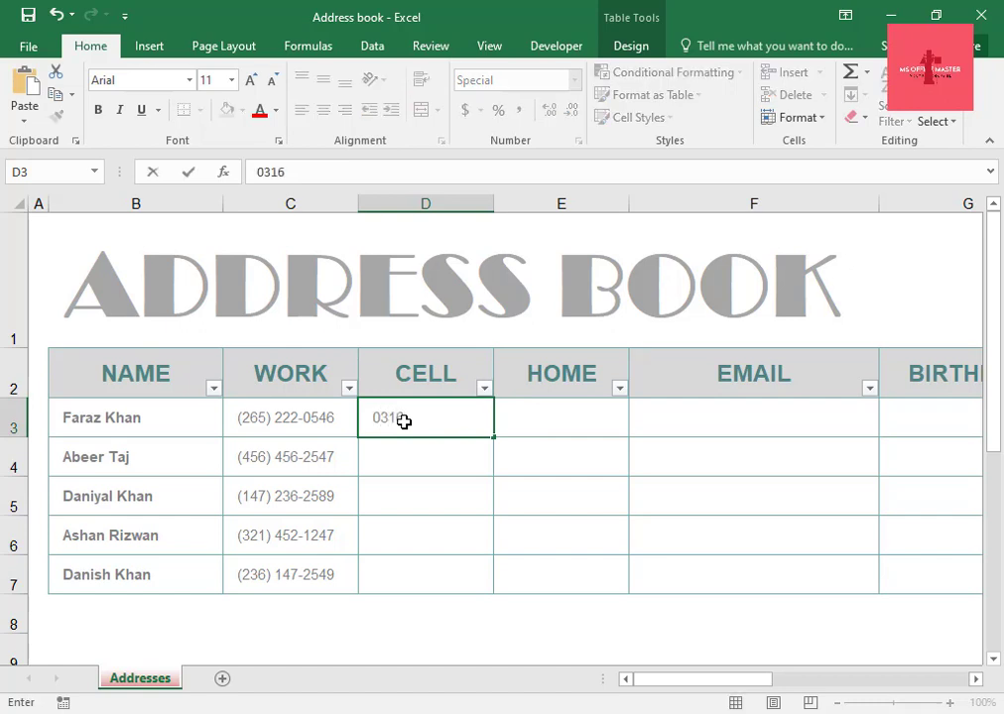
{"action": "key", "text": "Return"}
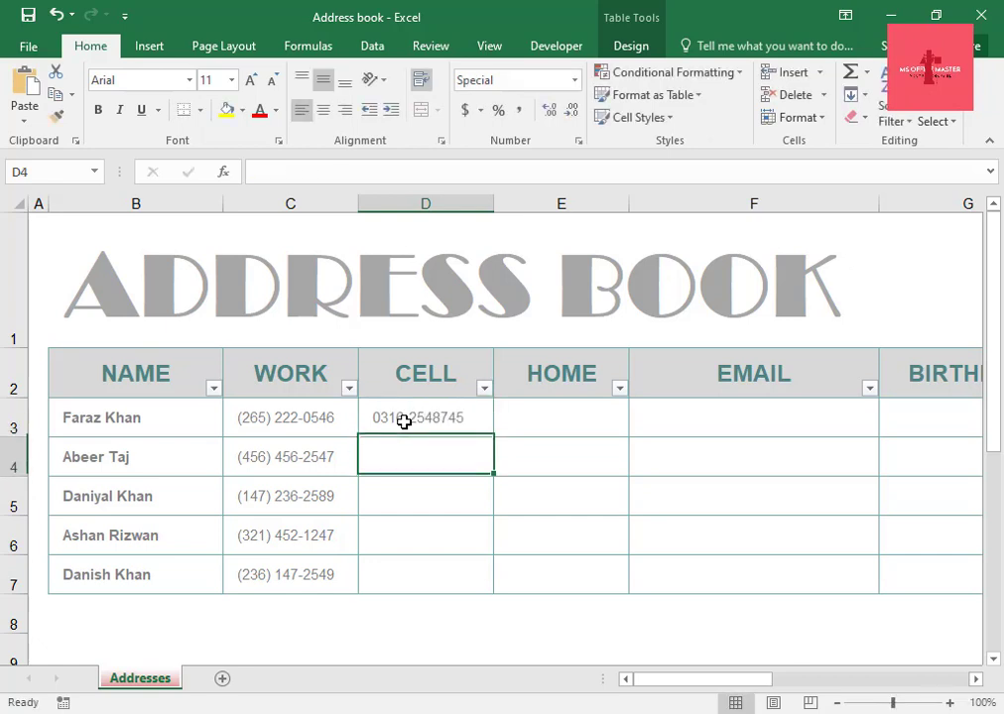
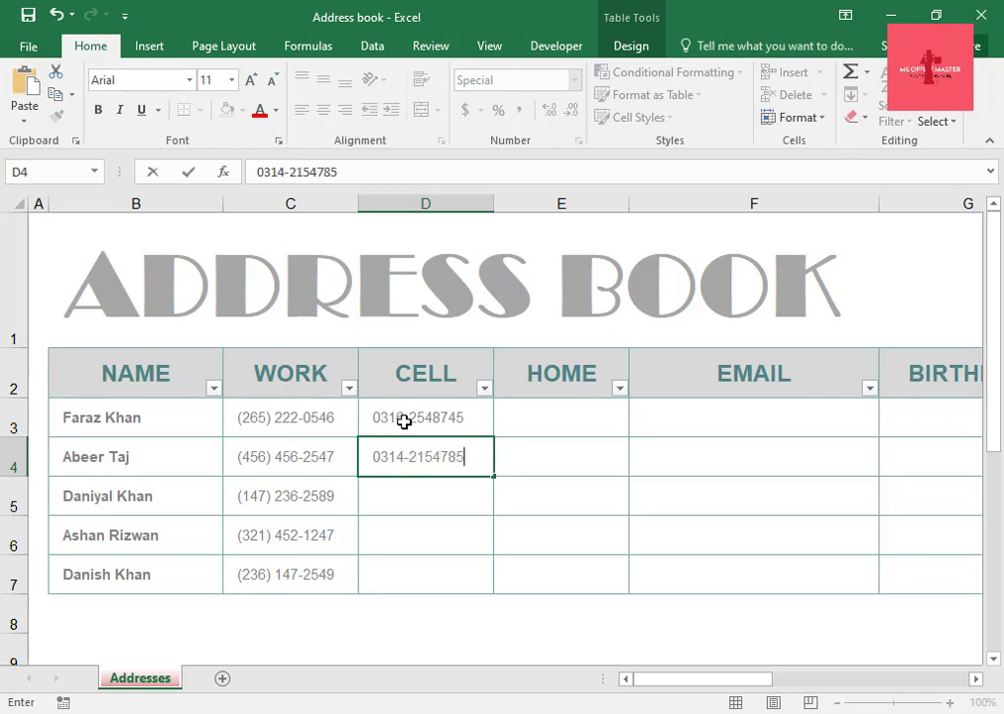
Enter the second contact's cell phone number in the CELL column.
{"action": "key", "text": "Return"}
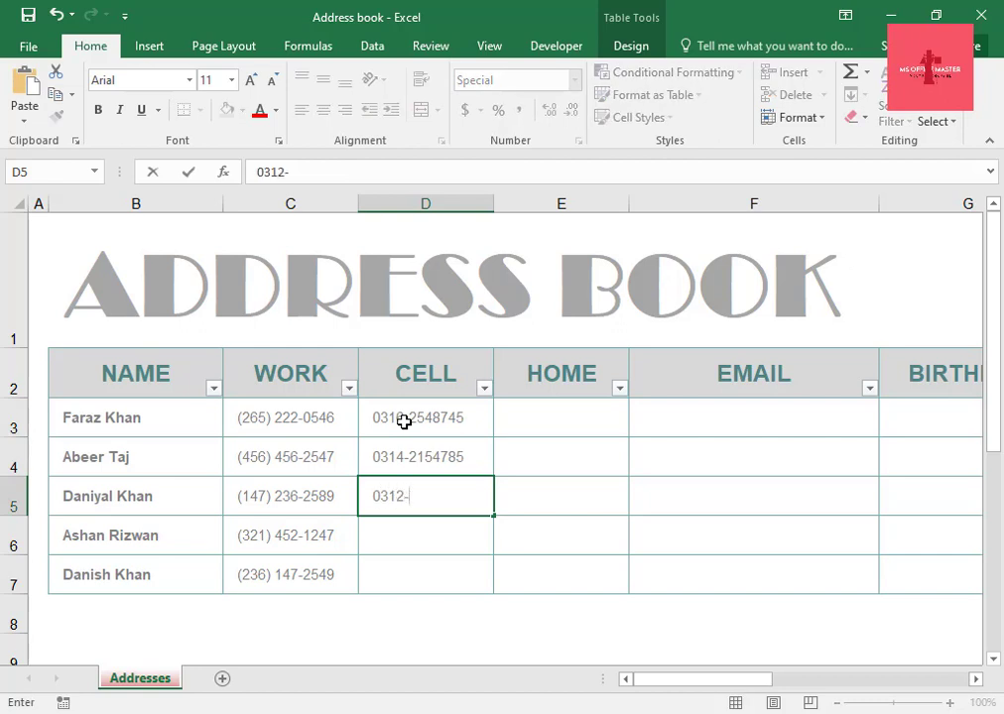
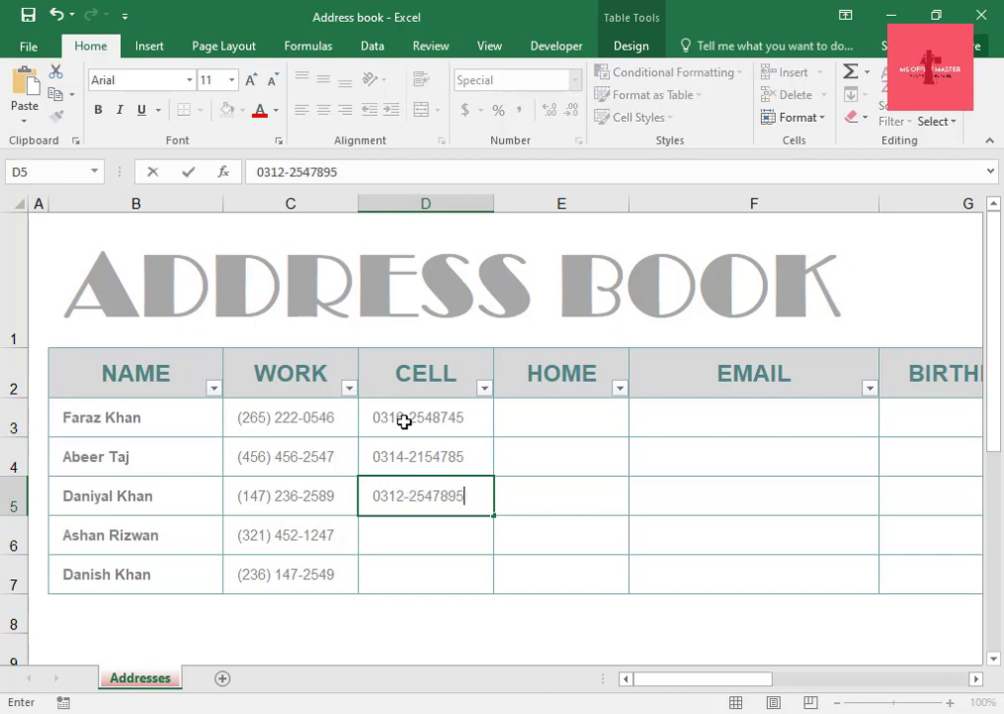
Enter the third contact's cell phone number in the CELL column.
{"action": "key", "text": "Return"}
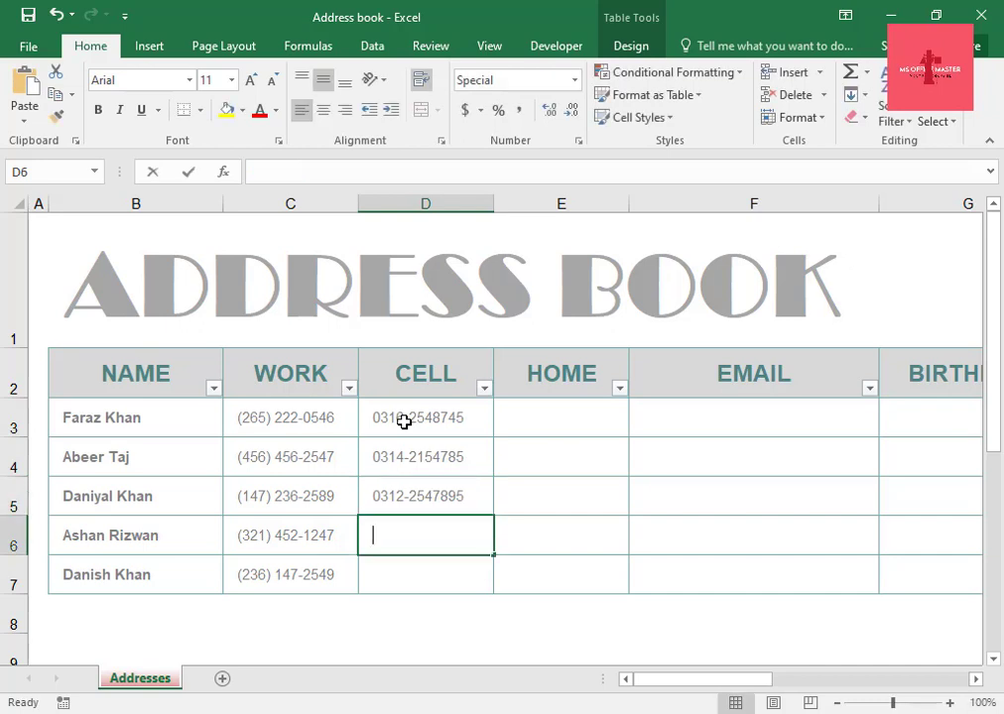
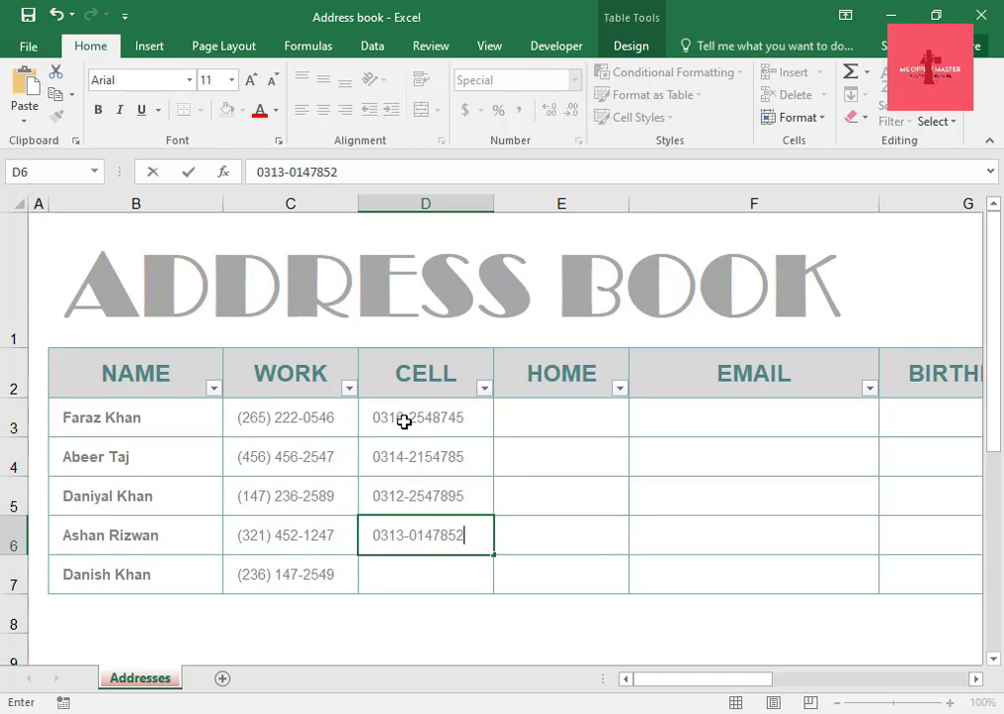
Enter the fourth contact's cell phone number in the CELL column, correcting a mistyped digit.
{"action": "key", "text": "Return"}
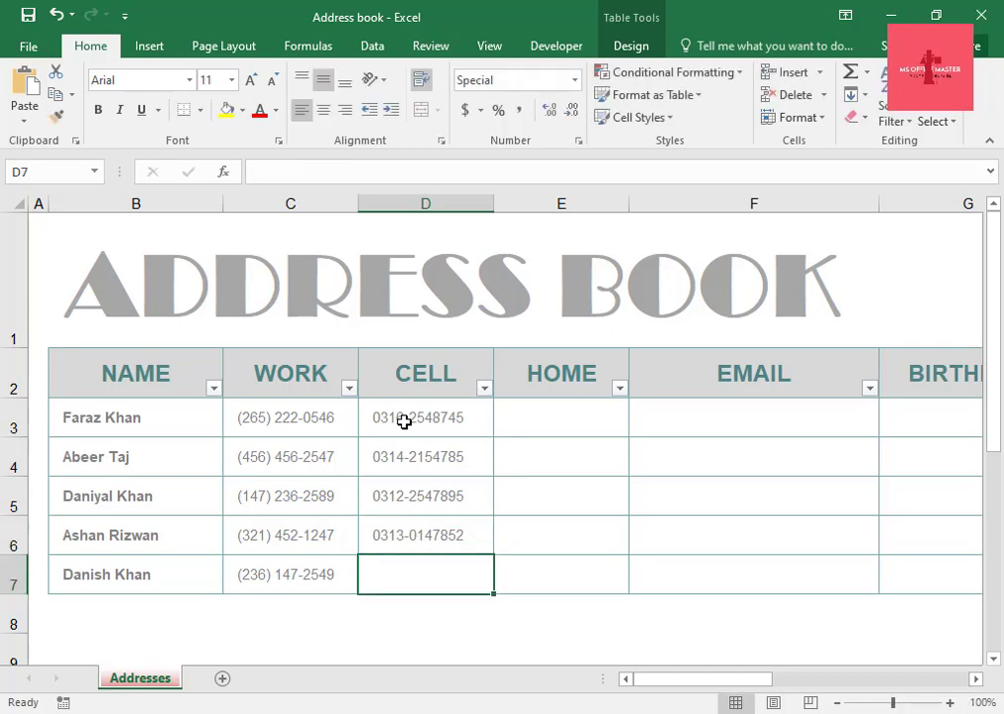
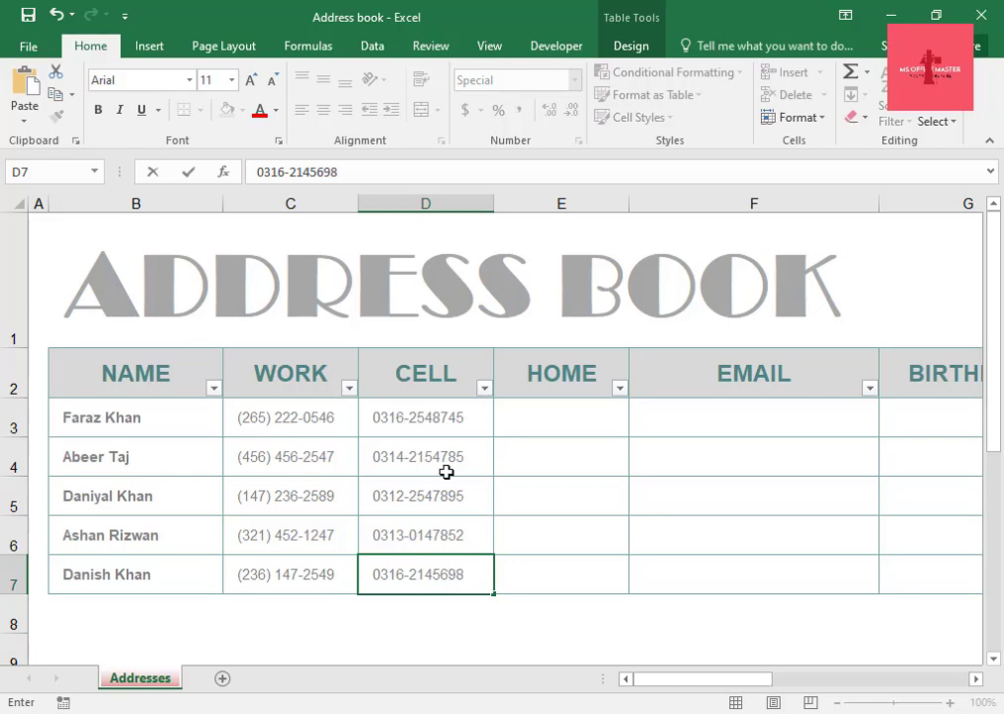
Enter the fifth contact's cell phone number in the last CELL row.
{"action": "left_click", "coordinate": [551, 382]}
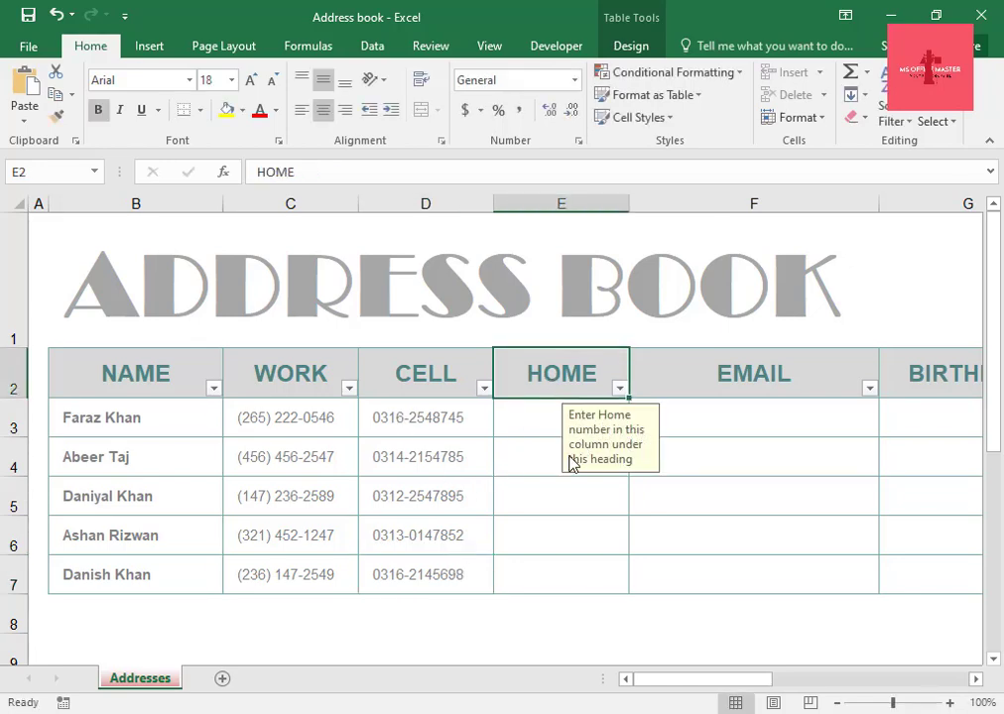
Enter the first contact's home phone number in the HOME column.
{"action": "left_click", "coordinate": [533, 416]}
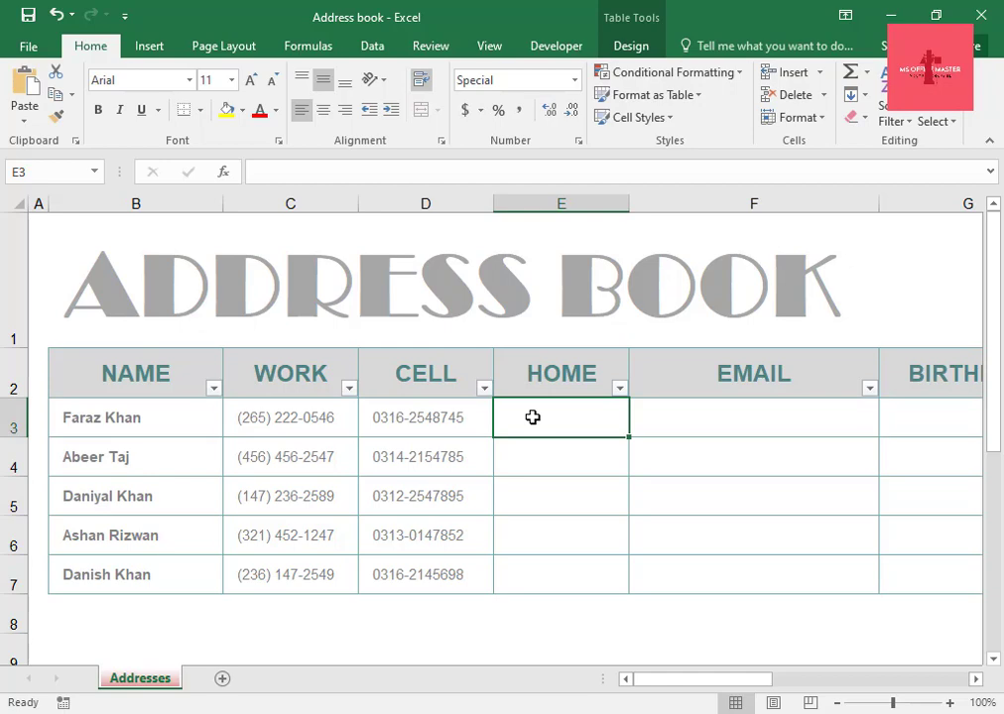
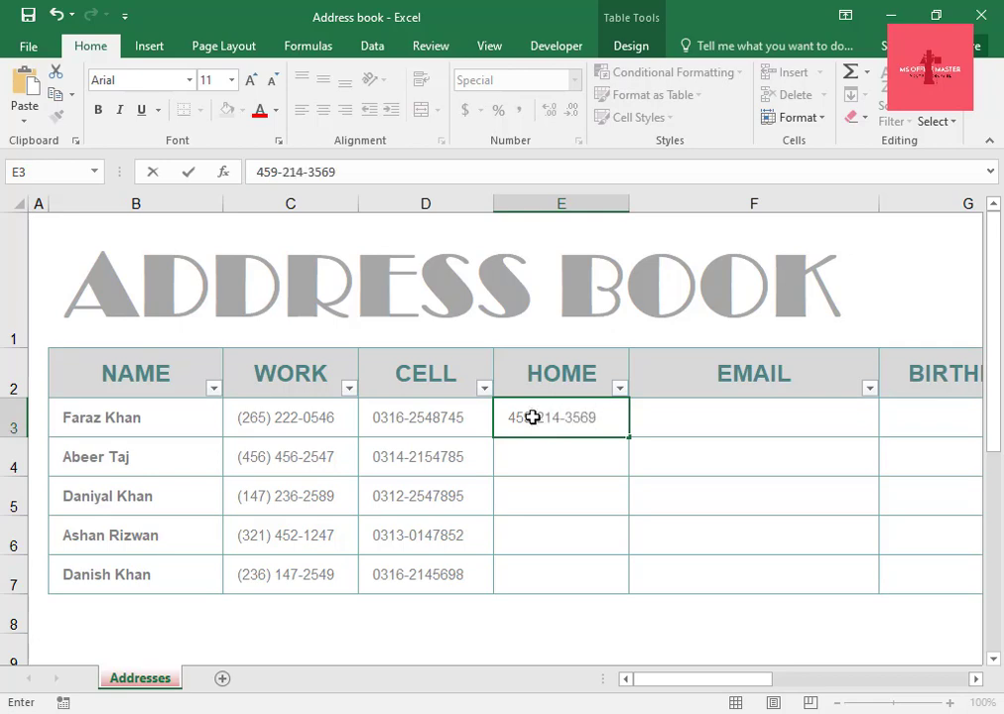
{"action": "key", "text": "Return"}
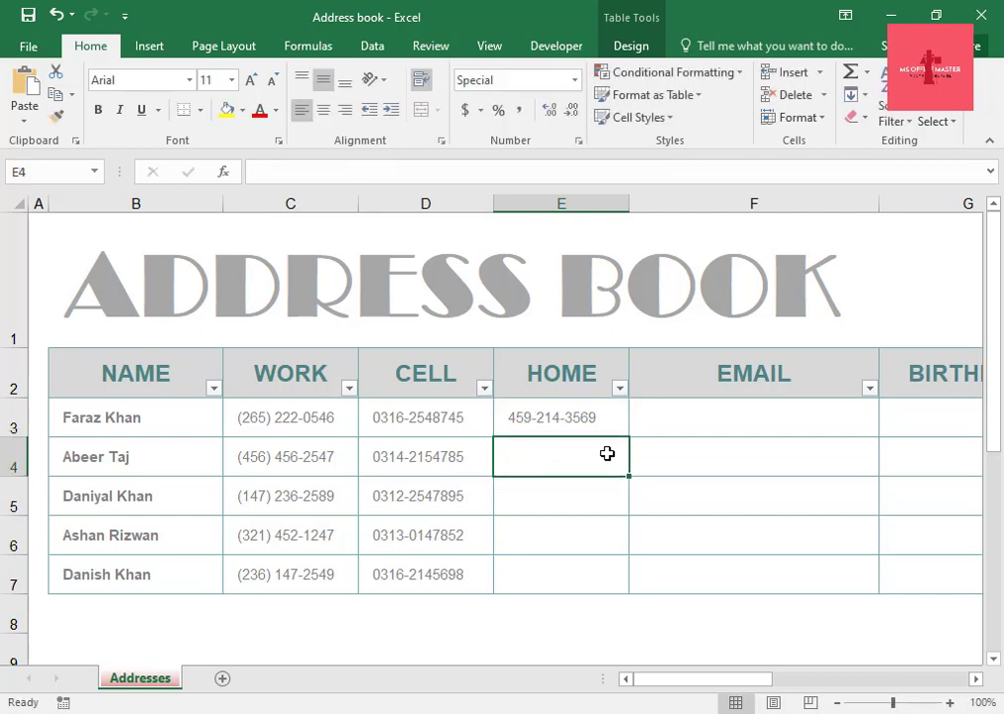
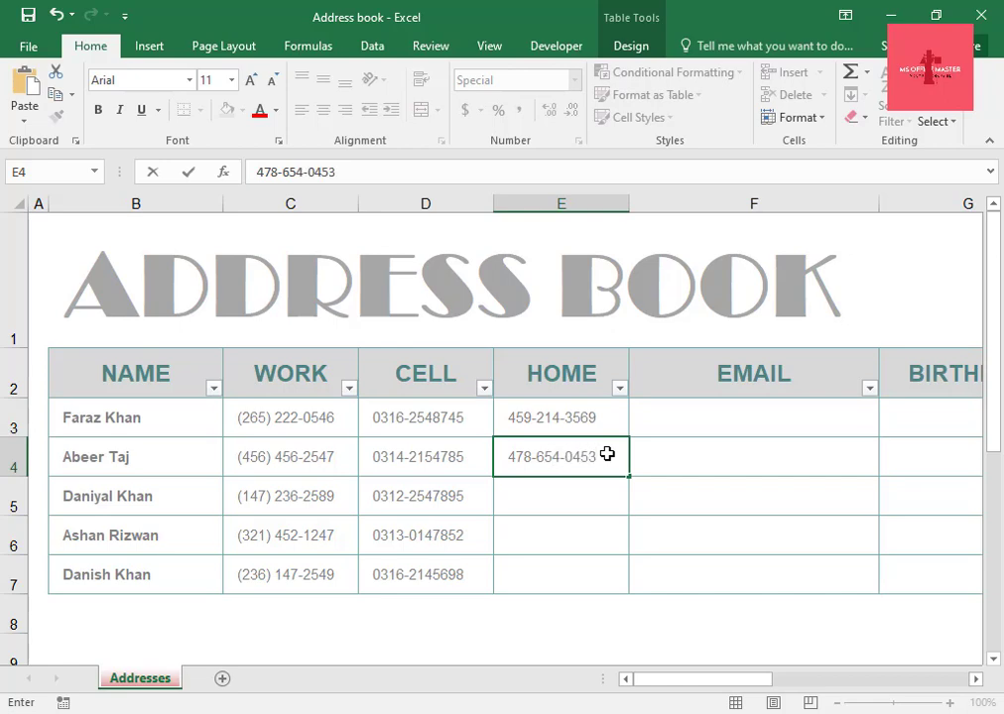
Enter the second contact's home phone number in the HOME column.
{"action": "left_click", "coordinate": [573, 498]}
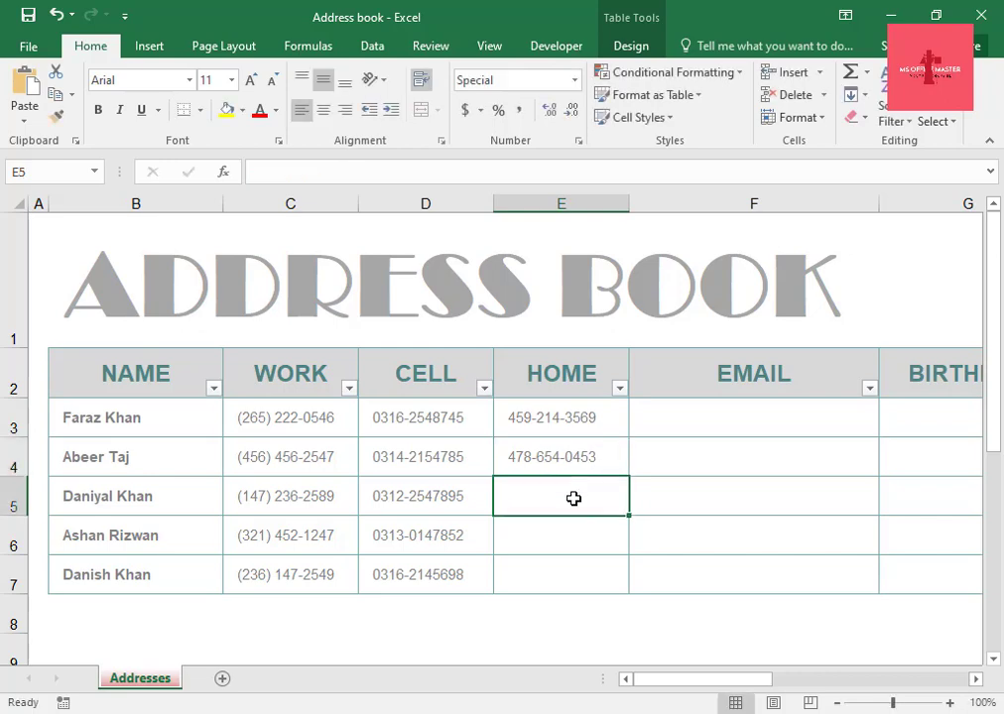
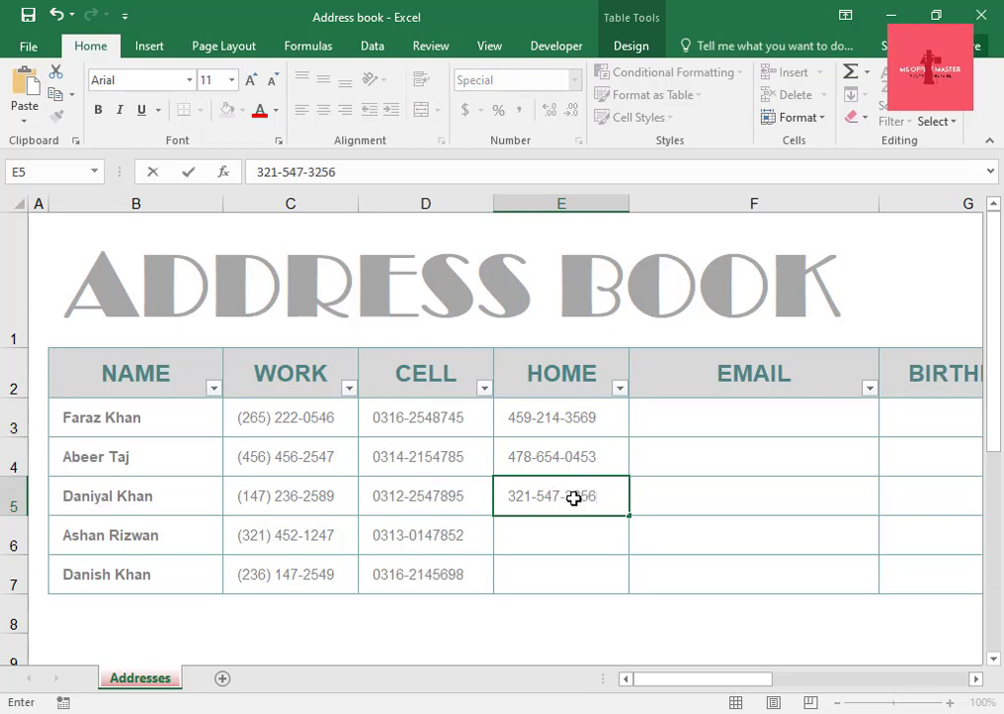
Enter the third contact's home phone number in the HOME column.
{"action": "key", "text": "Return"}
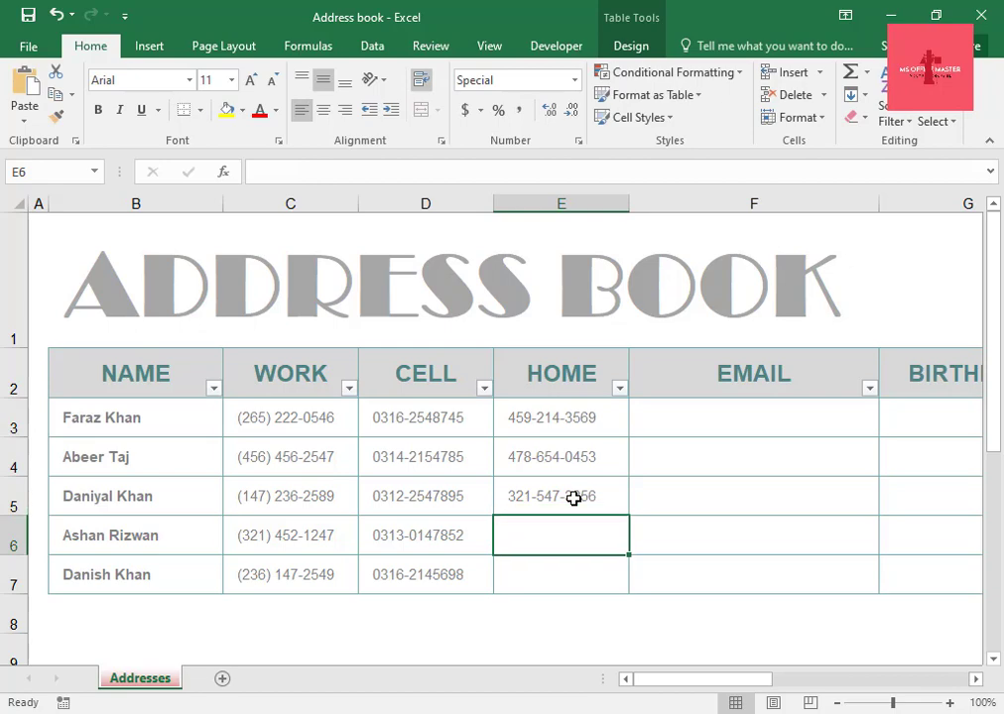
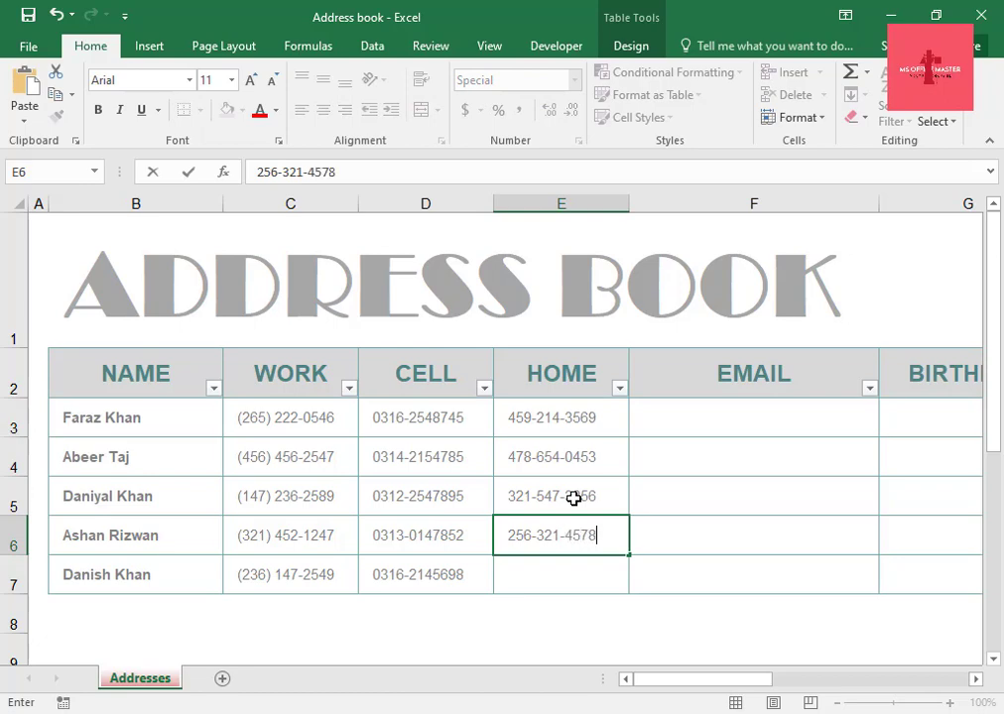
Enter the fourth contact's home phone number in the HOME column.
{"action": "key", "text": "Return"}
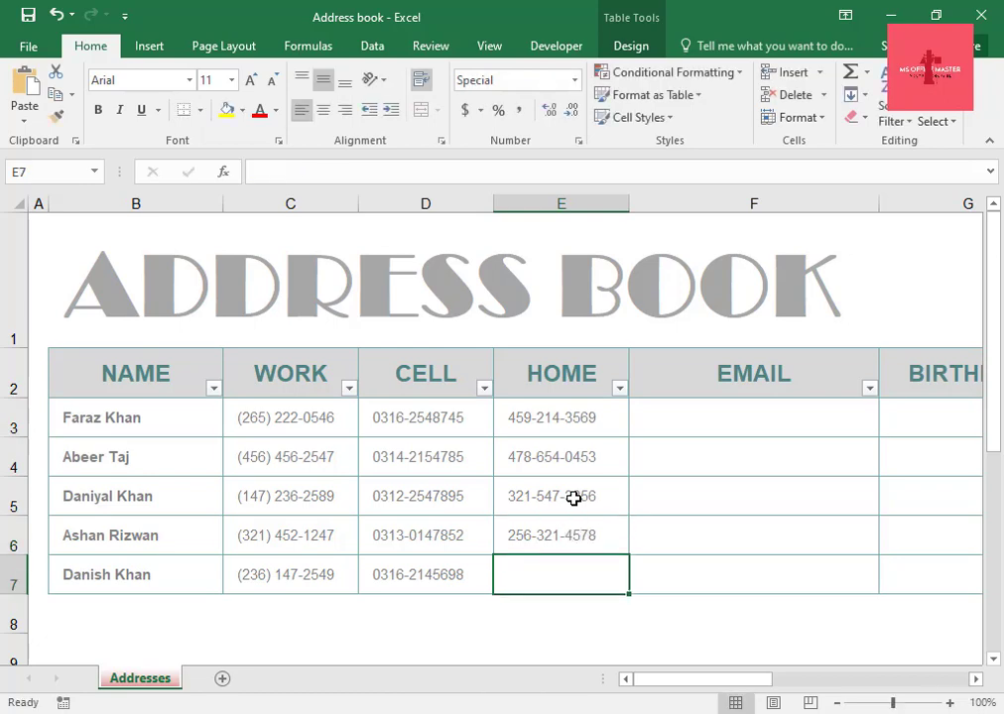
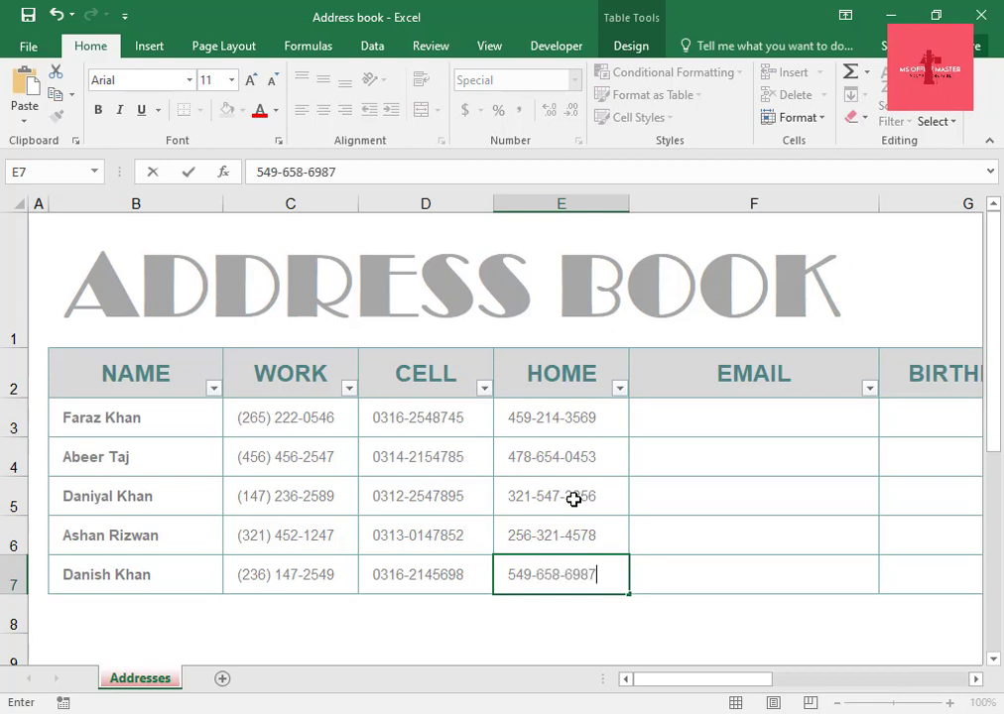
Enter the fifth contact's home phone number in the last HOME row.
{"action": "left_click", "coordinate": [738, 391]}
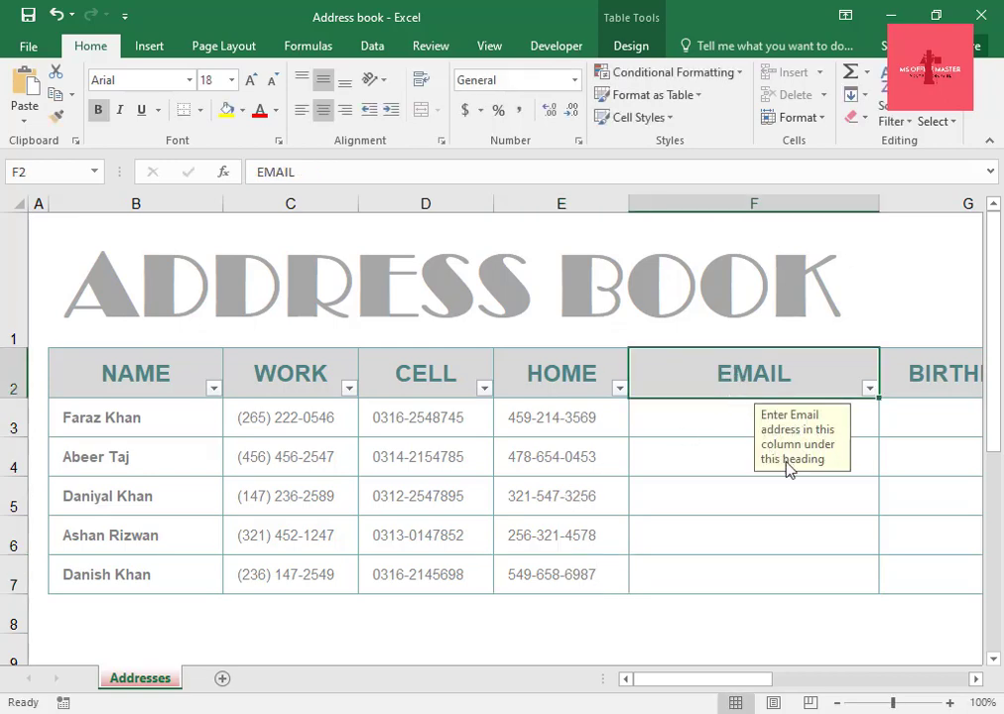
Enter the first contact's e-mail address in the EMAIL column.
{"action": "left_click", "coordinate": [689, 420]}
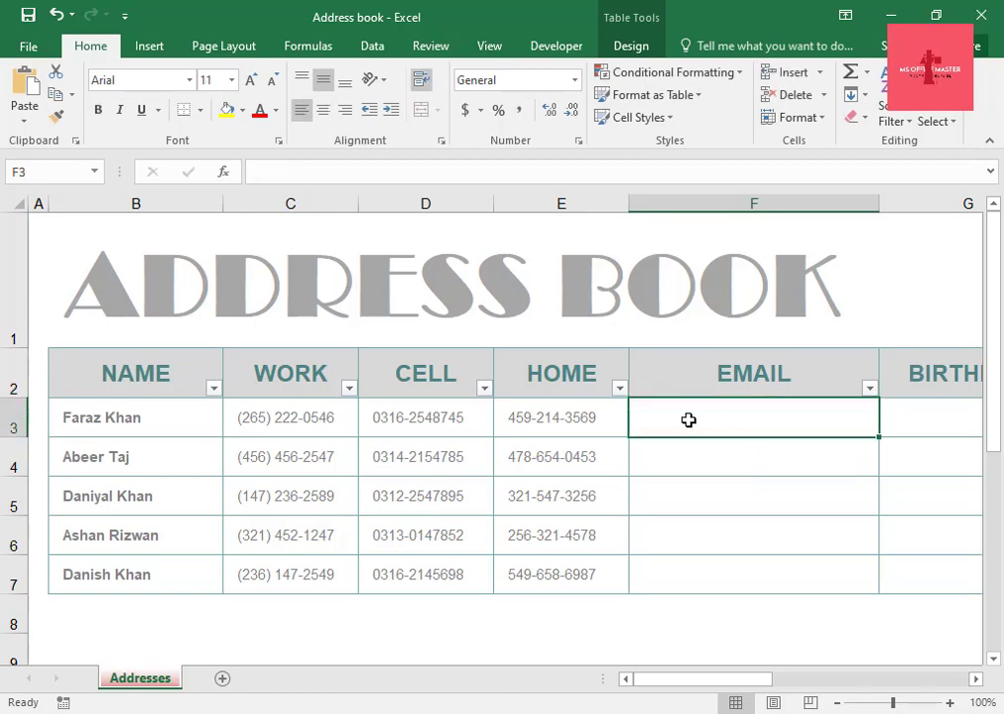
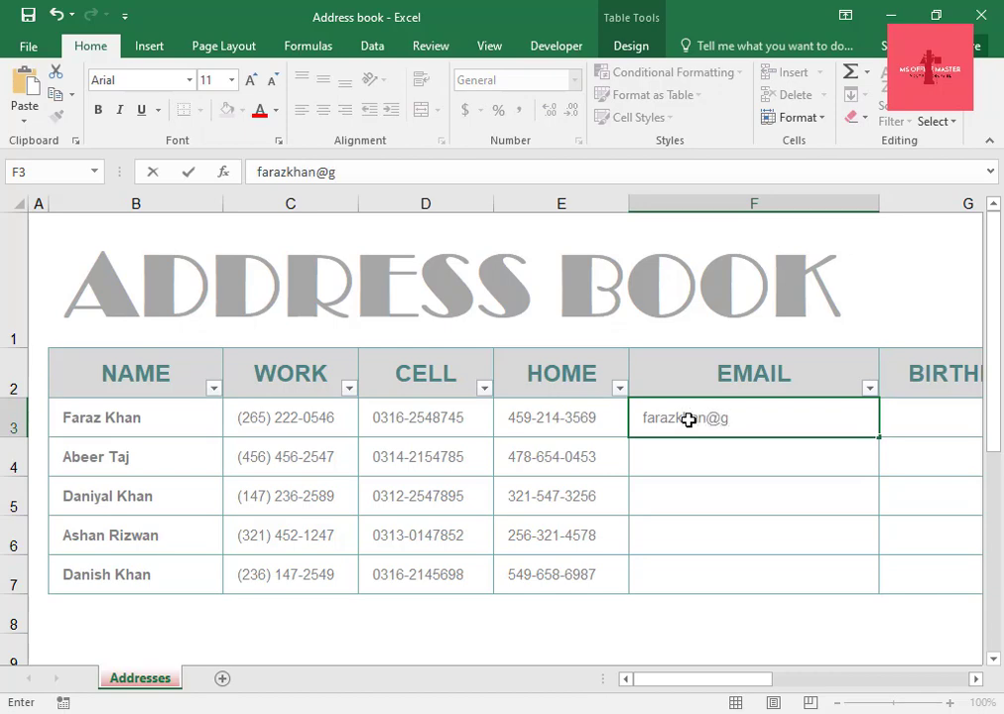
{"action": "key", "text": "Return"}
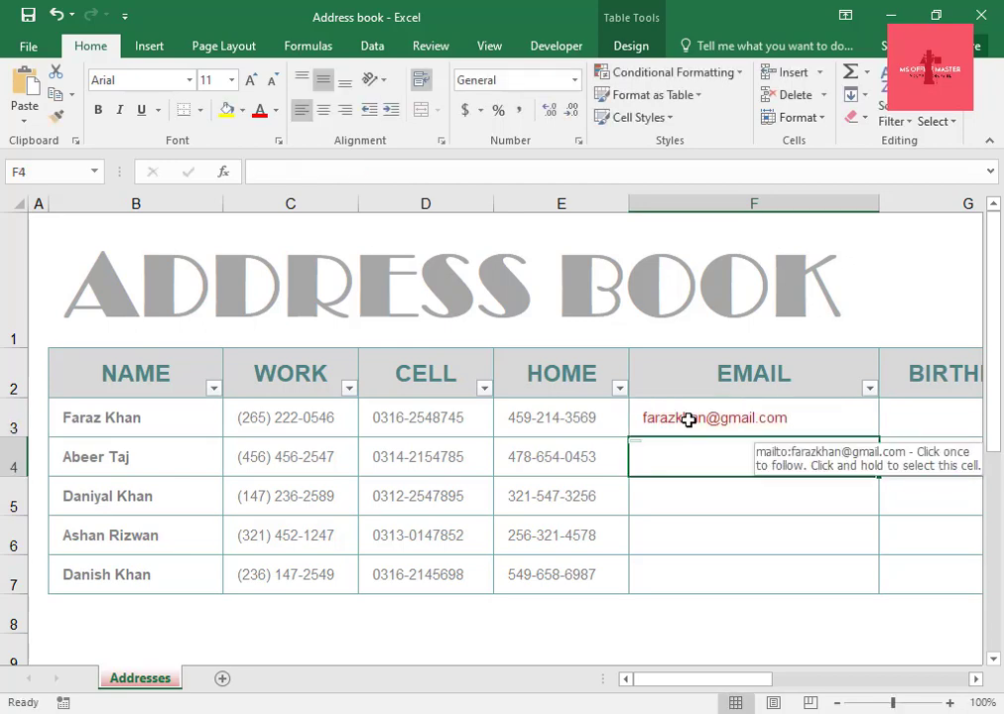
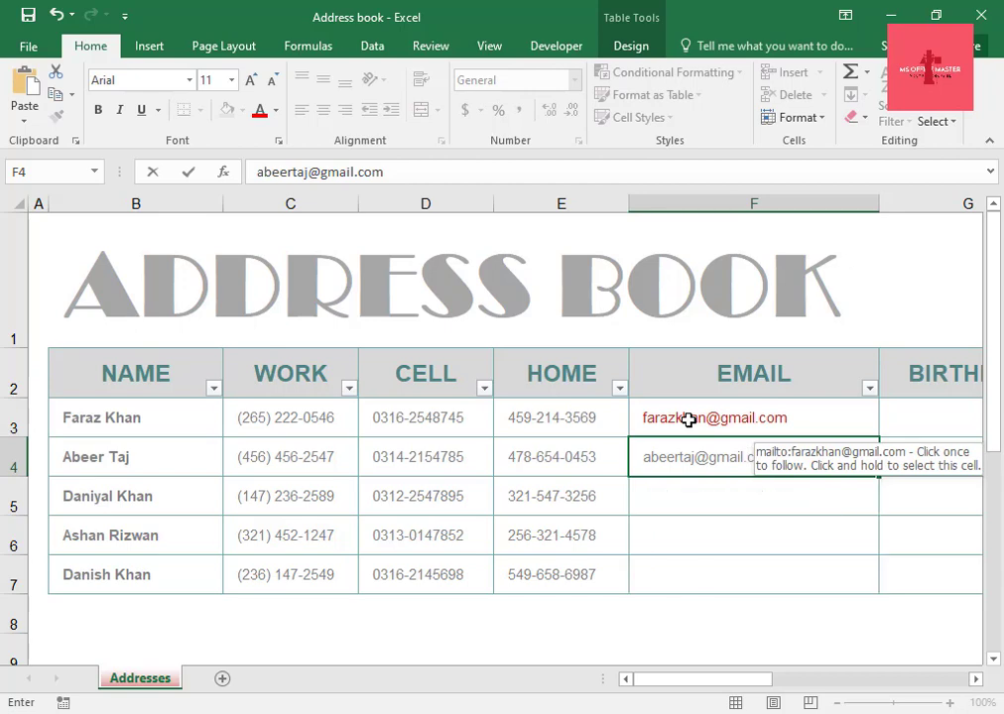
Enter the second contact's e-mail address in the EMAIL column.
{"action": "key", "text": "Return"}
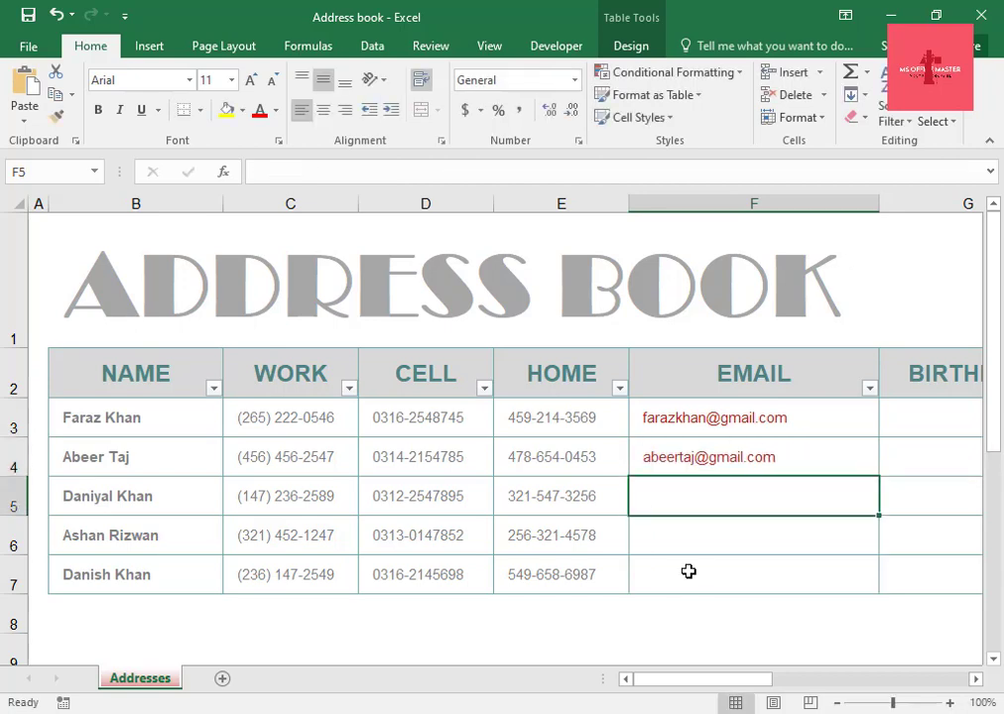
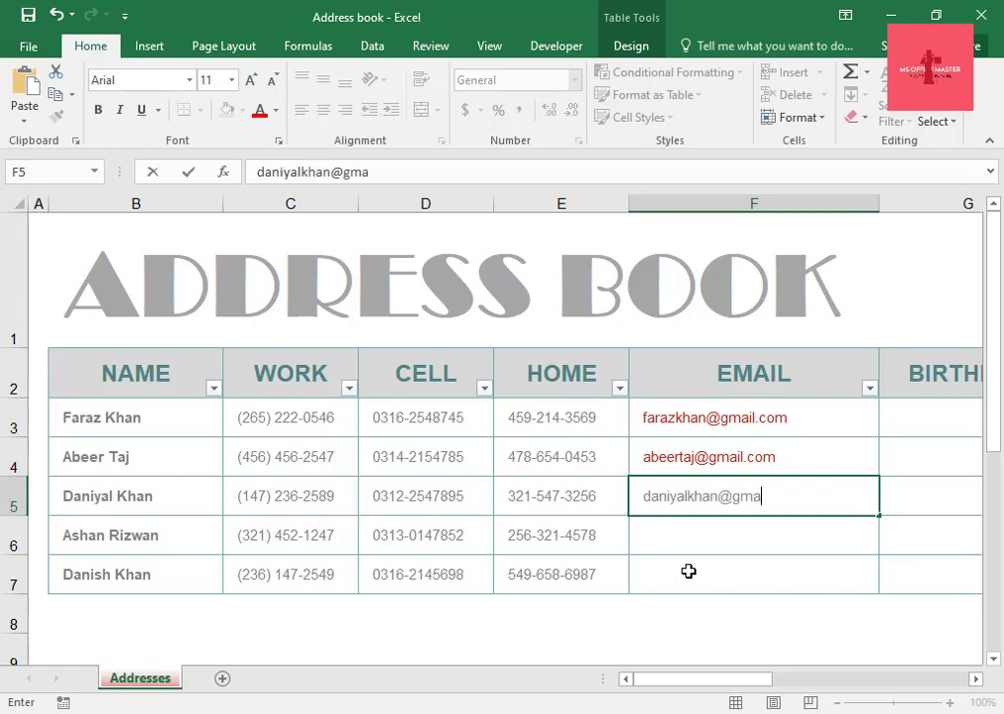
Enter the third contact's e-mail address in the EMAIL column.
{"action": "key", "text": "Return"}
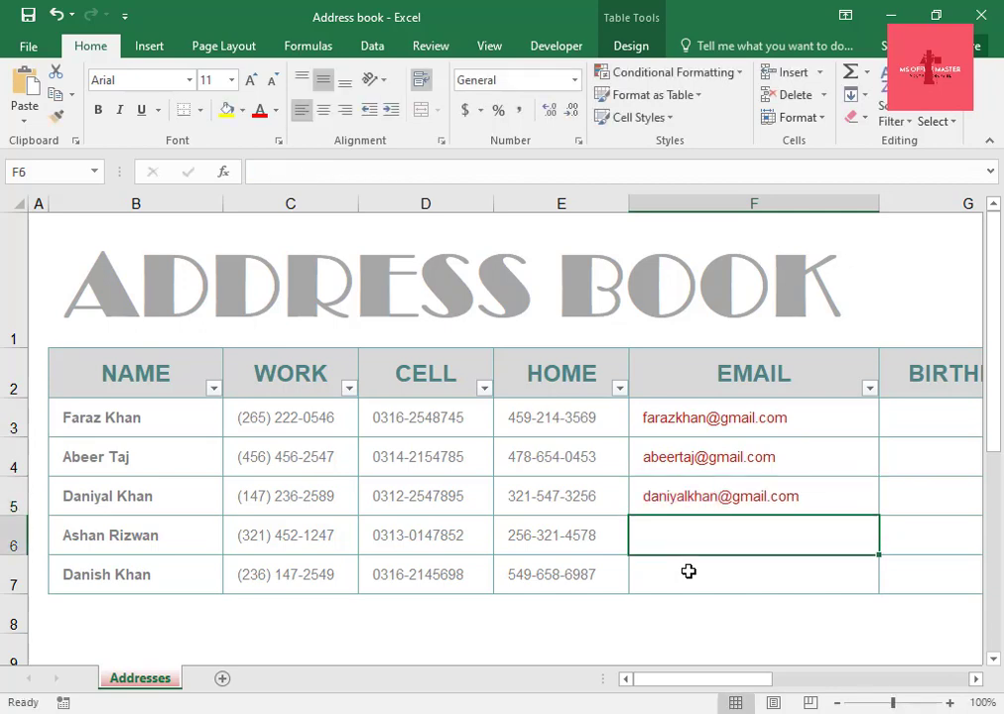
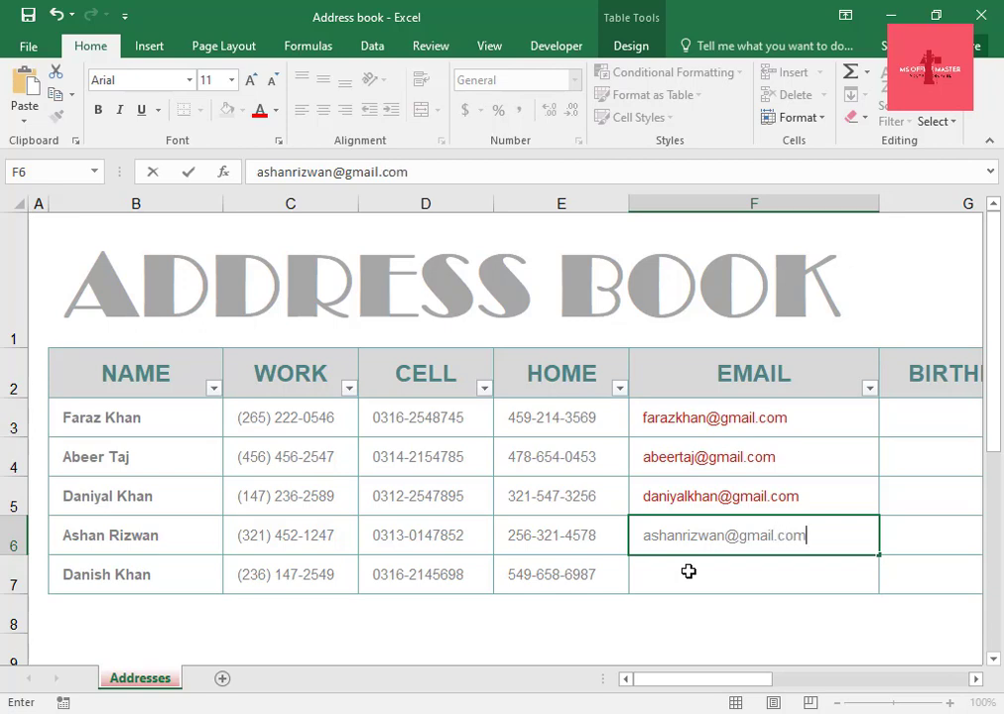
Enter the fourth contact's e-mail address in the EMAIL column.
{"action": "key", "text": "Return"}
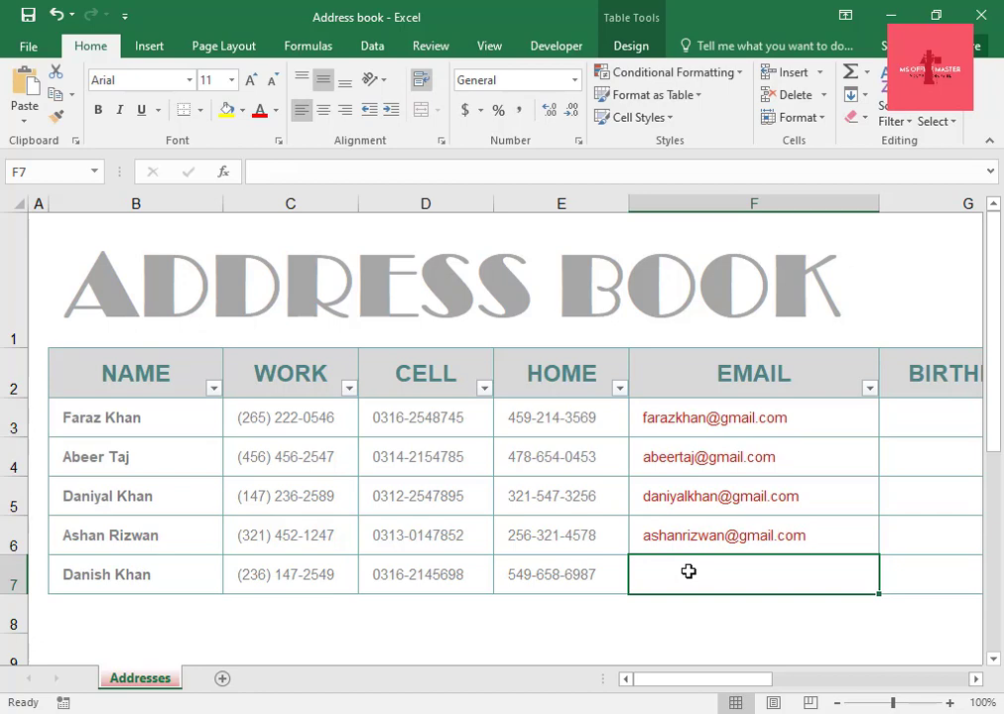
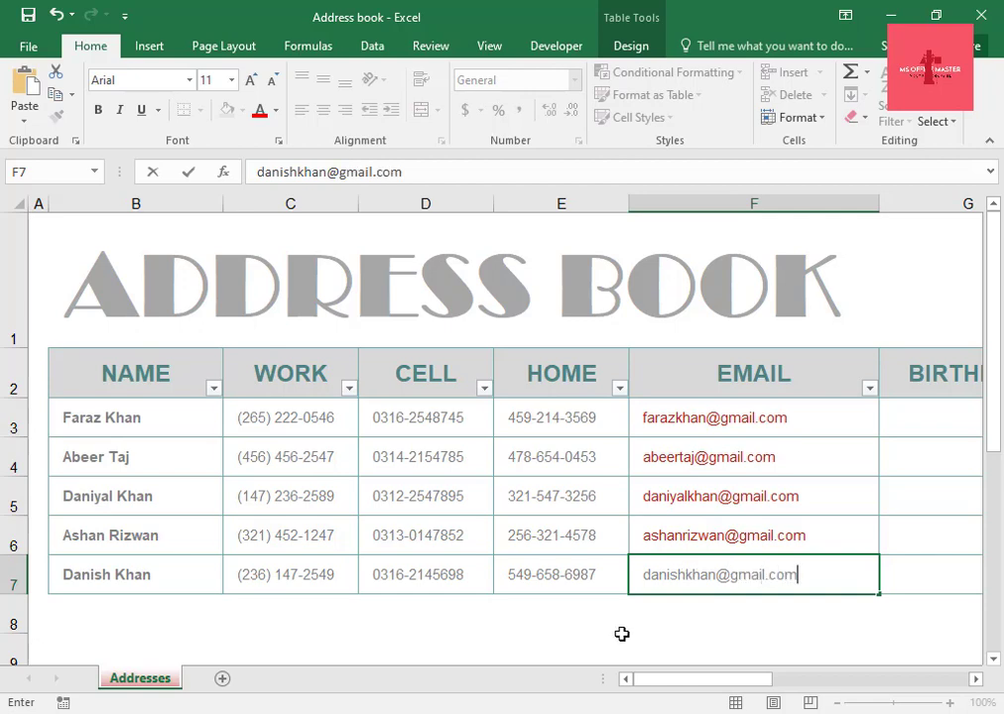
Enter the first contact's birthday in the BIRTHDAY column.
{"action": "left_click_drag", "start_coordinate": [668, 685], "coordinate": [721, 687]}
{"action": "left_click", "coordinate": [769, 382]}
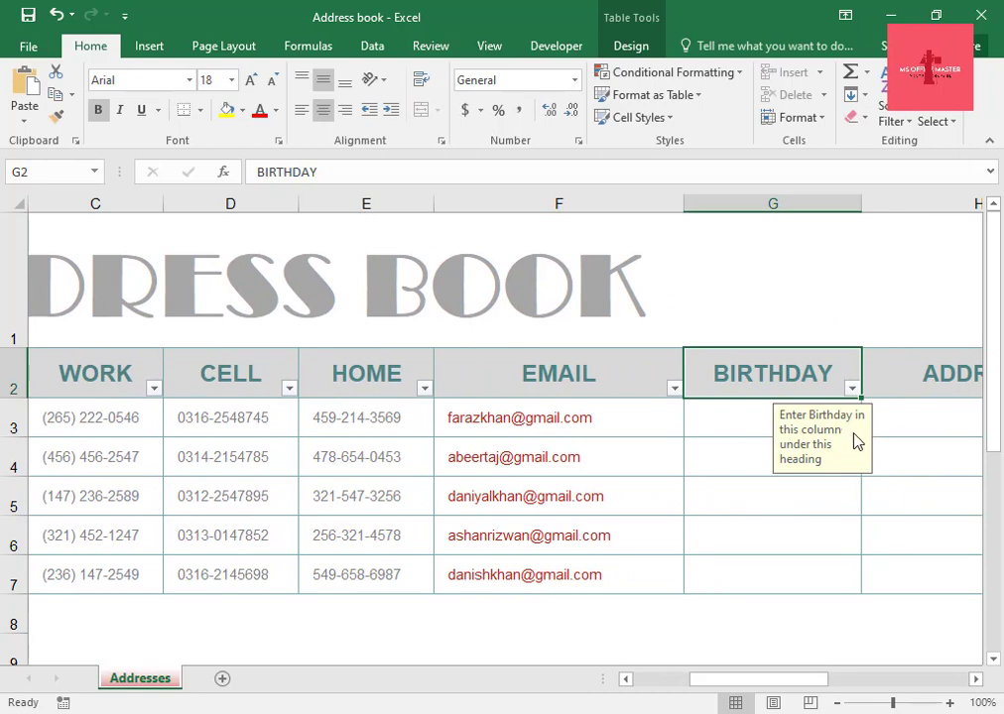
{"action": "left_click", "coordinate": [732, 423]}
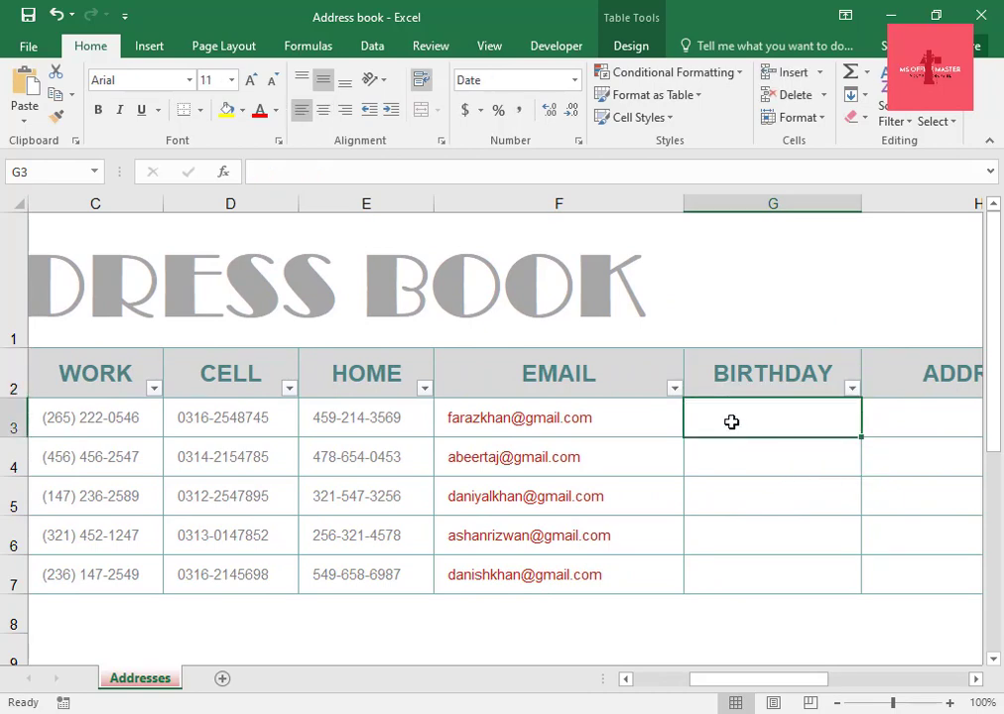
{"action": "type", "text": "12"}
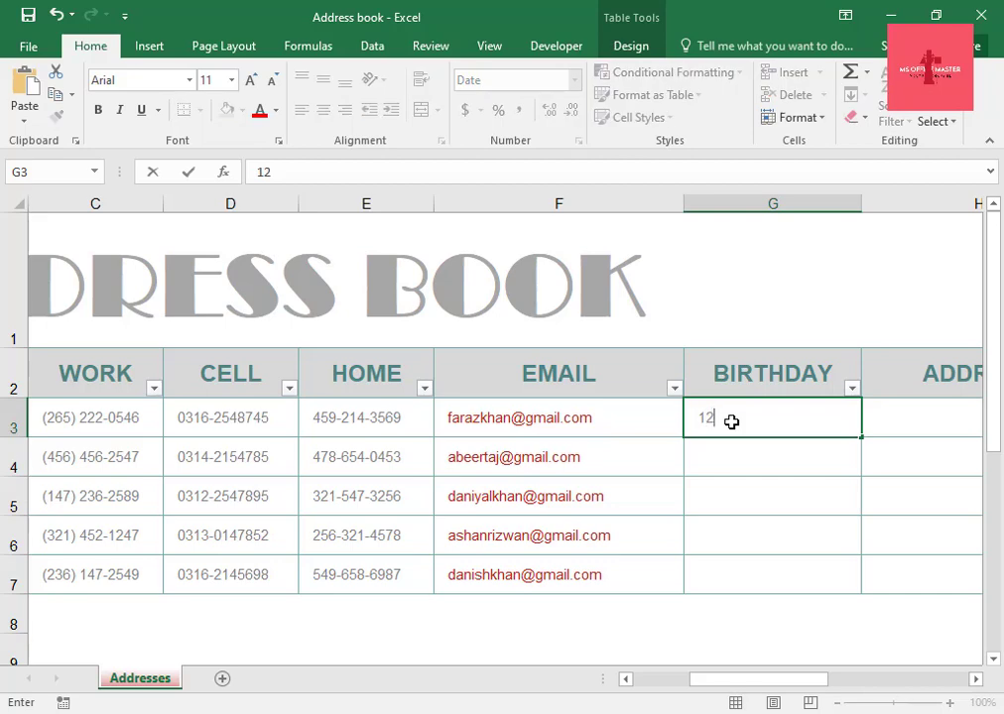
{"action": "type", "text": "/5/199"}
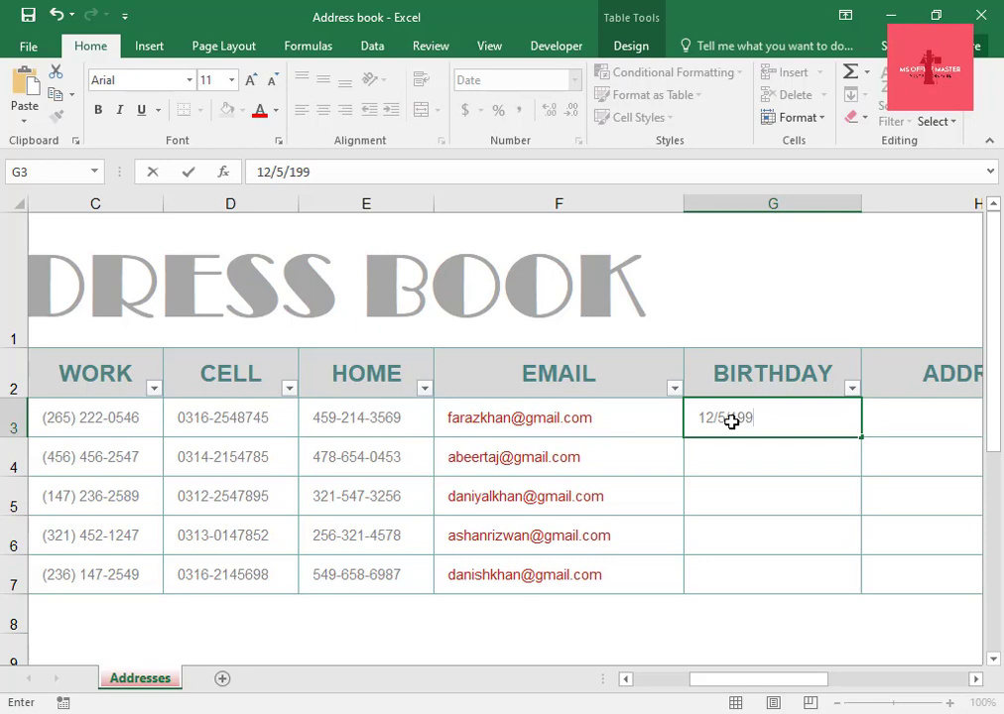
{"action": "type", "text": "0"}
{"action": "left_click", "coordinate": [742, 464]}
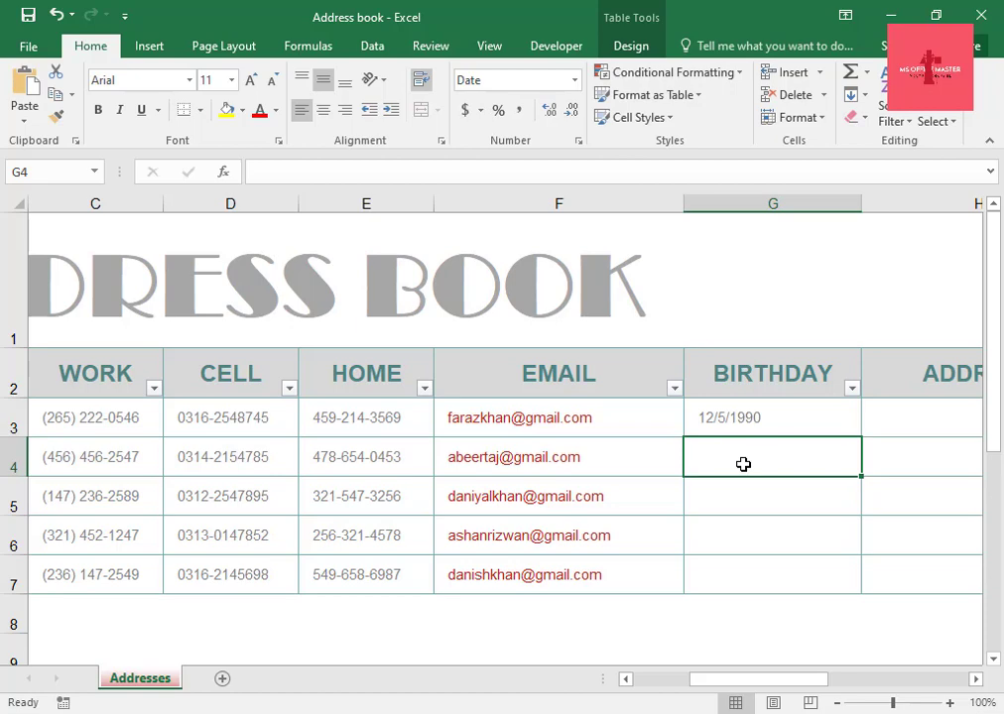
Enter the second contact's birthday in the BIRTHDAY column.
{"action": "type", "text": "1/1"}
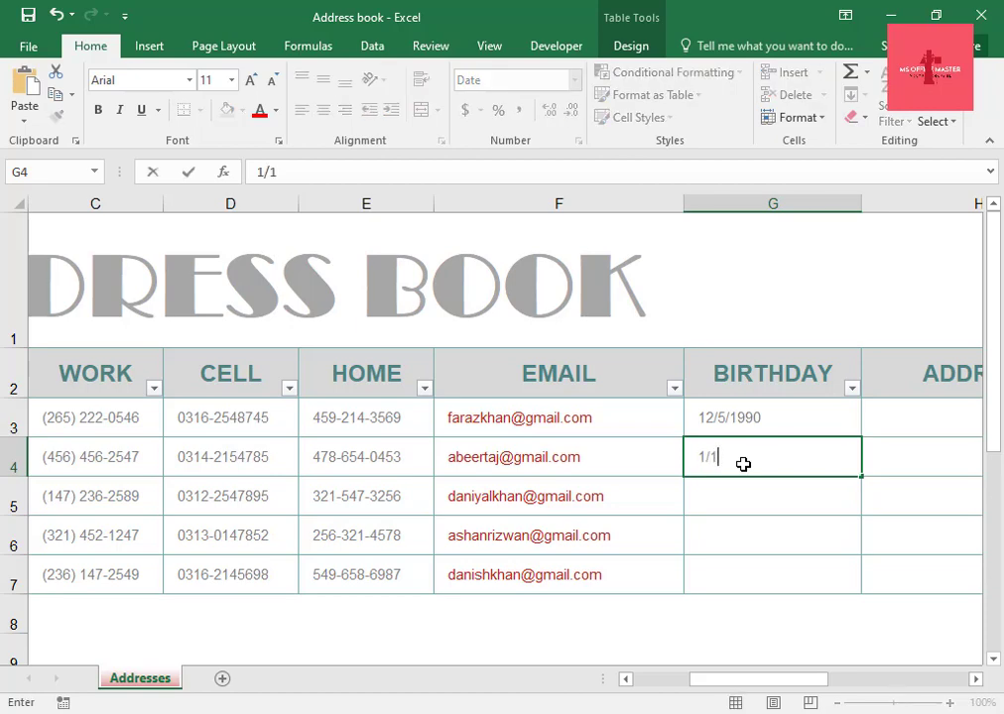
{"action": "type", "text": "/1992"}
{"action": "key", "text": "Return"}
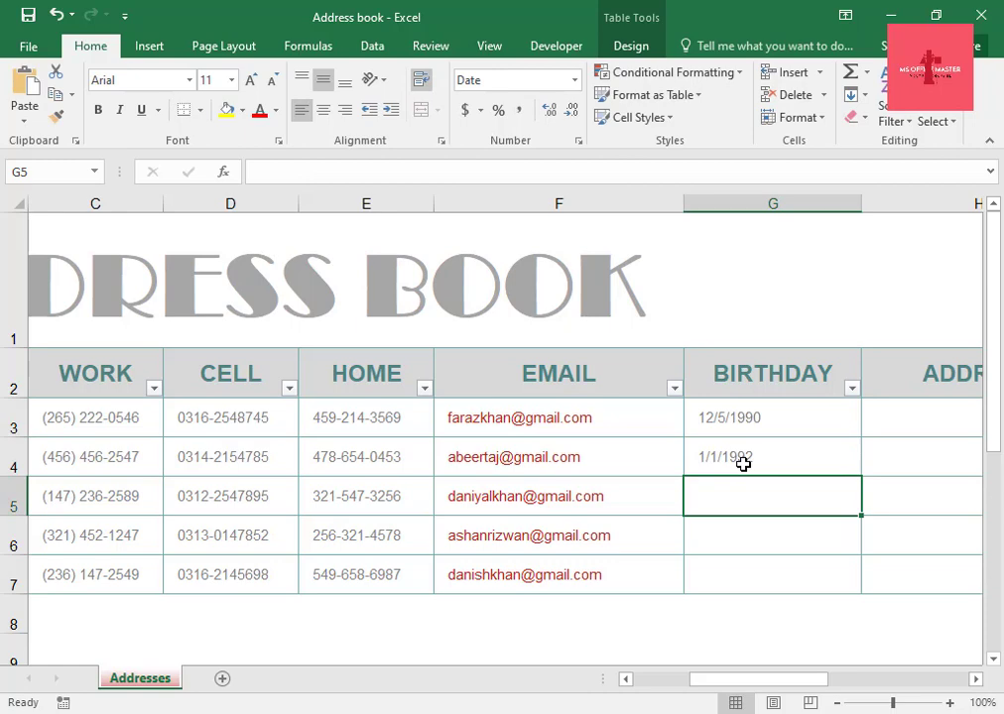
Enter the third contact's birthday in the BIRTHDAY column.
{"action": "type", "text": "23/"}
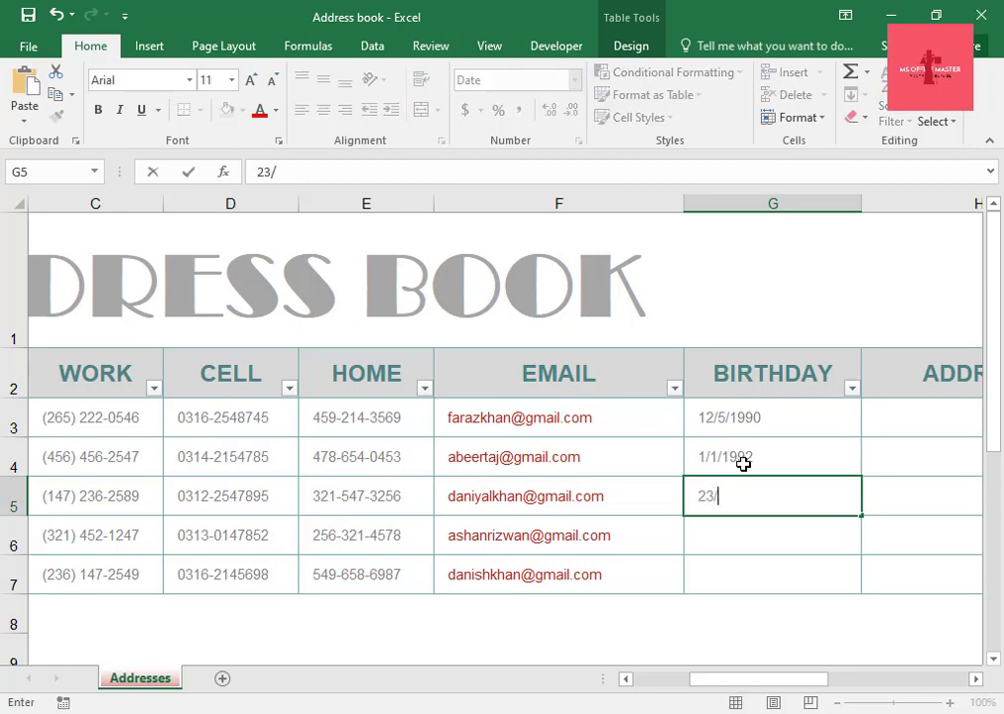
{"action": "type", "text": "9/199"}
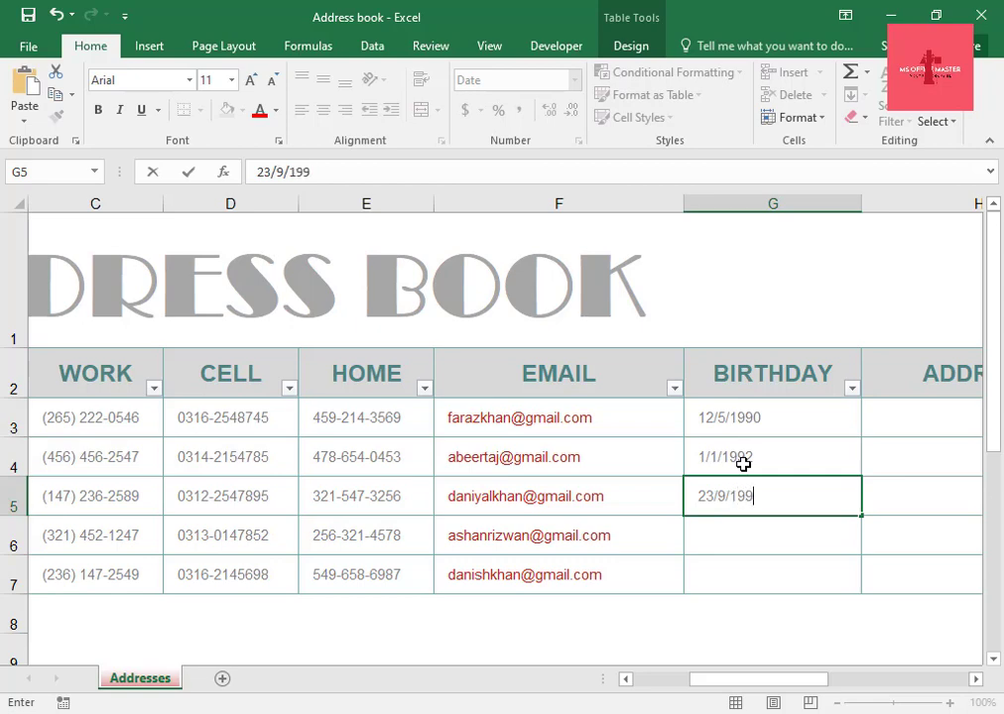
{"action": "type", "text": "9"}
{"action": "key", "text": "ctrl+Return"}
{"action": "key", "text": "Return"}
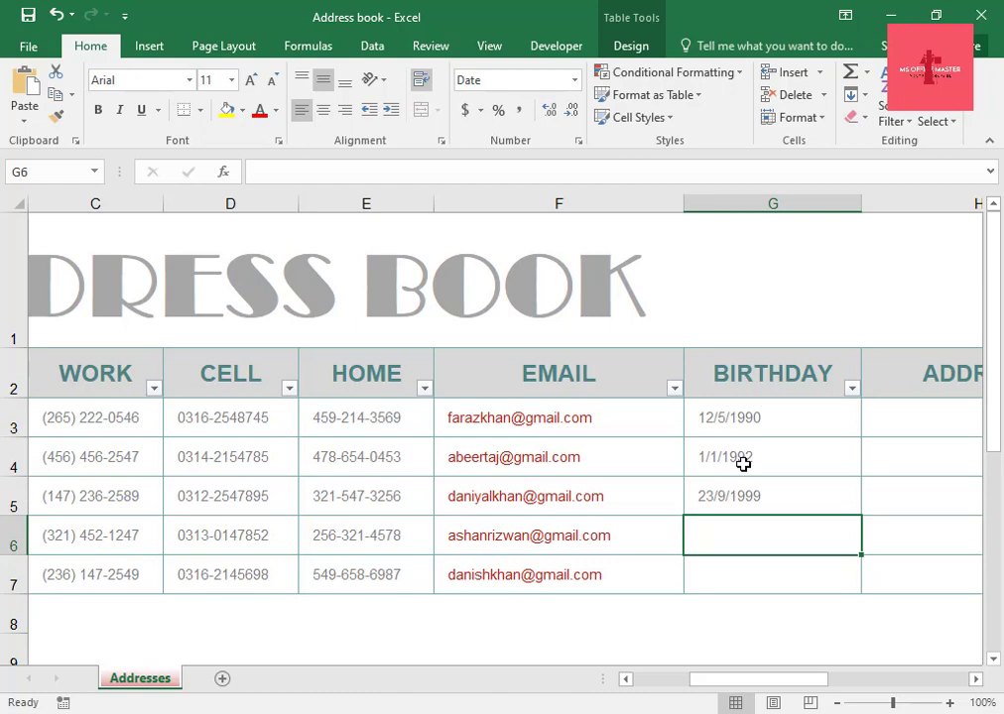
Enter the fourth contact's birthday in the BIRTHDAY column.
{"action": "type", "text": "44"}
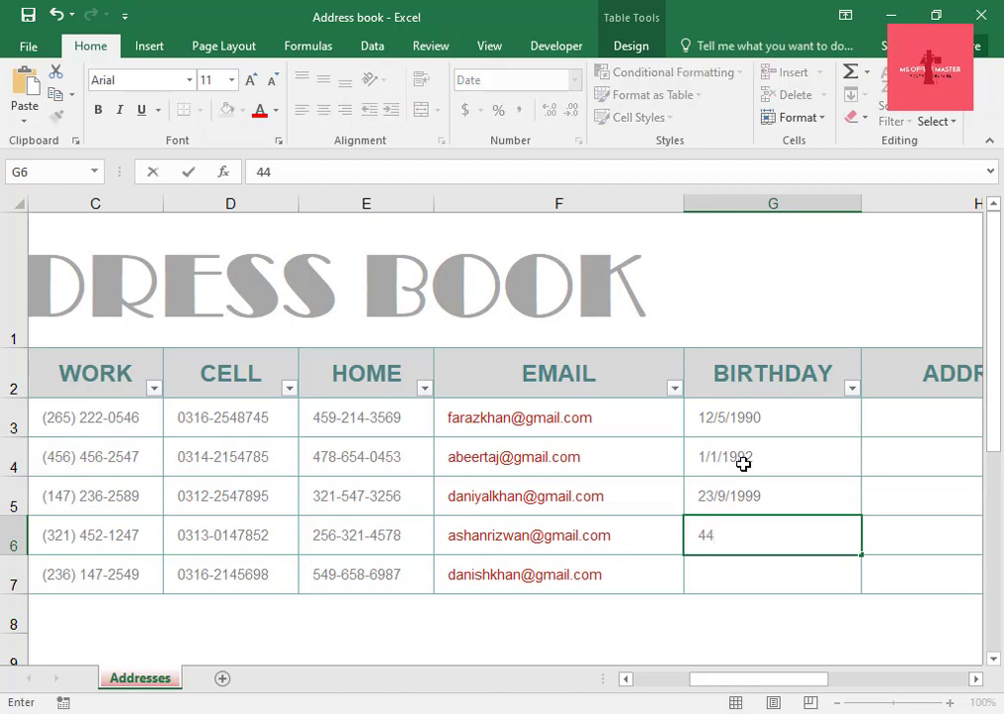
{"action": "key", "text": "BackSpace"}
{"action": "key", "text": "BackSpace"}
{"action": "type", "text": "4/5/199"}
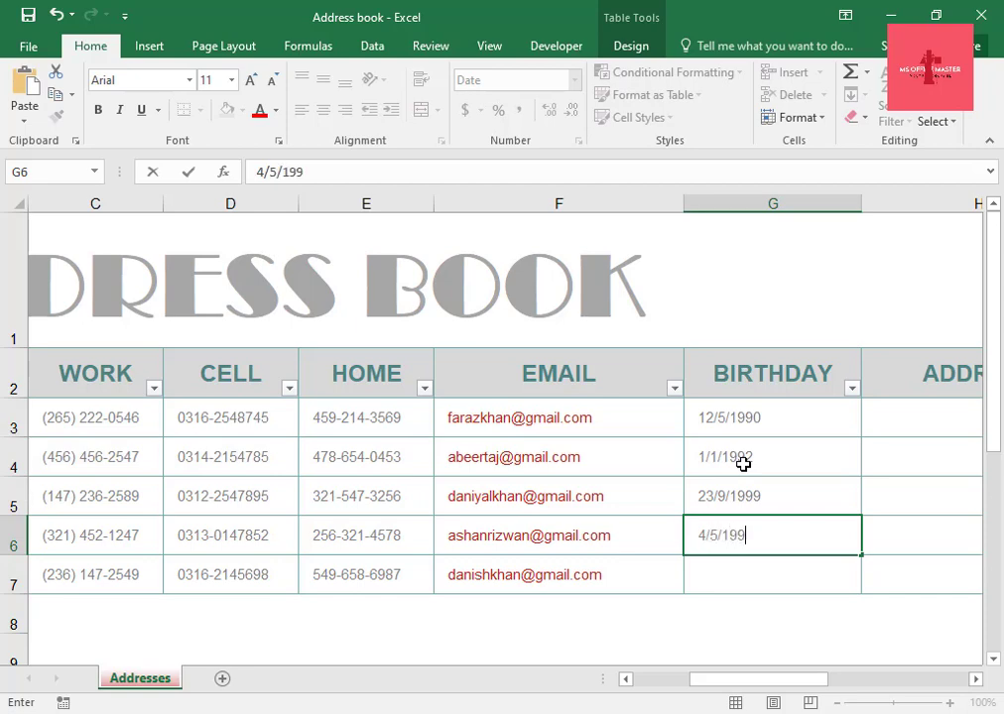
{"action": "type", "text": "6"}
{"action": "key", "text": "Return"}
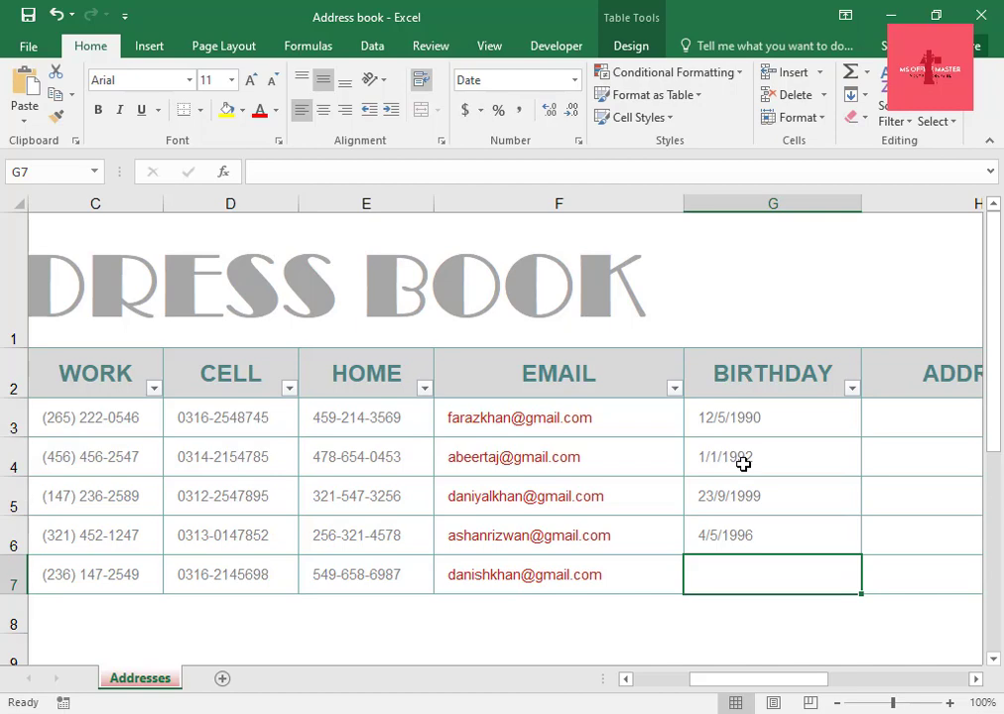
Enter the fifth contact's birthday in the last BIRTHDAY row.
{"action": "type", "text": "19/"}
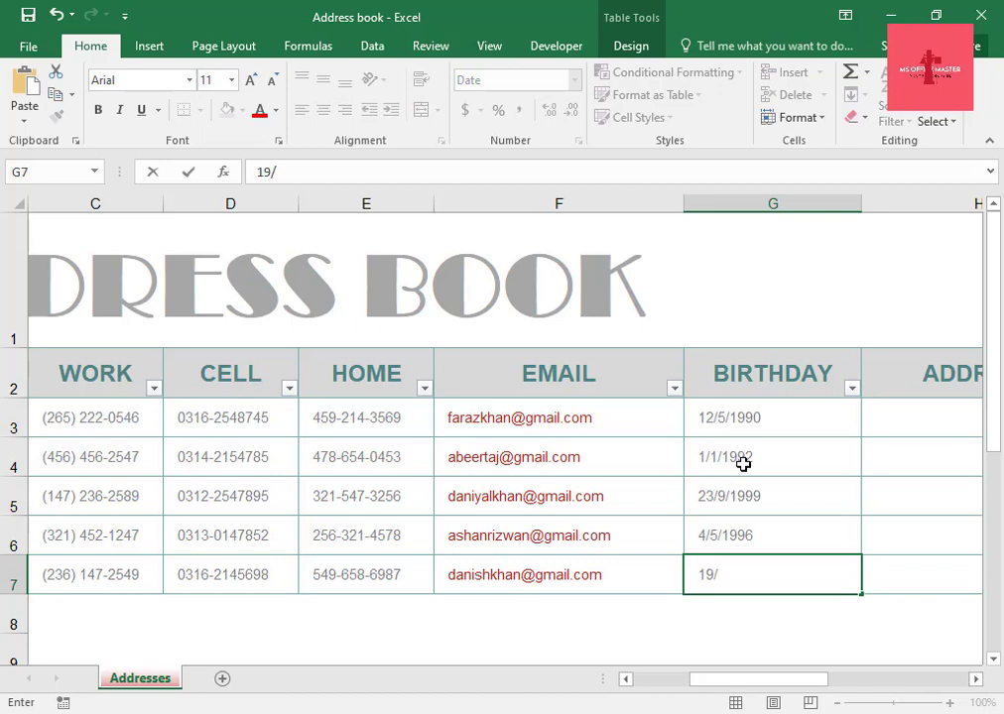
{"action": "type", "text": "10/2"}
{"action": "type", "text": "00"}
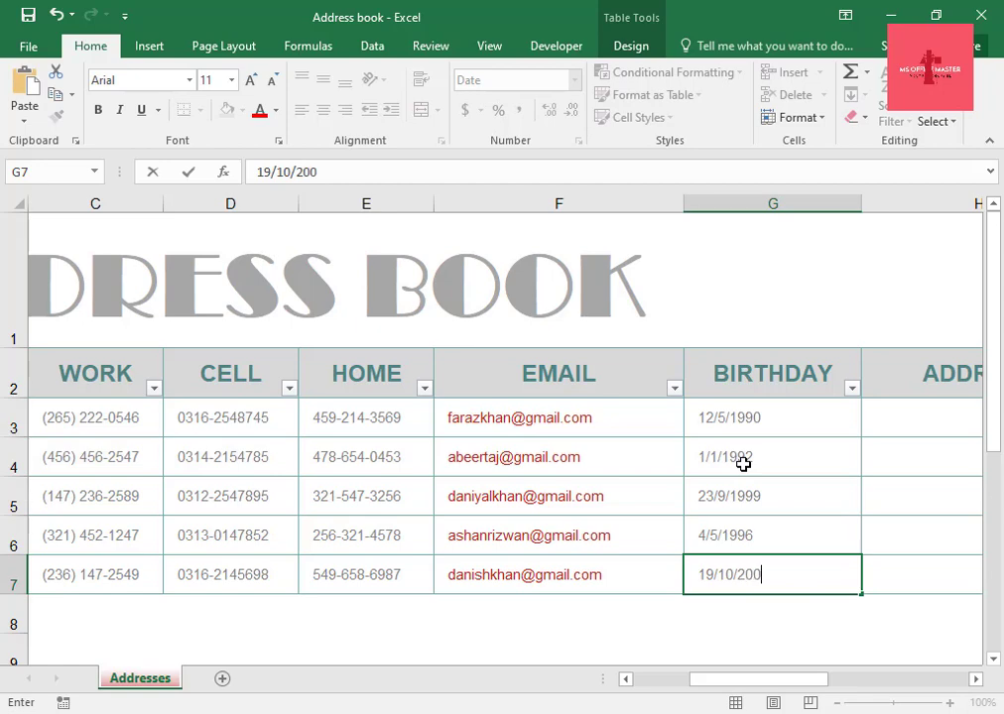
{"action": "type", "text": "0"}
{"action": "left_click_drag", "start_coordinate": [742, 680], "coordinate": [838, 685]}
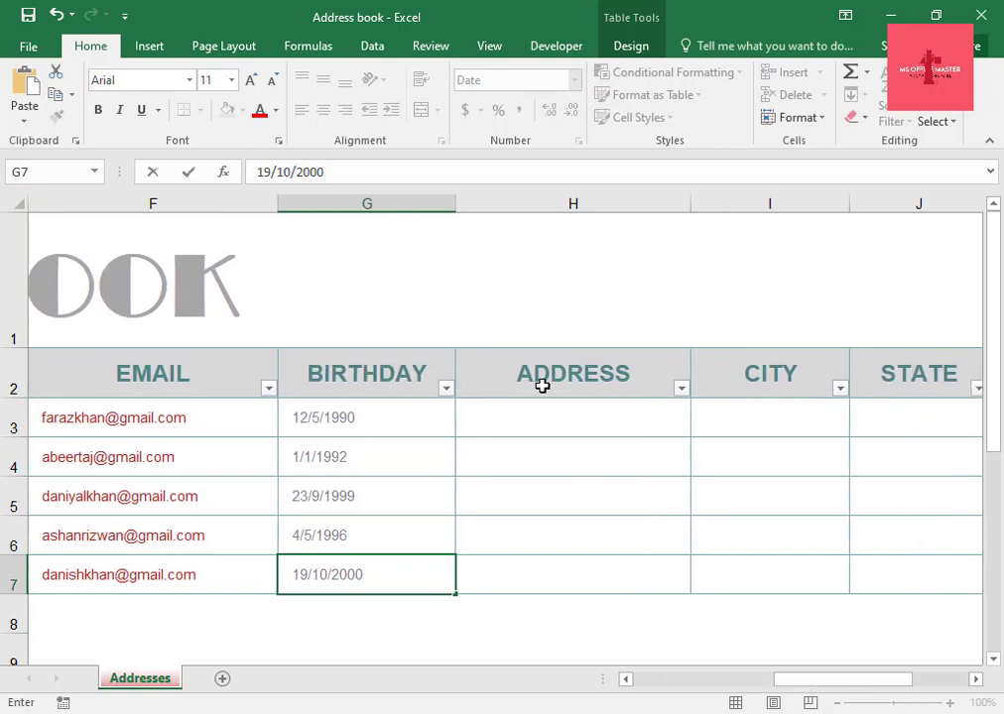
{"action": "left_click", "coordinate": [543, 385]}
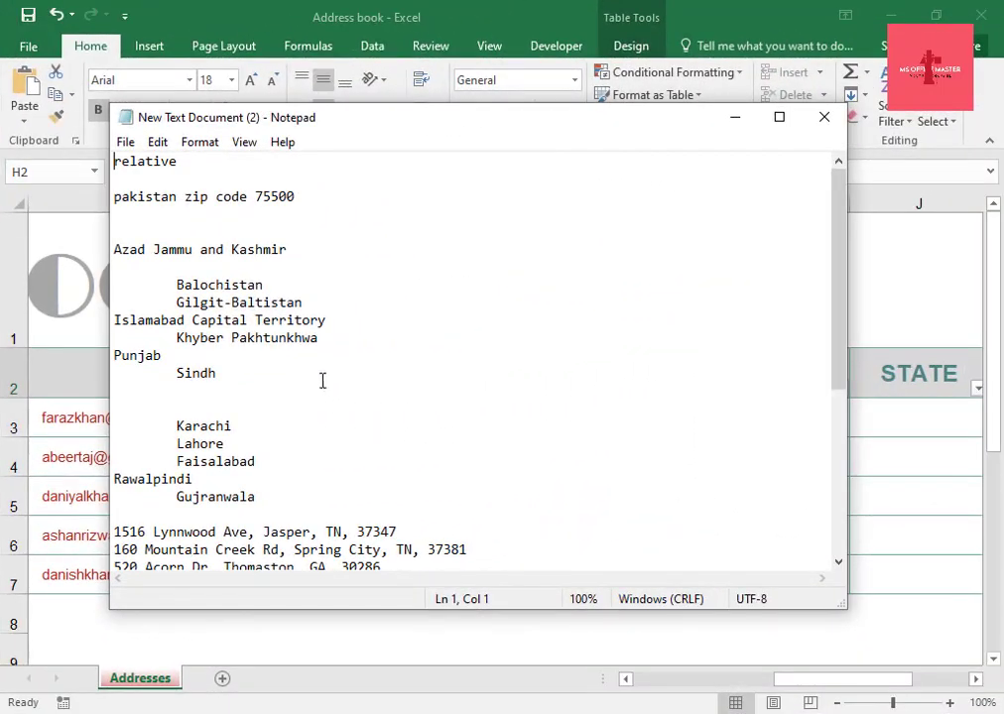
Copy the first street address from the Notepad document and paste it into the first ADDRESS cell.
{"action": "scroll", "coordinate": [175, 223], "scroll_direction": "down", "scroll_amount": 3}
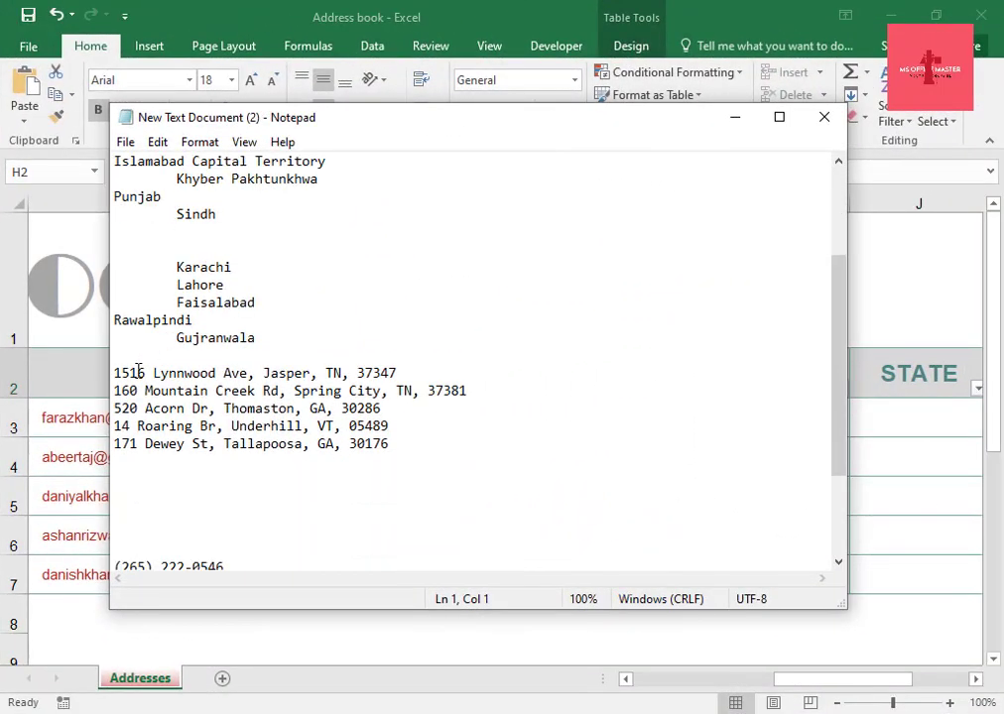
{"action": "left_click_drag", "start_coordinate": [117, 373], "coordinate": [402, 374]}
{"action": "right_click", "coordinate": [347, 397]}
{"action": "left_click", "coordinate": [389, 439]}
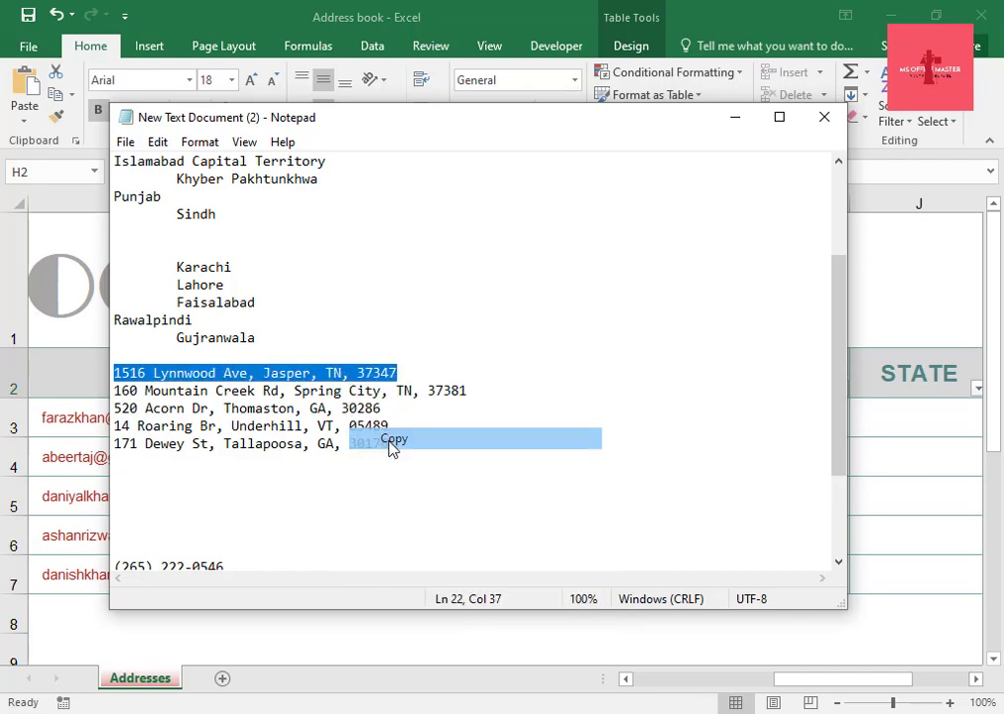
{"action": "left_click", "coordinate": [734, 117]}
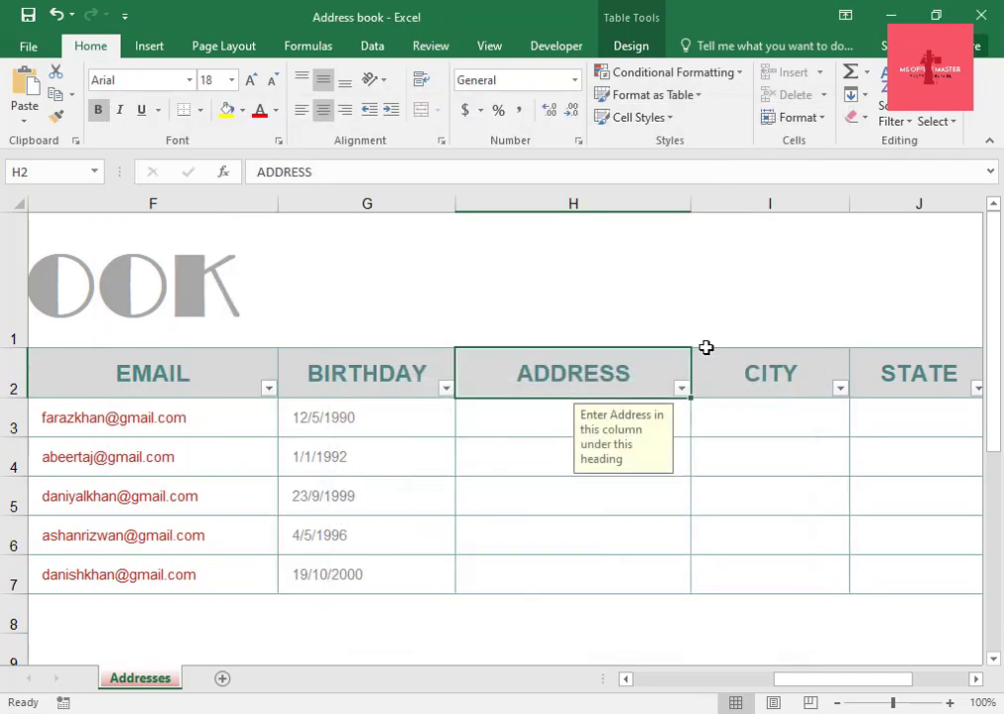
{"action": "left_click", "coordinate": [511, 424]}
{"action": "right_click", "coordinate": [511, 424]}
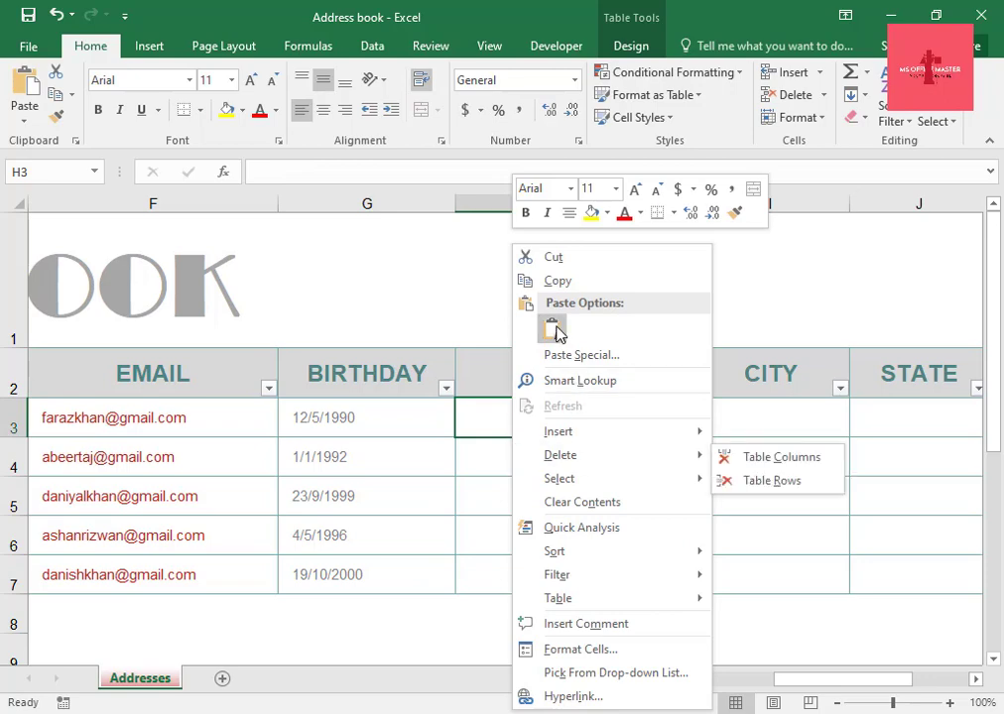
{"action": "left_click", "coordinate": [546, 328]}
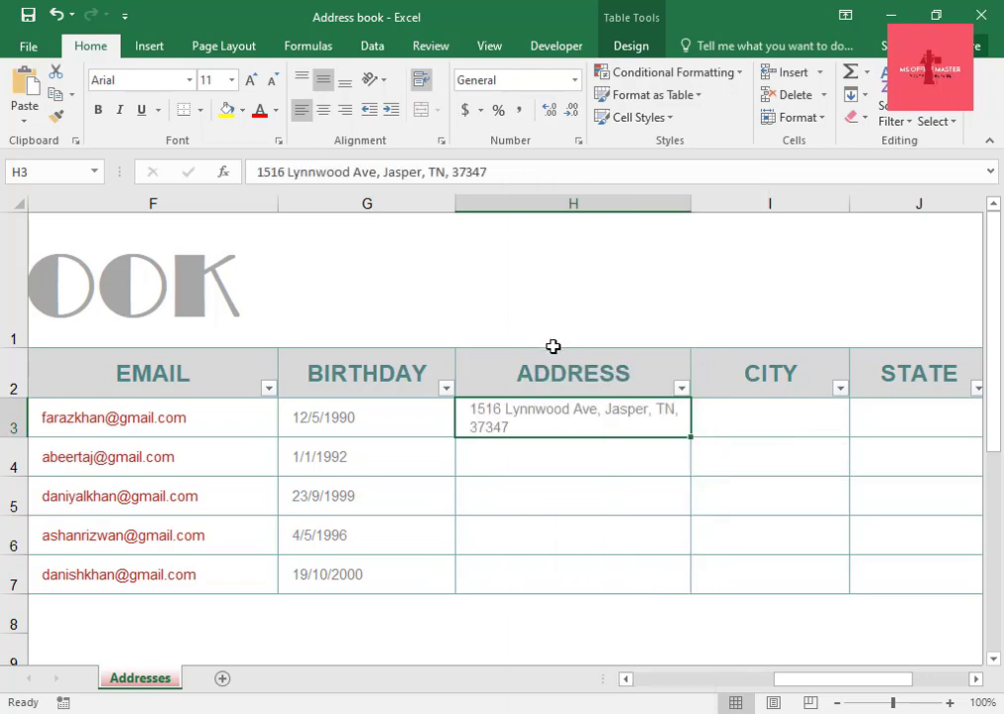
Copy the second street address from the Notepad document and paste it into the second ADDRESS cell.
{"action": "left_click", "coordinate": [520, 456]}
{"action": "key", "text": "alt+Tab"}
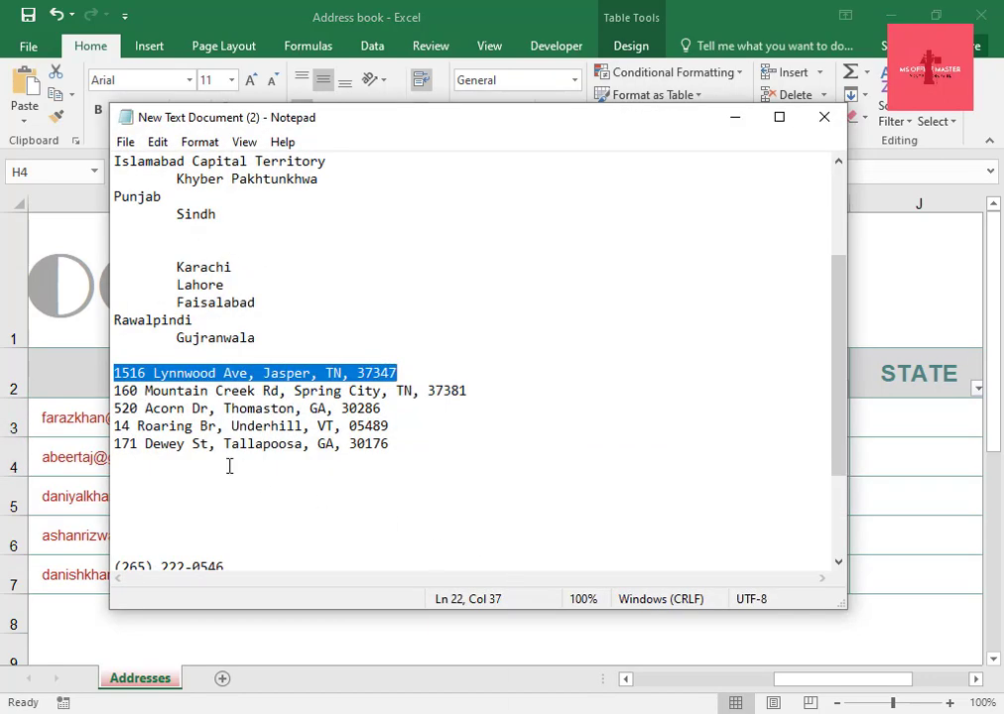
{"action": "left_click_drag", "start_coordinate": [115, 391], "coordinate": [362, 409]}
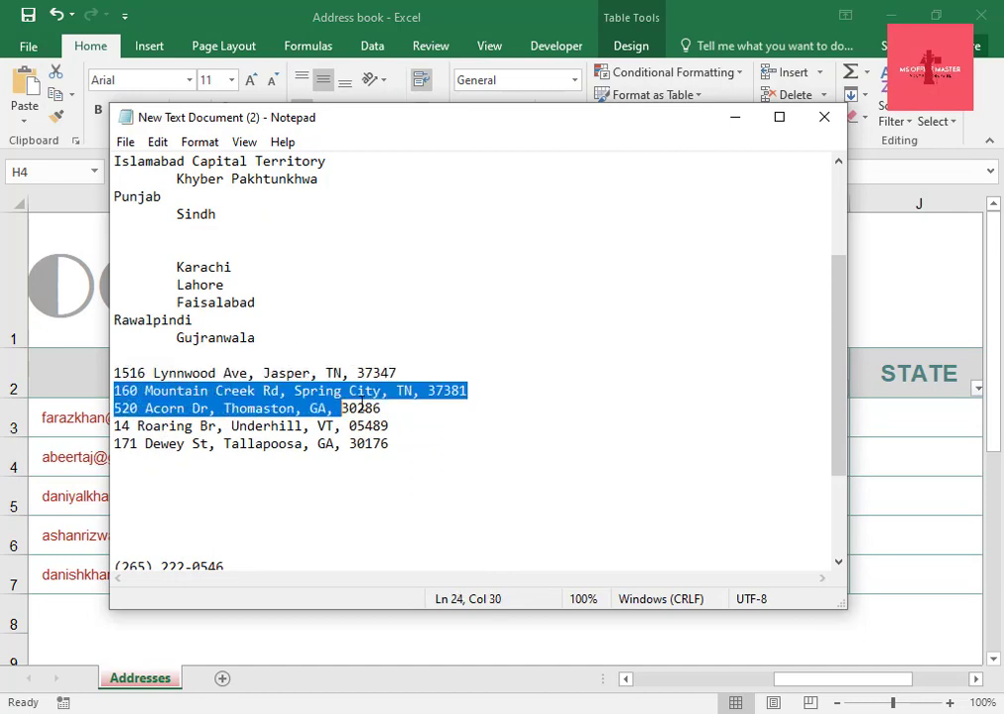
{"action": "left_click_drag", "start_coordinate": [470, 377], "coordinate": [486, 387]}
{"action": "right_click", "coordinate": [403, 394]}
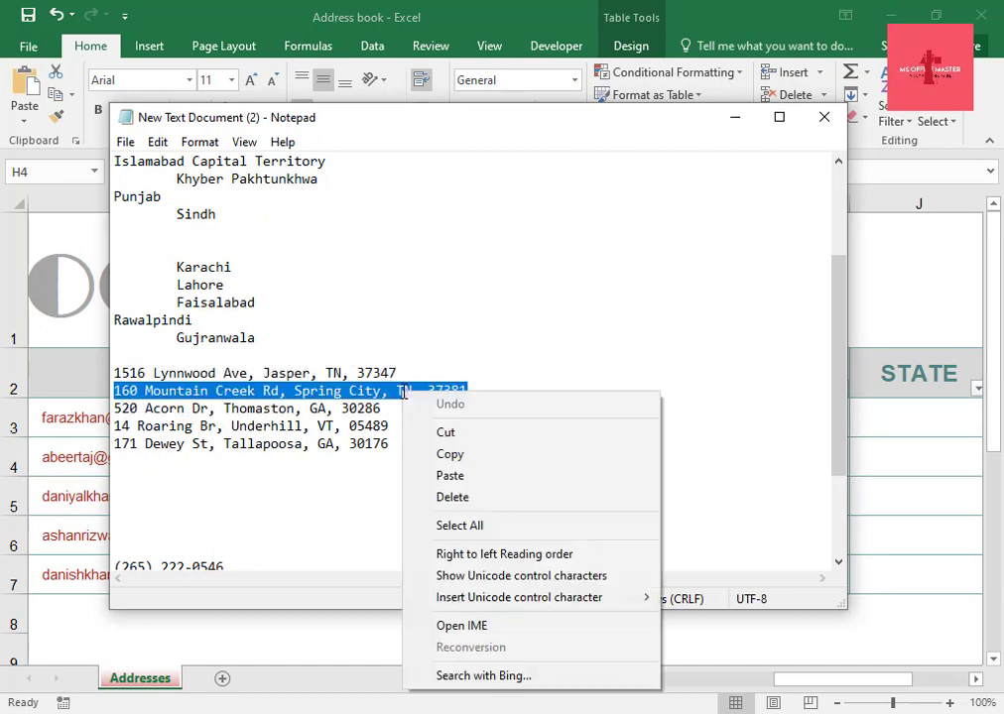
{"action": "left_click", "coordinate": [468, 462]}
{"action": "left_click", "coordinate": [766, 712]}
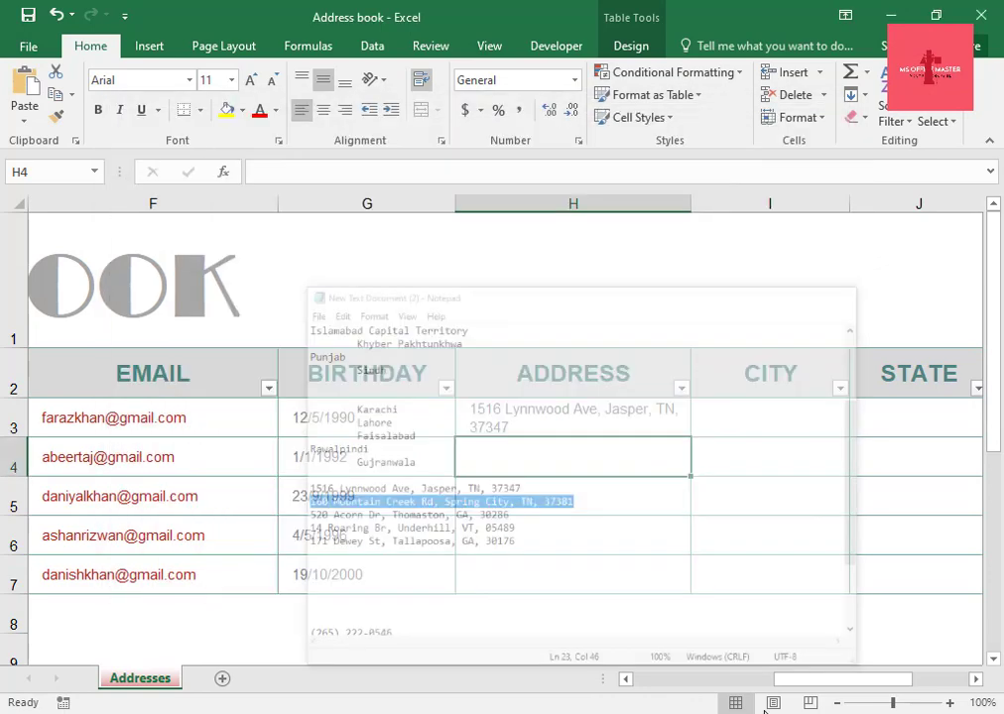
{"action": "right_click", "coordinate": [545, 459]}
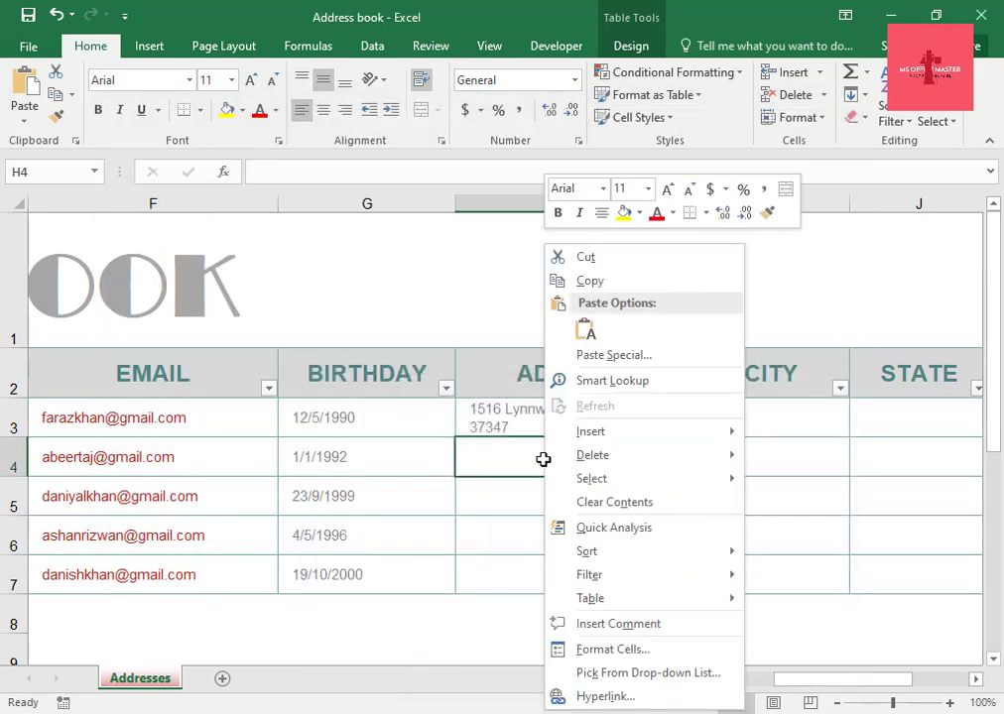
{"action": "left_click", "coordinate": [588, 331]}
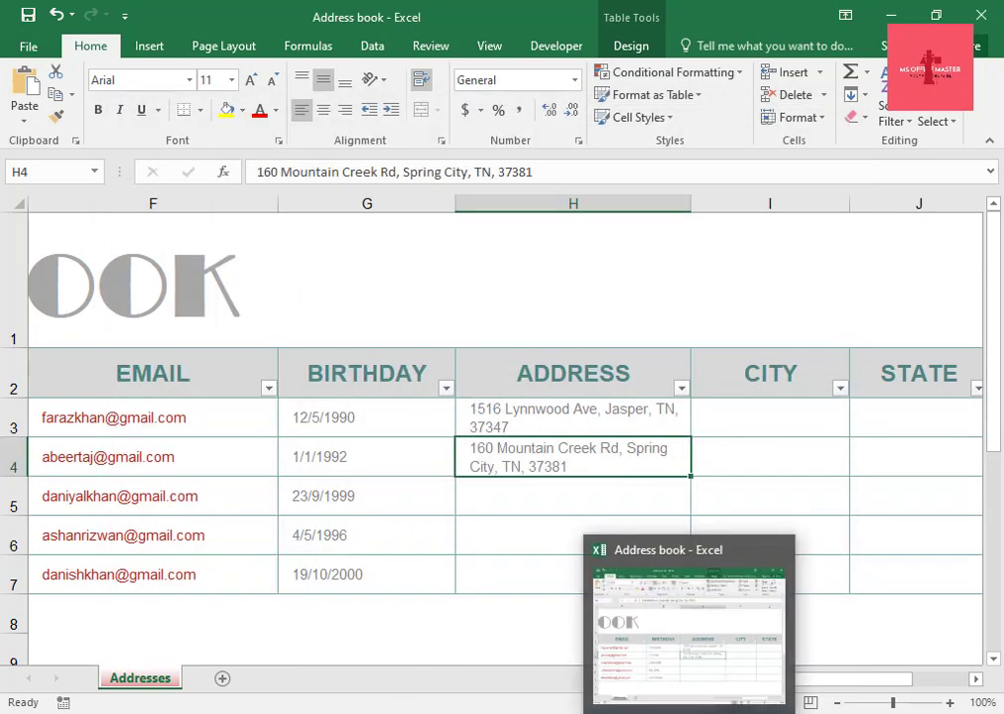
Copy the third street address from the Notepad document and paste it into the third ADDRESS cell.
{"action": "left_click", "coordinate": [766, 713]}
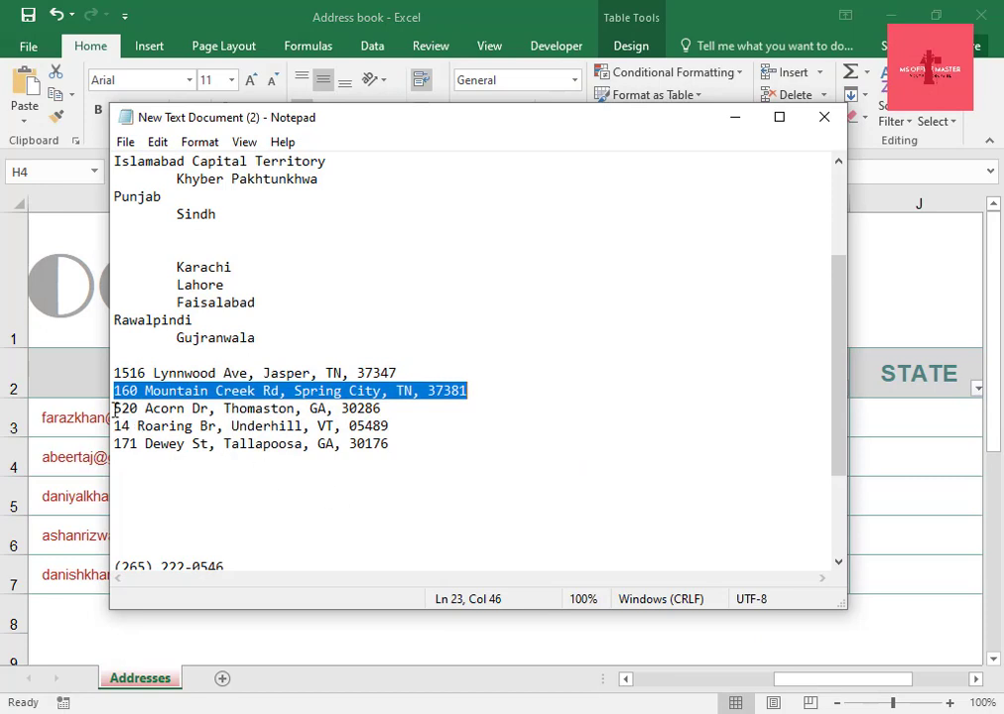
{"action": "left_click_drag", "start_coordinate": [115, 408], "coordinate": [402, 409]}
{"action": "right_click", "coordinate": [344, 410]}
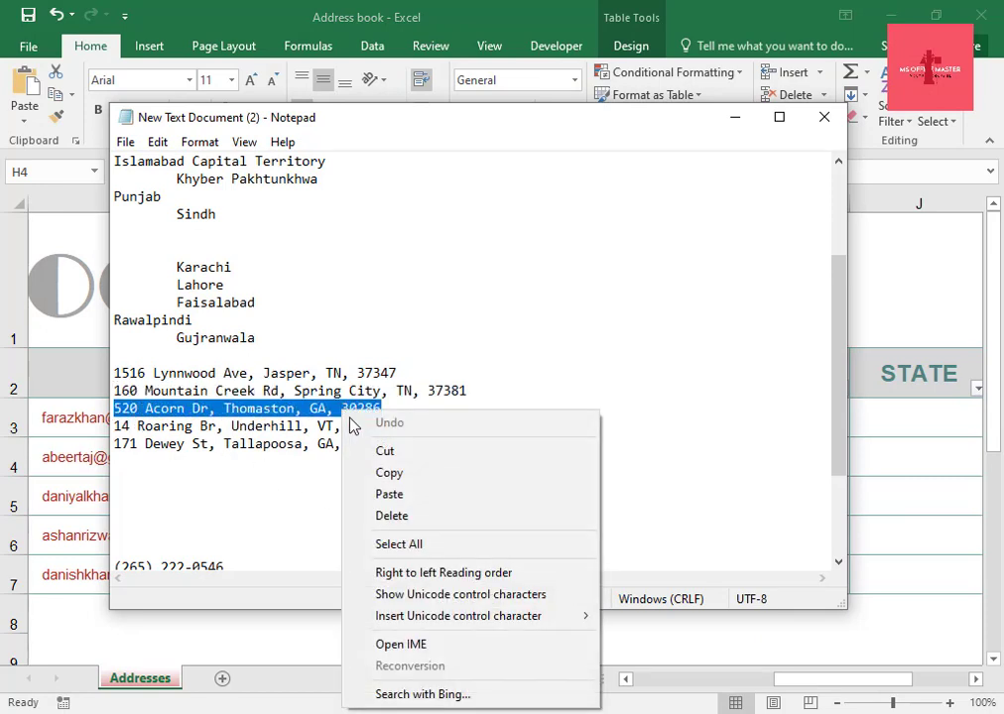
{"action": "left_click", "coordinate": [397, 475]}
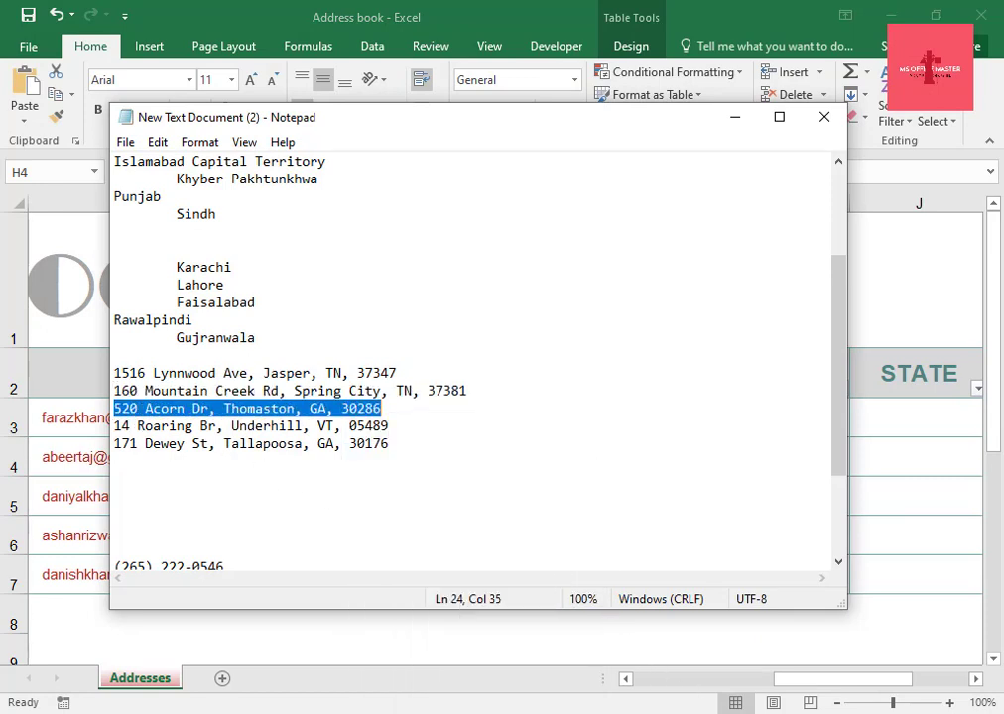
{"action": "key", "text": "alt+Tab"}
{"action": "left_click", "coordinate": [503, 495]}
{"action": "right_click", "coordinate": [506, 504]}
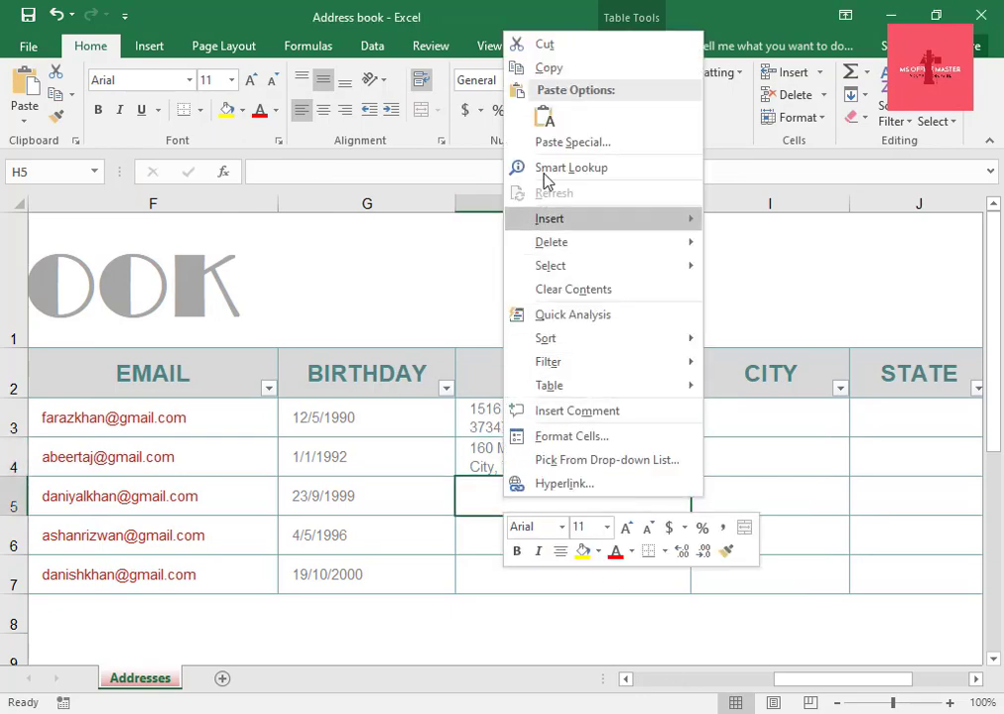
{"action": "left_click", "coordinate": [545, 117]}
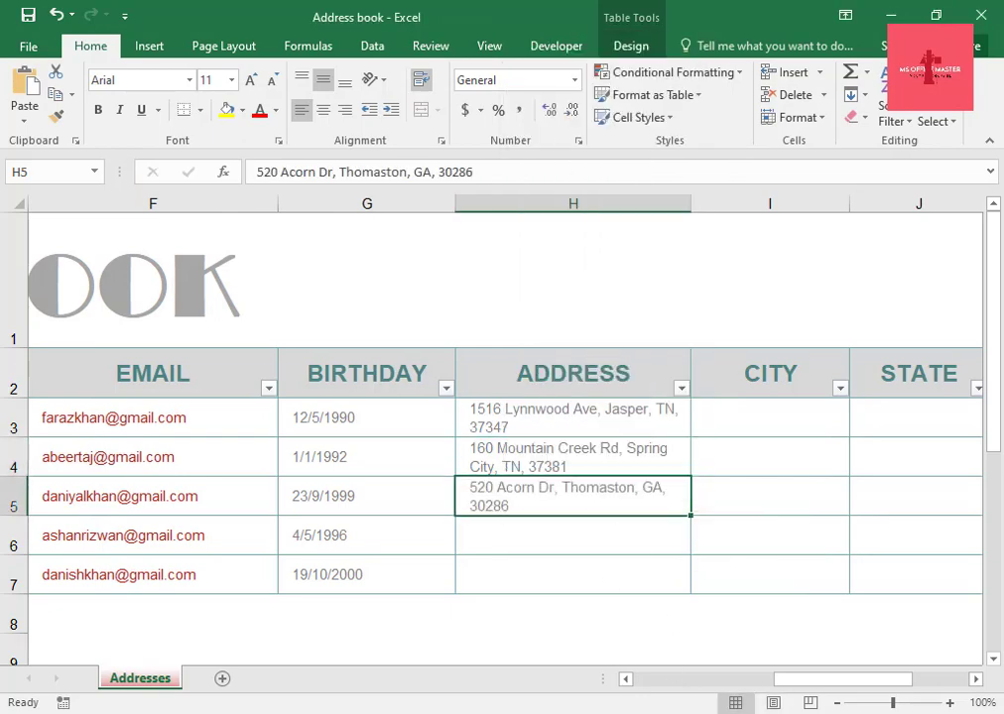
Copy the fourth street address from the Notepad document and paste it into the fourth ADDRESS cell.
{"action": "key", "text": "alt+Tab"}
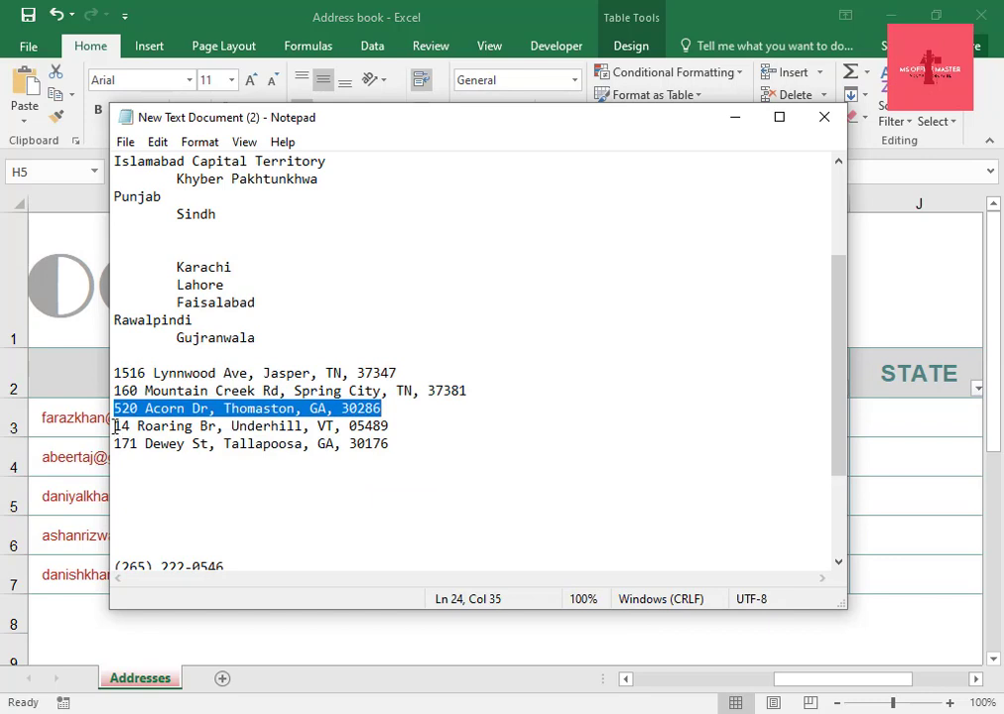
{"action": "left_click_drag", "start_coordinate": [115, 427], "coordinate": [409, 427]}
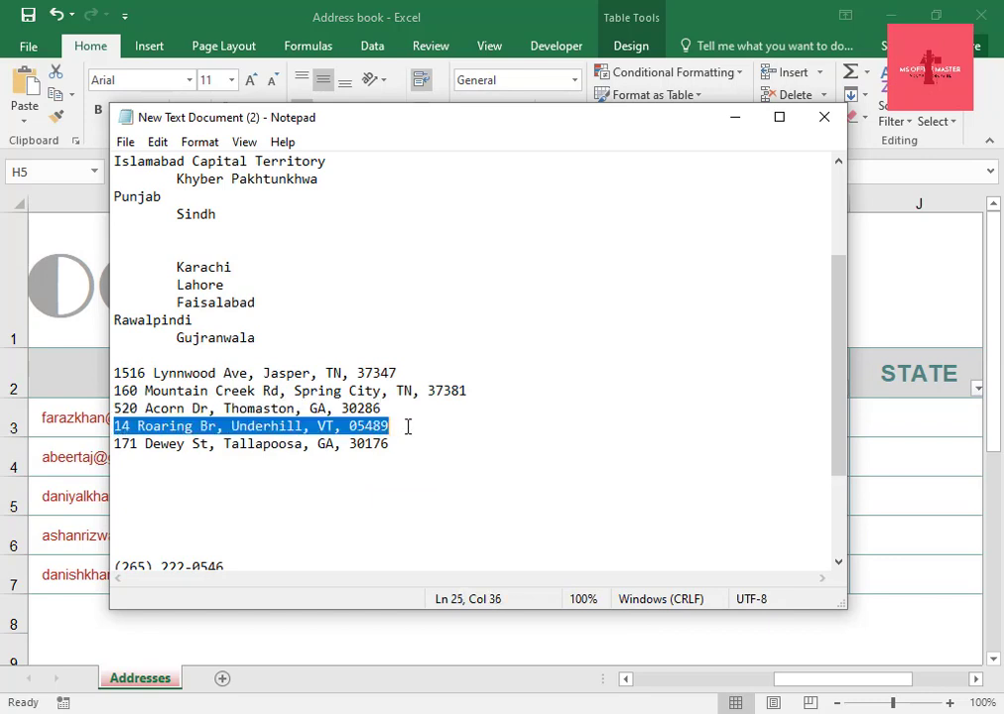
{"action": "right_click", "coordinate": [354, 427]}
{"action": "left_click", "coordinate": [392, 191]}
{"action": "key", "text": "alt+Tab"}
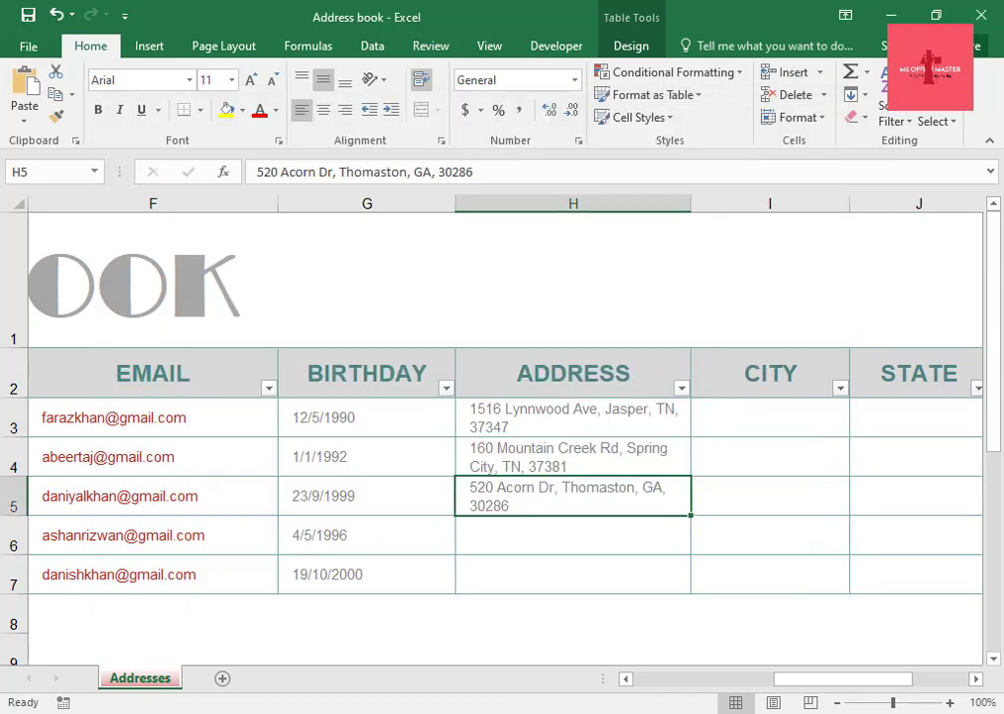
{"action": "left_click", "coordinate": [470, 531]}
{"action": "right_click", "coordinate": [471, 531]}
{"action": "left_click", "coordinate": [513, 154]}
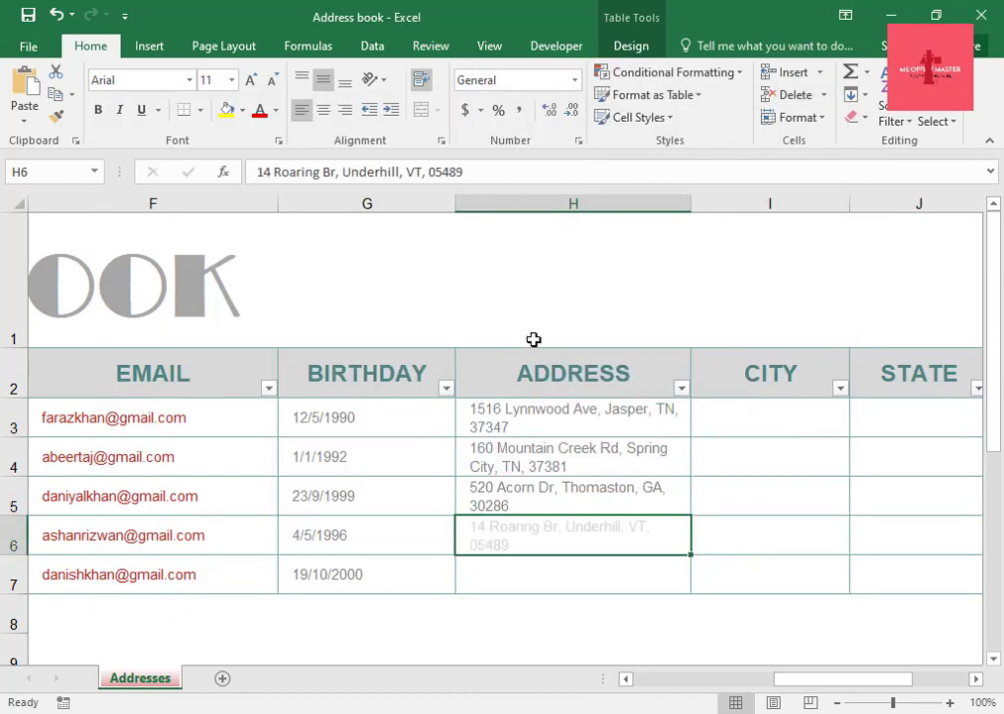
Copy the fifth street address from the Notepad document and paste it into the last ADDRESS cell.
{"action": "key", "text": "alt+Tab"}
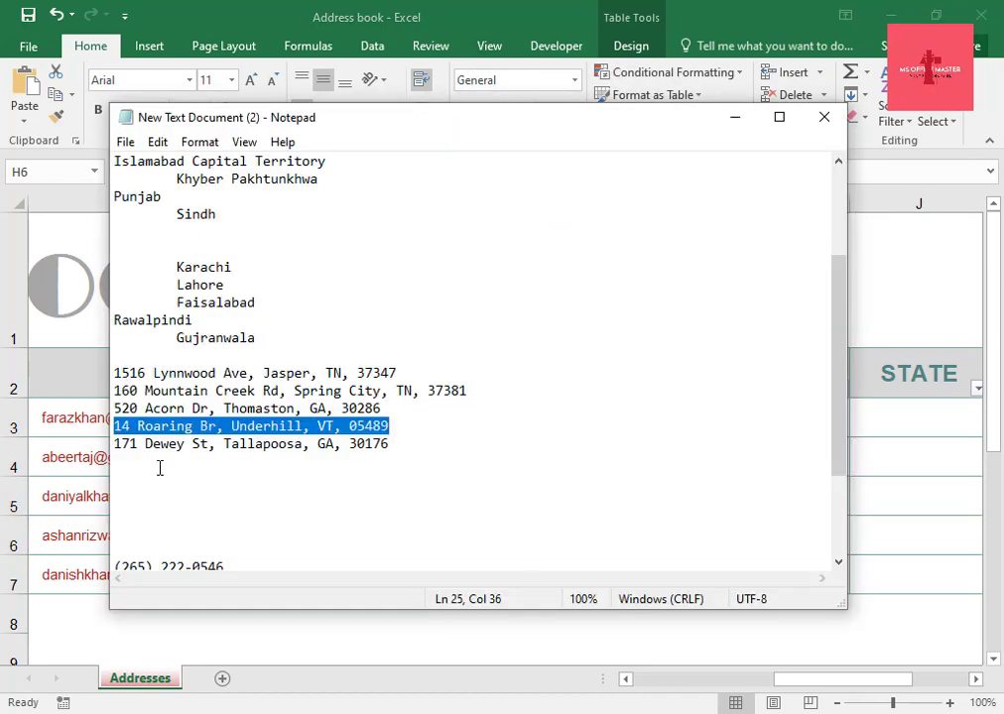
{"action": "left_click_drag", "start_coordinate": [116, 448], "coordinate": [408, 452]}
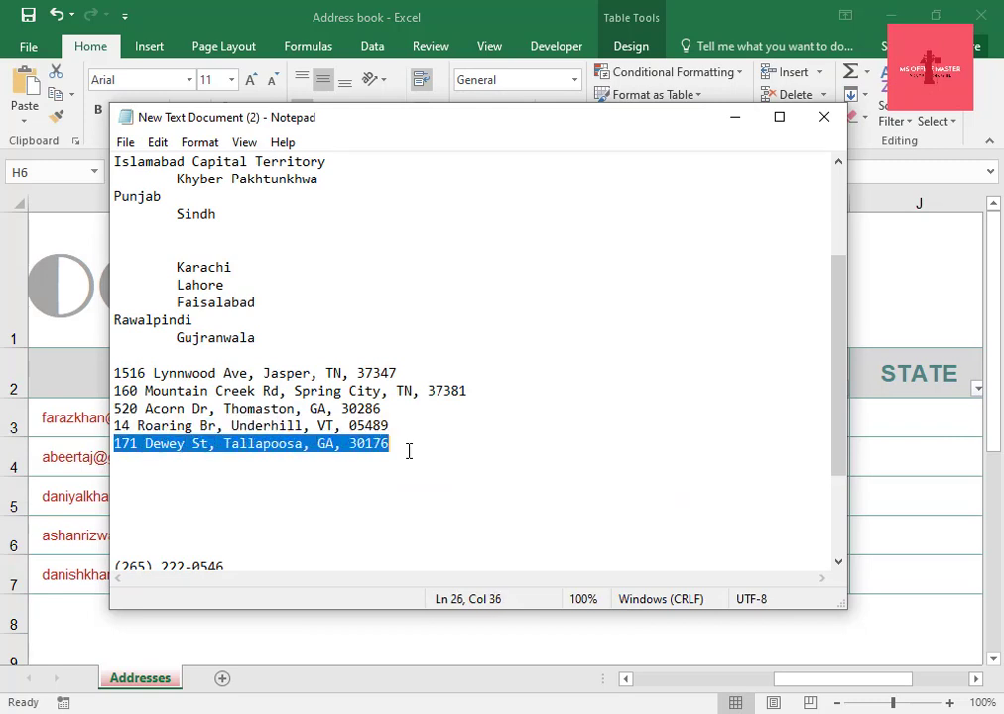
{"action": "right_click", "coordinate": [369, 446]}
{"action": "left_click", "coordinate": [414, 209]}
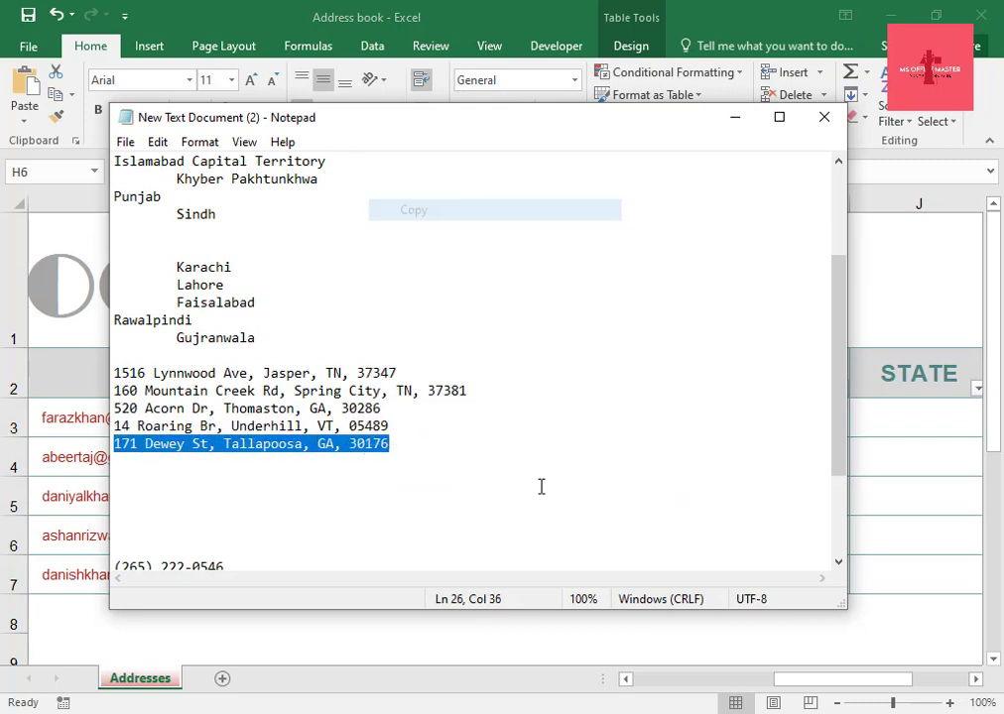
{"action": "key", "text": "alt+Tab"}
{"action": "left_click", "coordinate": [542, 583]}
{"action": "right_click", "coordinate": [543, 582]}
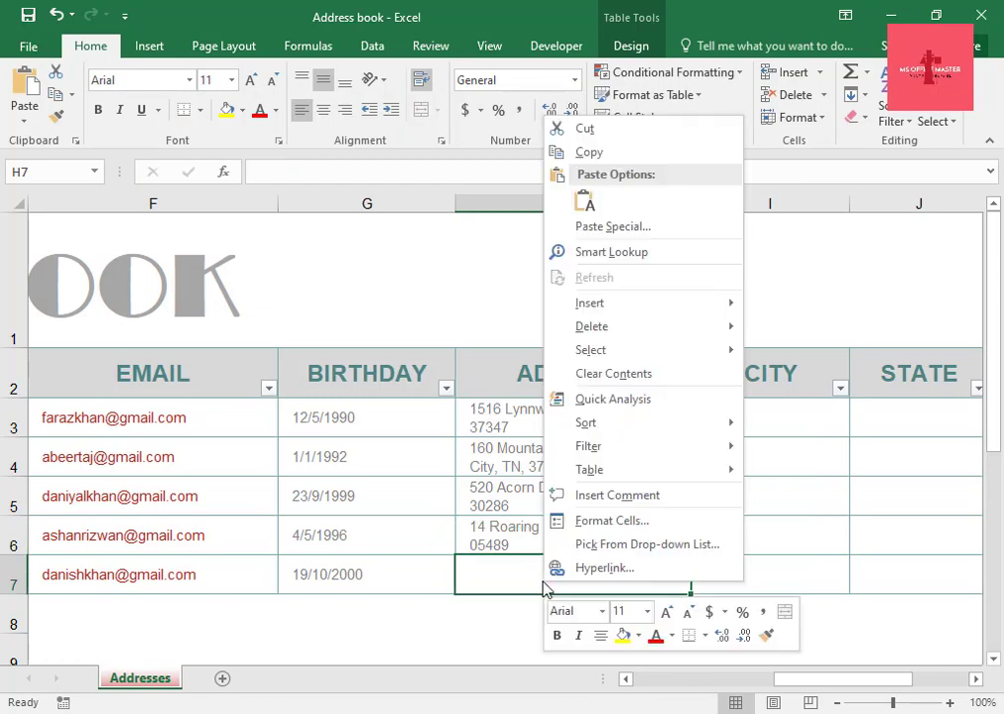
{"action": "left_click", "coordinate": [586, 202]}
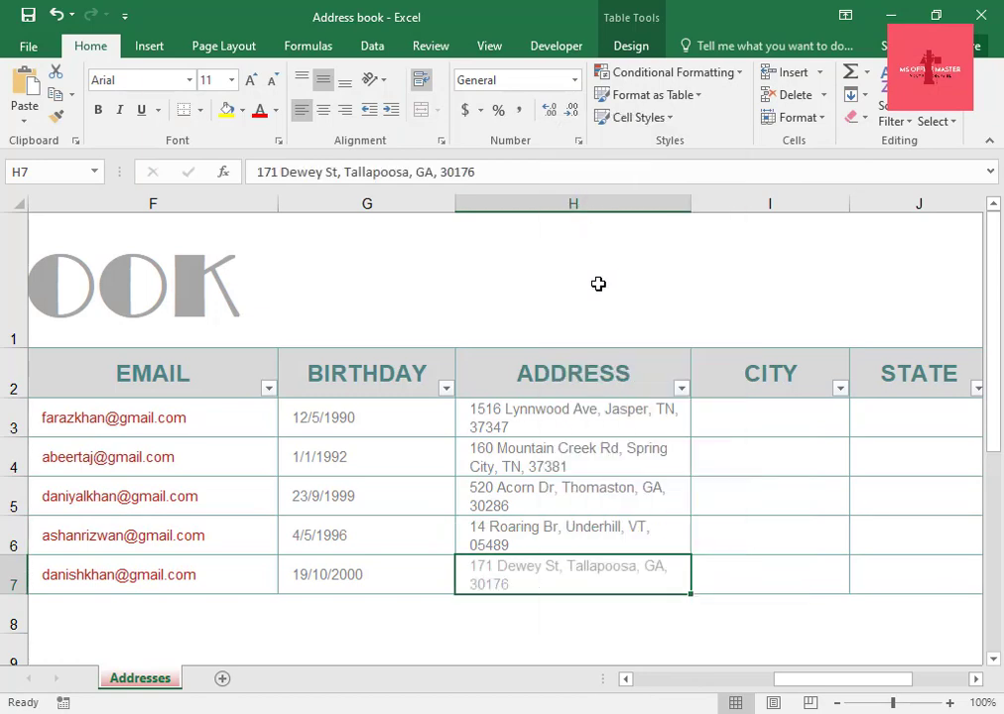
Enter Karachi as the first contact's city in the CITY column.
{"action": "left_click_drag", "start_coordinate": [808, 685], "coordinate": [854, 697]}
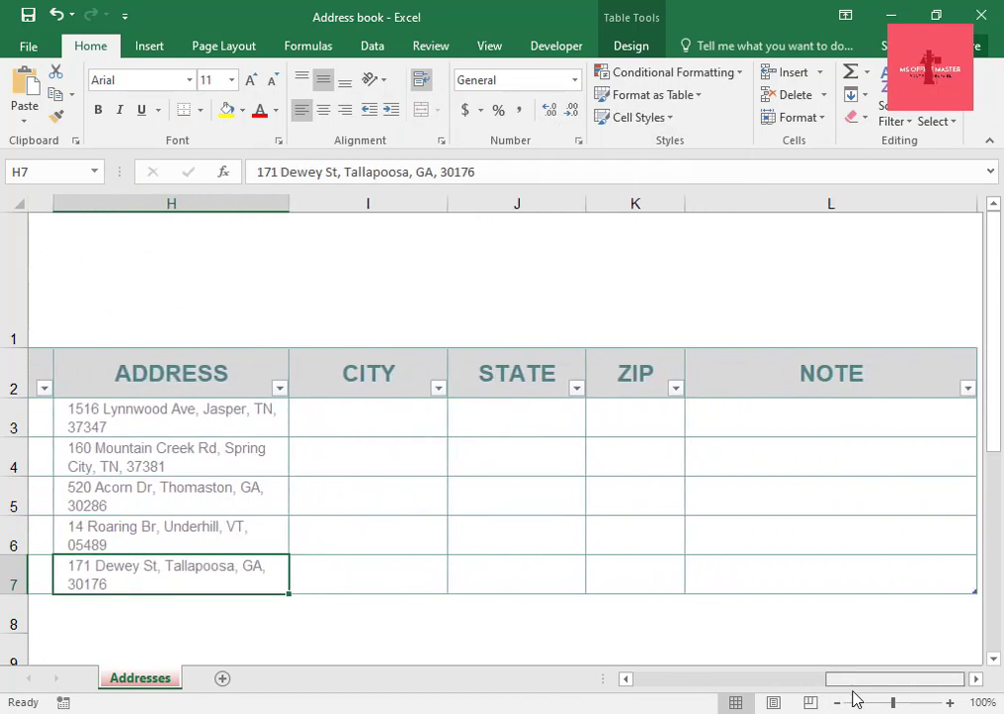
{"action": "left_click", "coordinate": [345, 379]}
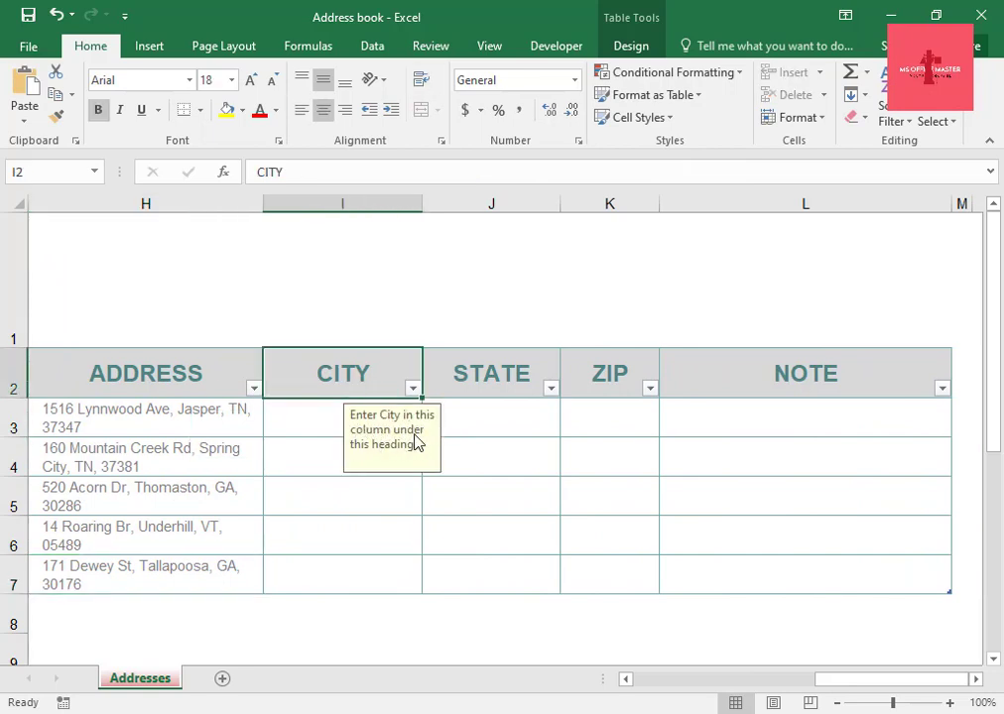
{"action": "left_click", "coordinate": [307, 418]}
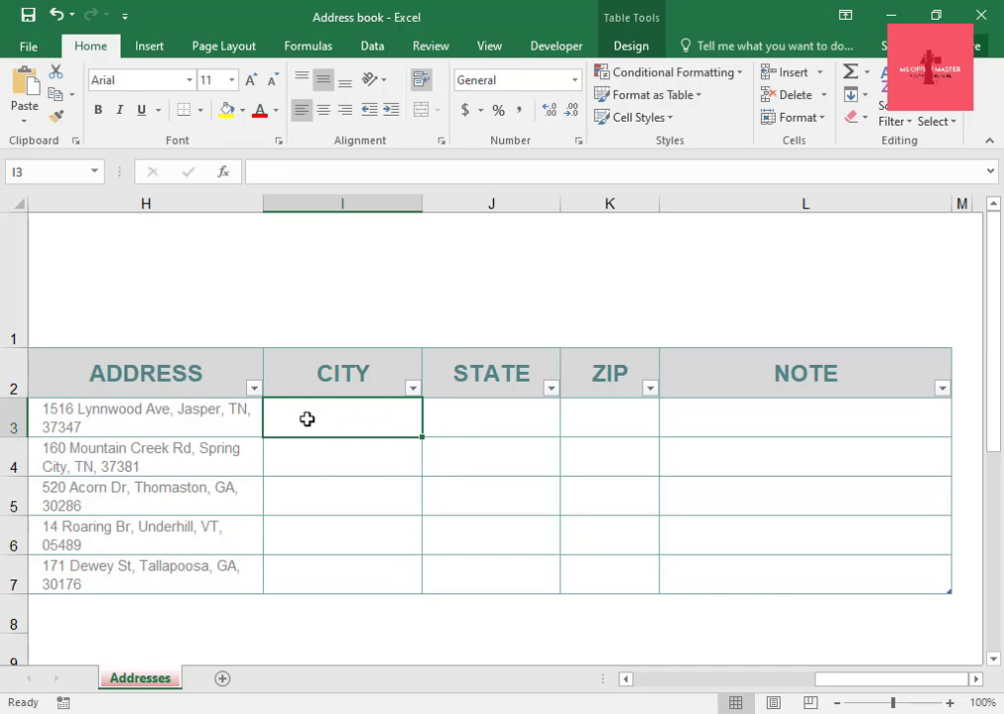
{"action": "type", "text": "Karachi"}
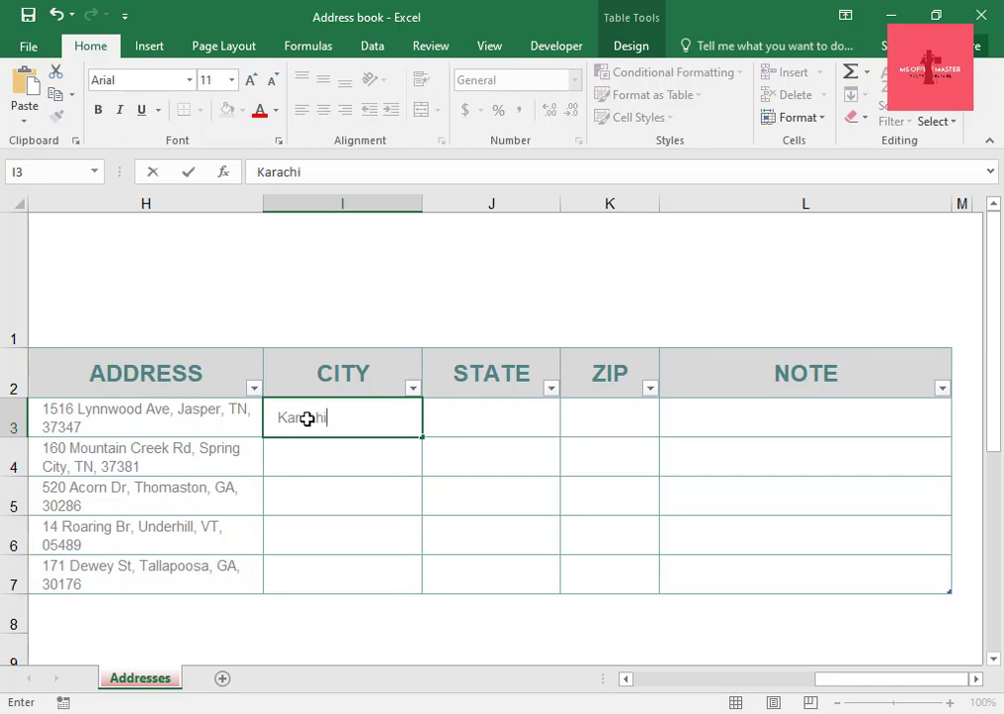
{"action": "key", "text": "Return"}
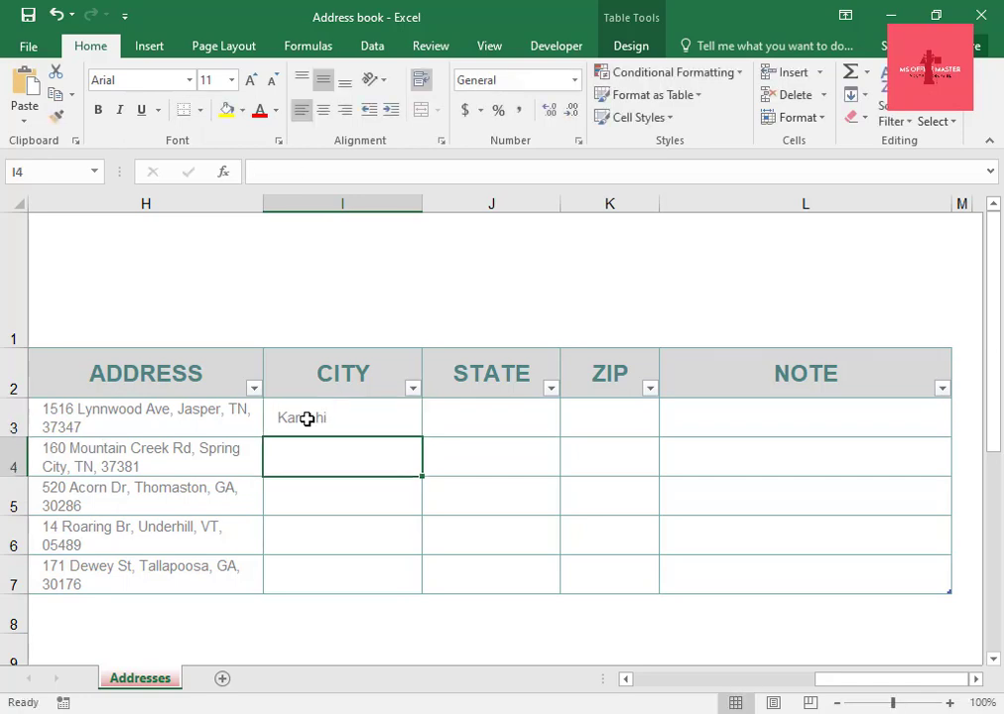
Enter Lahore and Rawalpindi as the second and third contacts' cities in the CITY column.
{"action": "type", "text": "Lahore"}
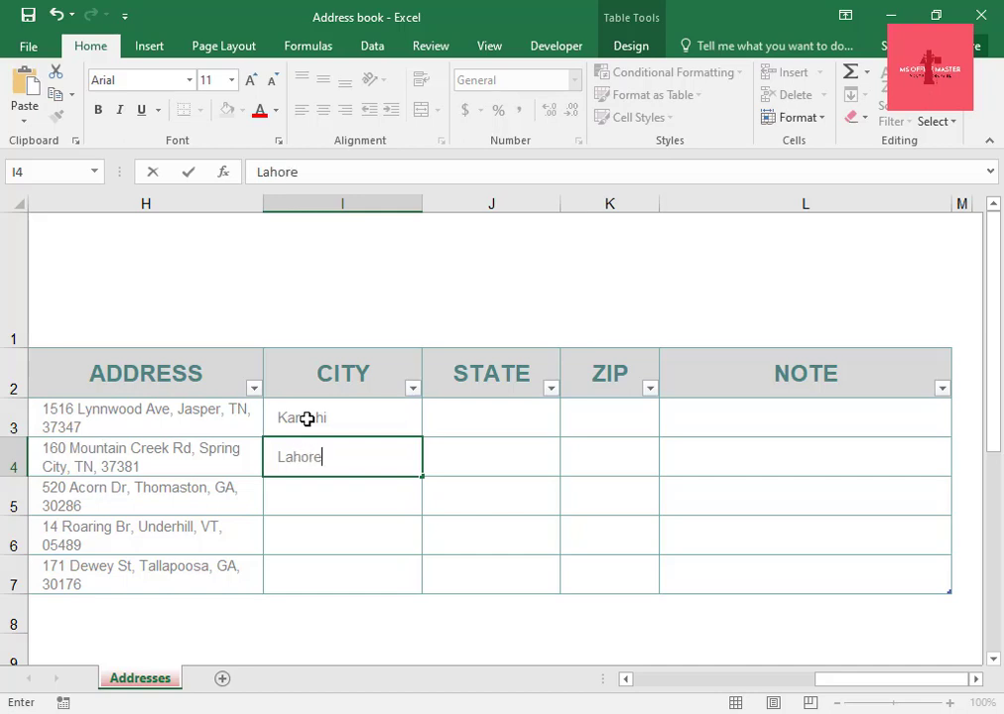
{"action": "key", "text": "Return"}
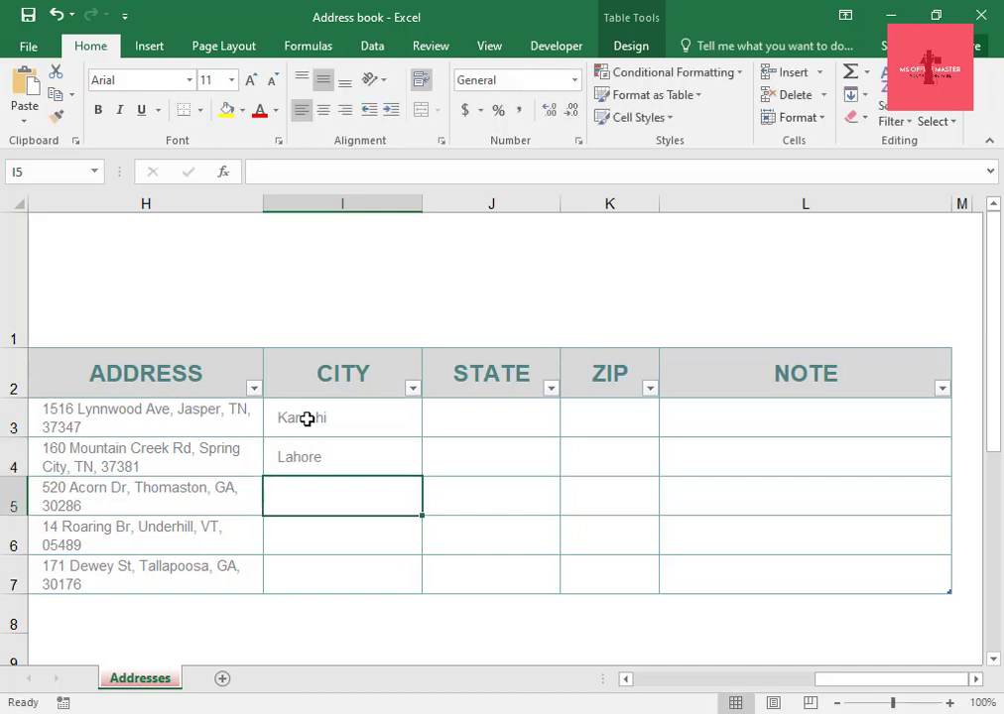
{"action": "type", "text": "Ra"}
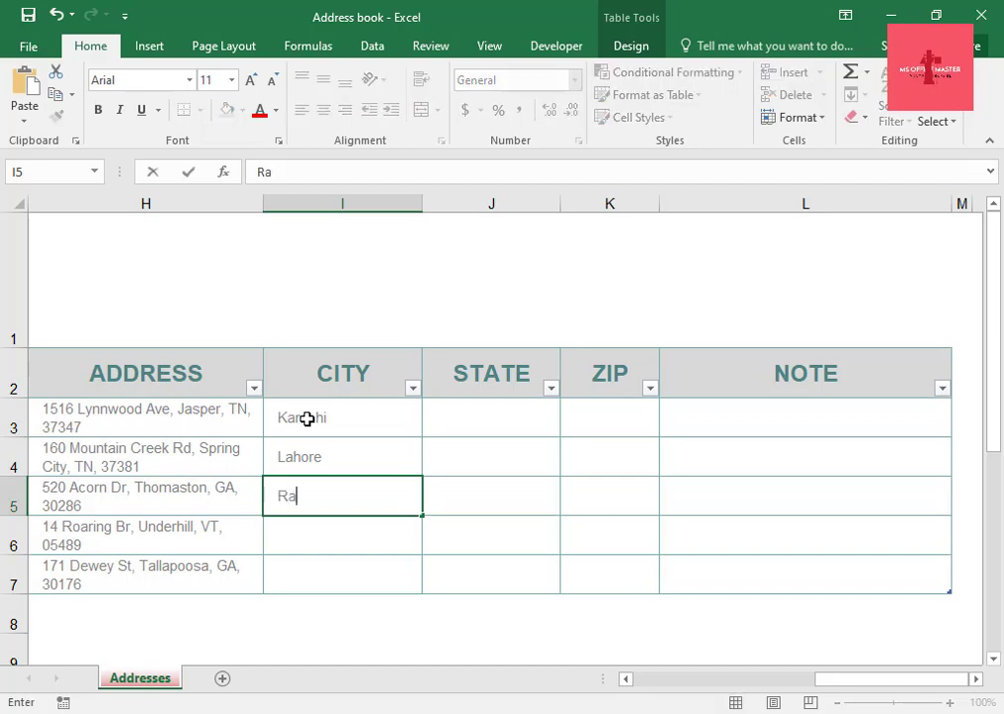
{"action": "type", "text": "walpin"}
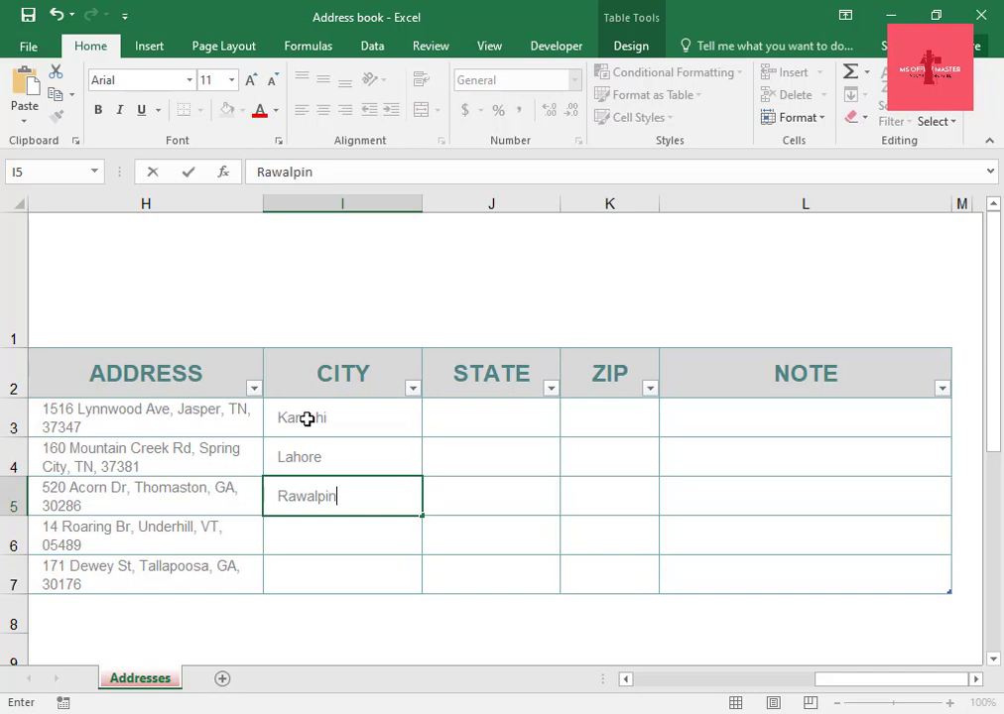
{"action": "type", "text": "di"}
{"action": "key", "text": "Return"}
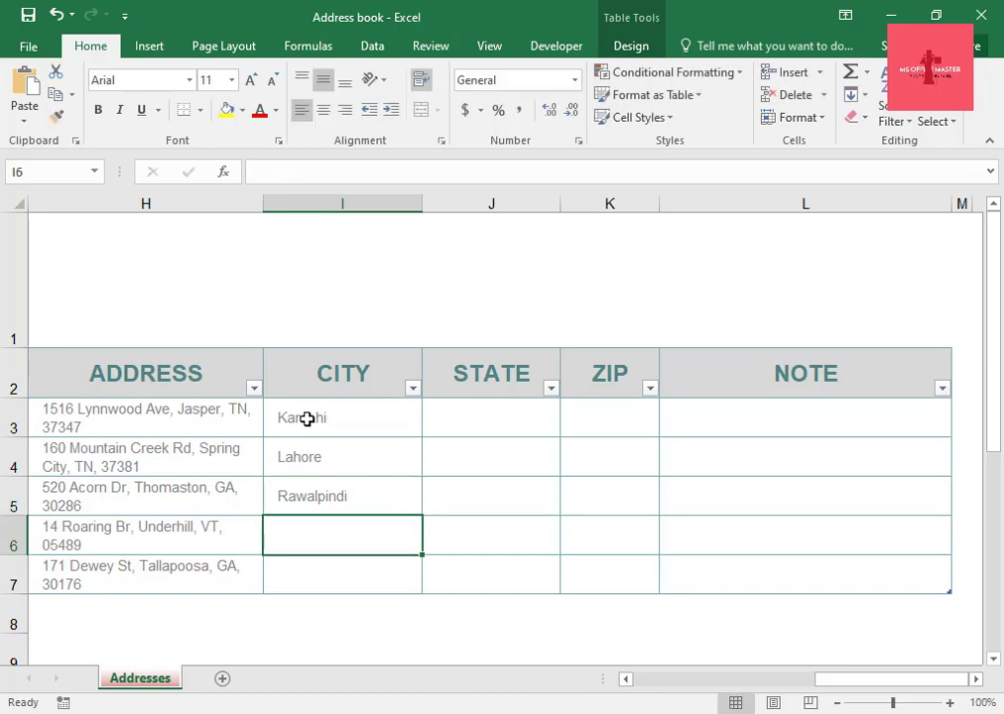
Enter Faisalabad as the fourth contact's city in the CITY column.
{"action": "type", "text": "F"}
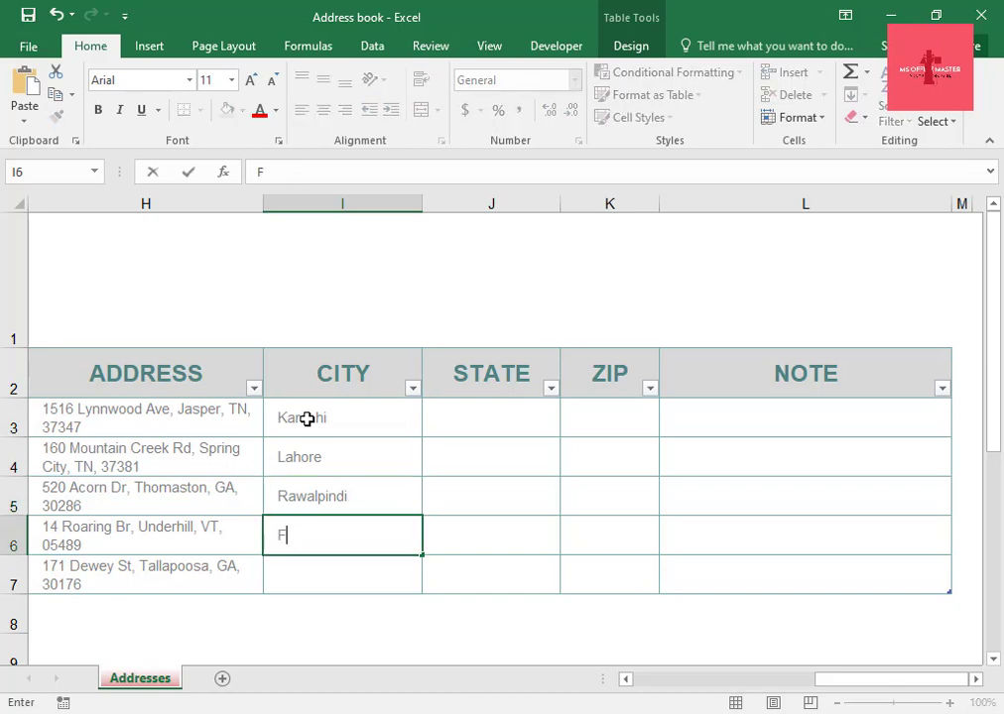
{"action": "type", "text": "aisalabad"}
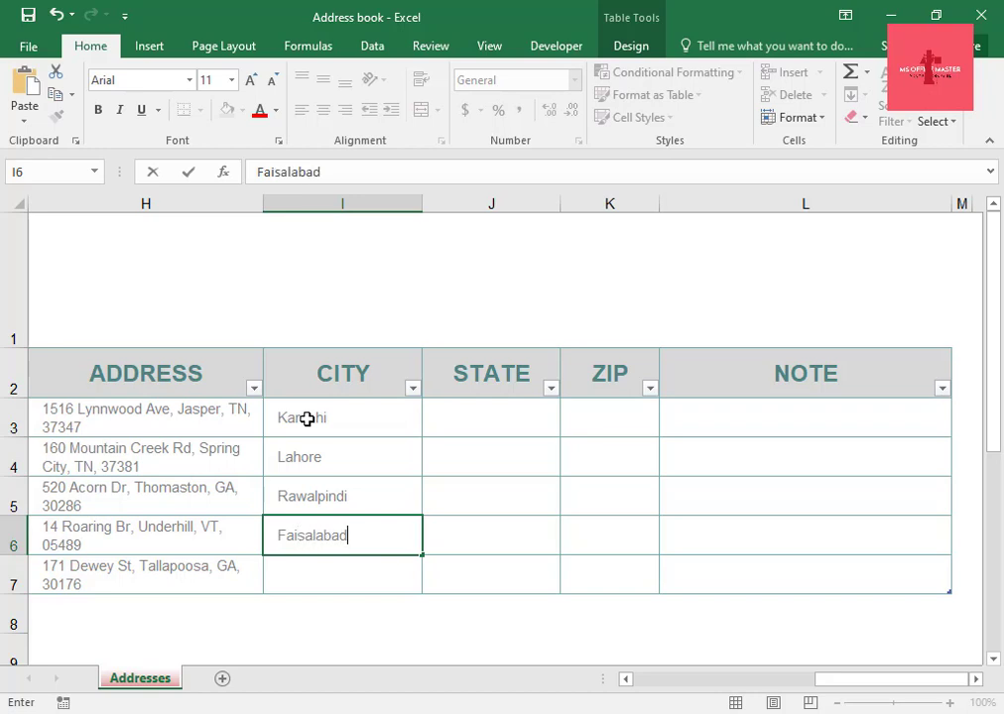
{"action": "key", "text": "Return"}
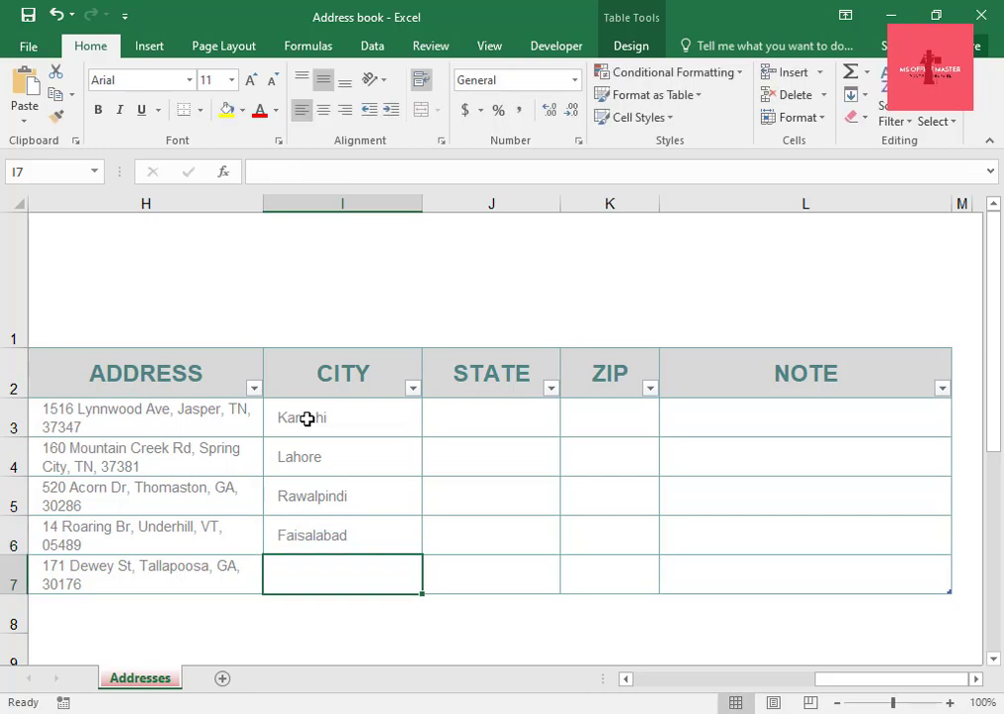
Enter gujrawala as the fifth contact's city in the CITY column.
{"action": "type", "text": "gu"}
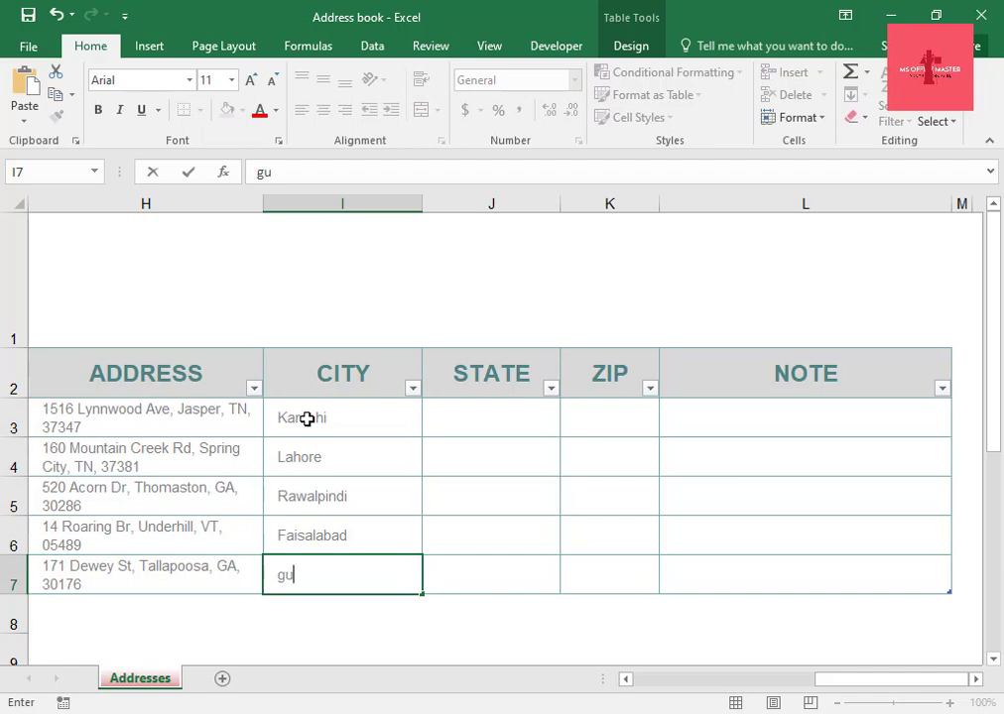
{"action": "type", "text": "jrawal"}
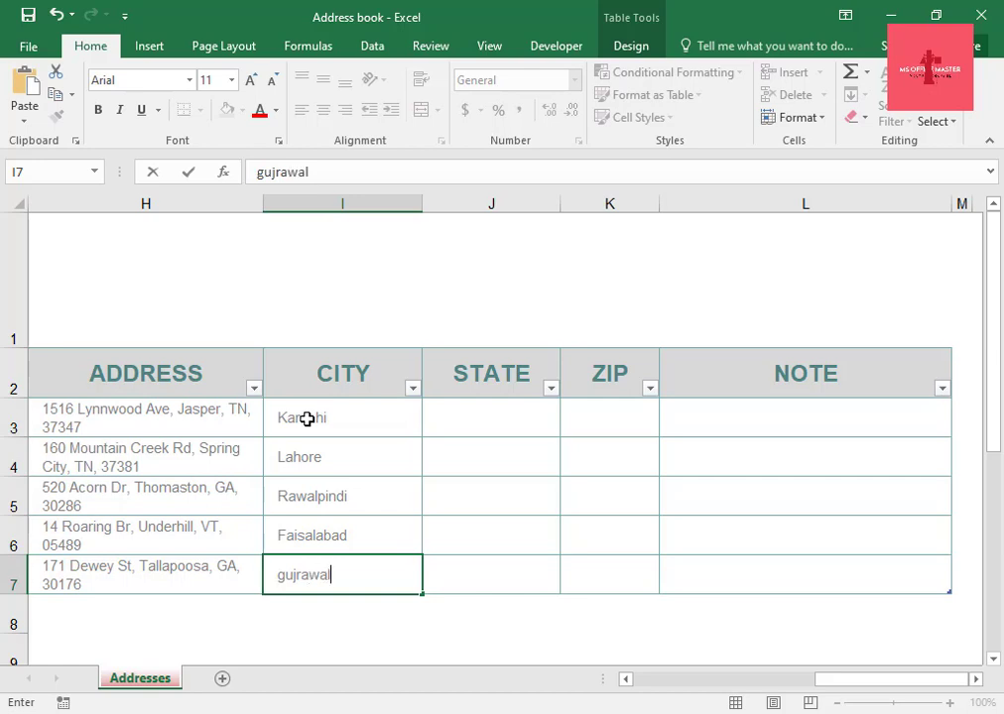
{"action": "type", "text": "a"}
{"action": "left_click", "coordinate": [483, 415]}
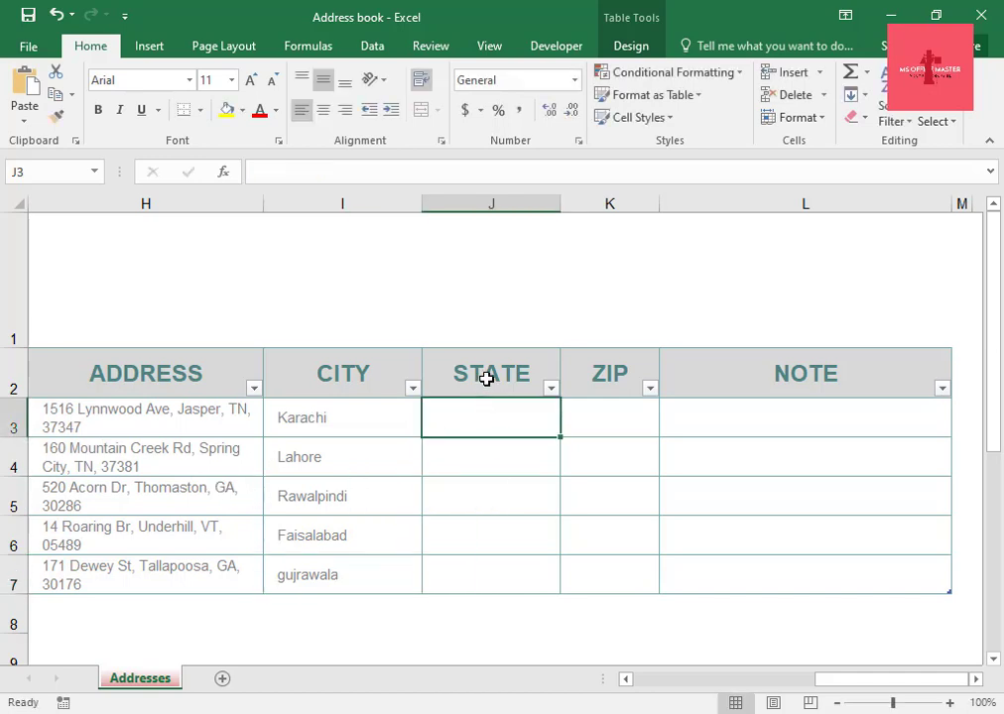
Enter Balochistan as the first contact's state in the STATE column.
{"action": "left_click", "coordinate": [487, 378]}
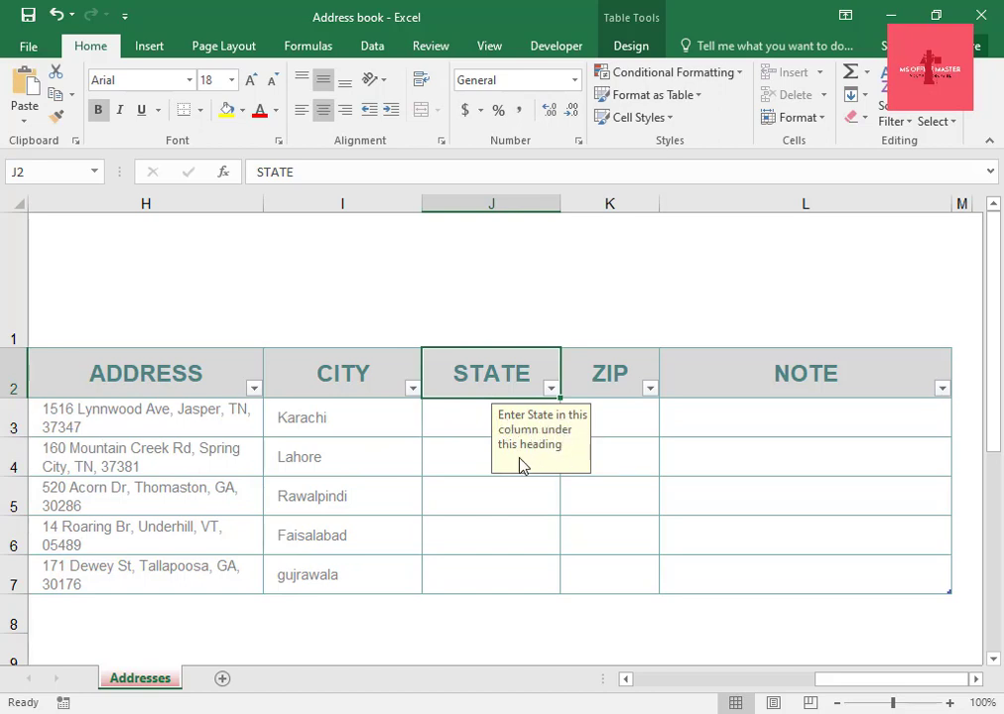
{"action": "left_click", "coordinate": [470, 426]}
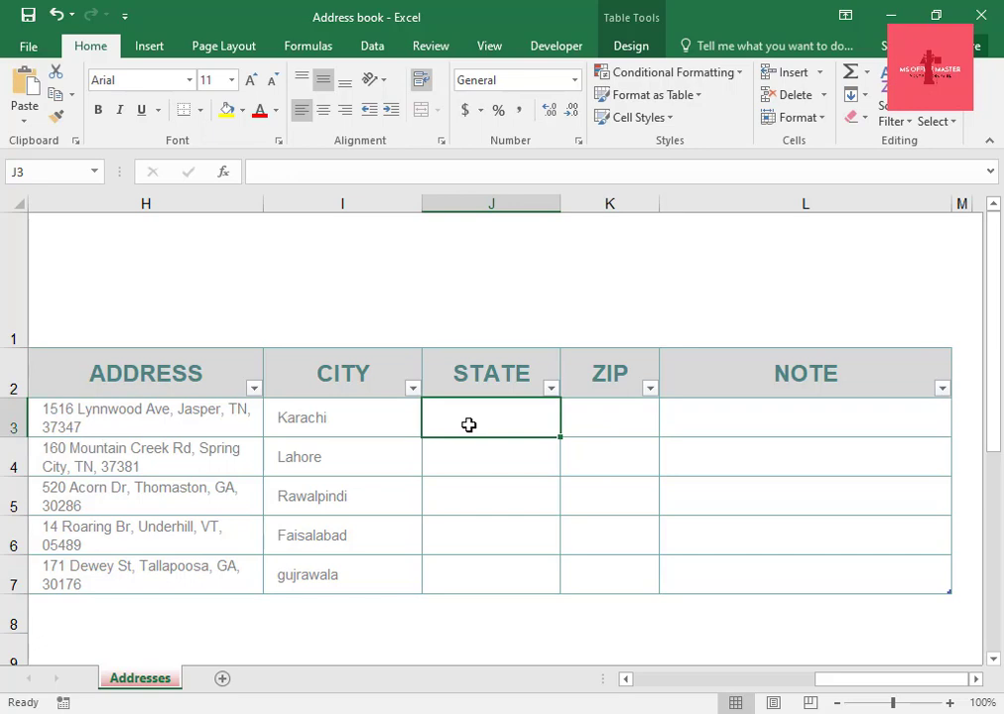
{"action": "type", "text": "Bal"}
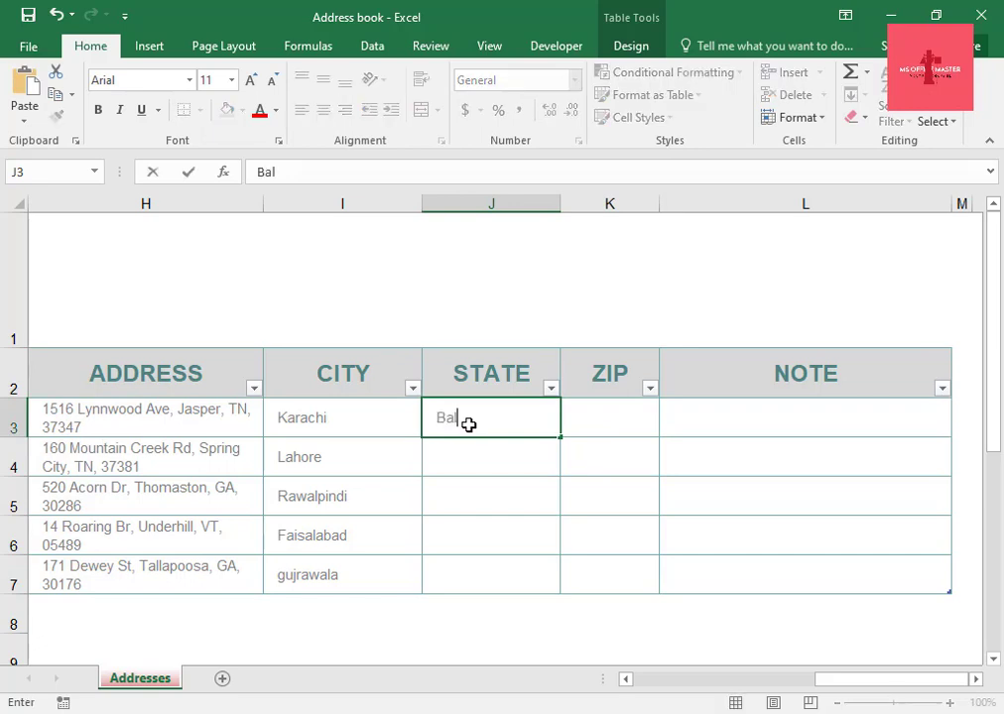
{"action": "type", "text": "ochistan"}
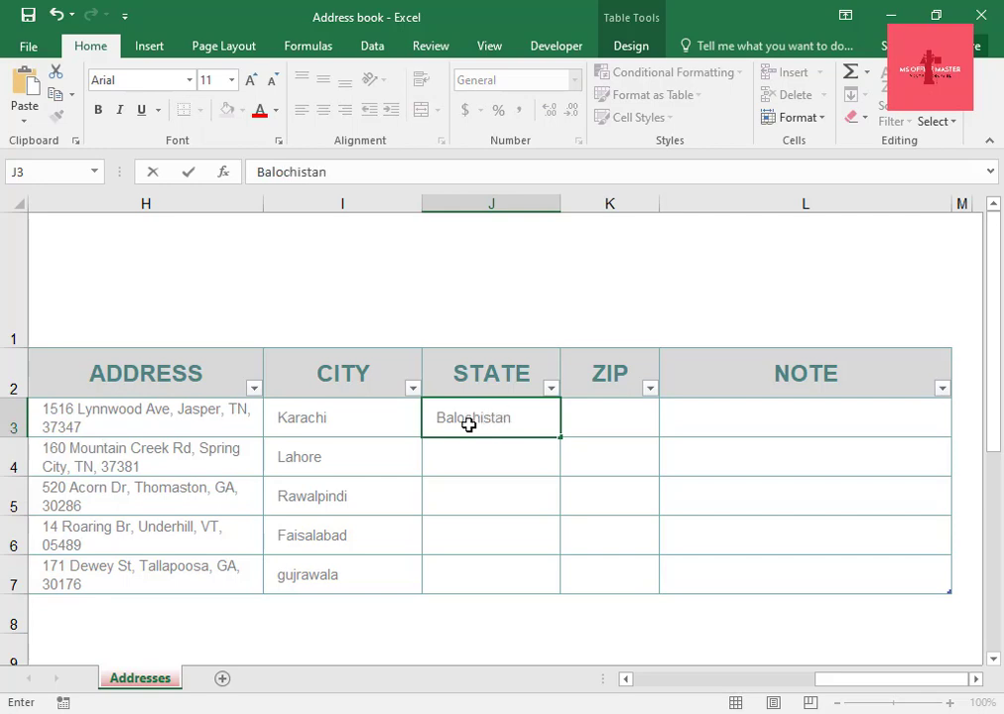
{"action": "key", "text": "Return"}
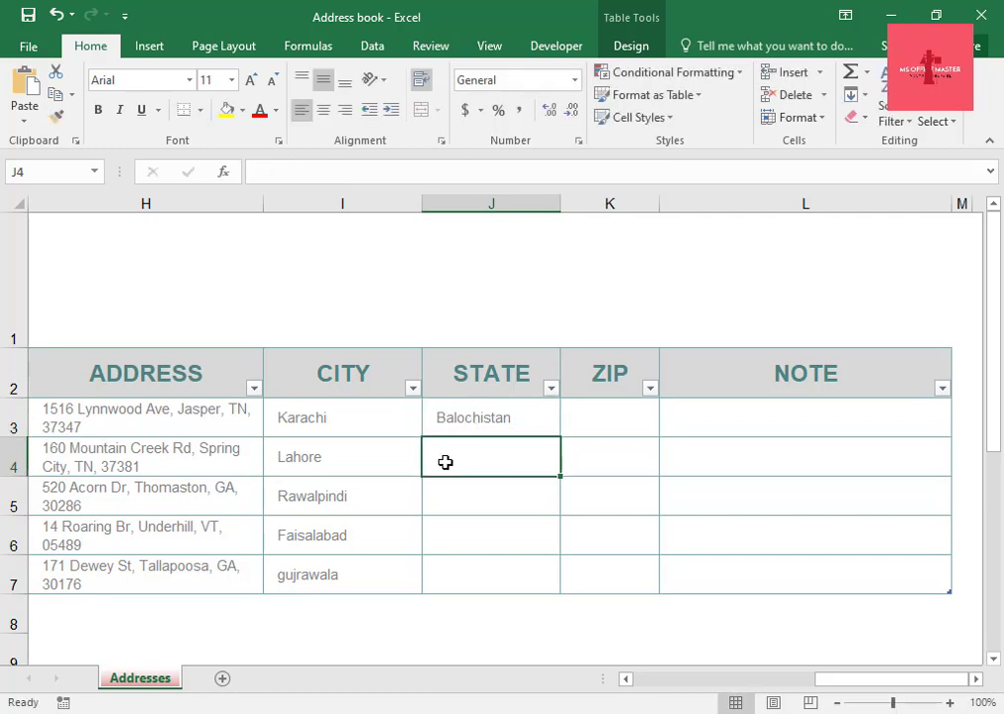
Enter Gilgit-Baltistan as the second contact's state in the STATE column.
{"action": "type", "text": "G"}
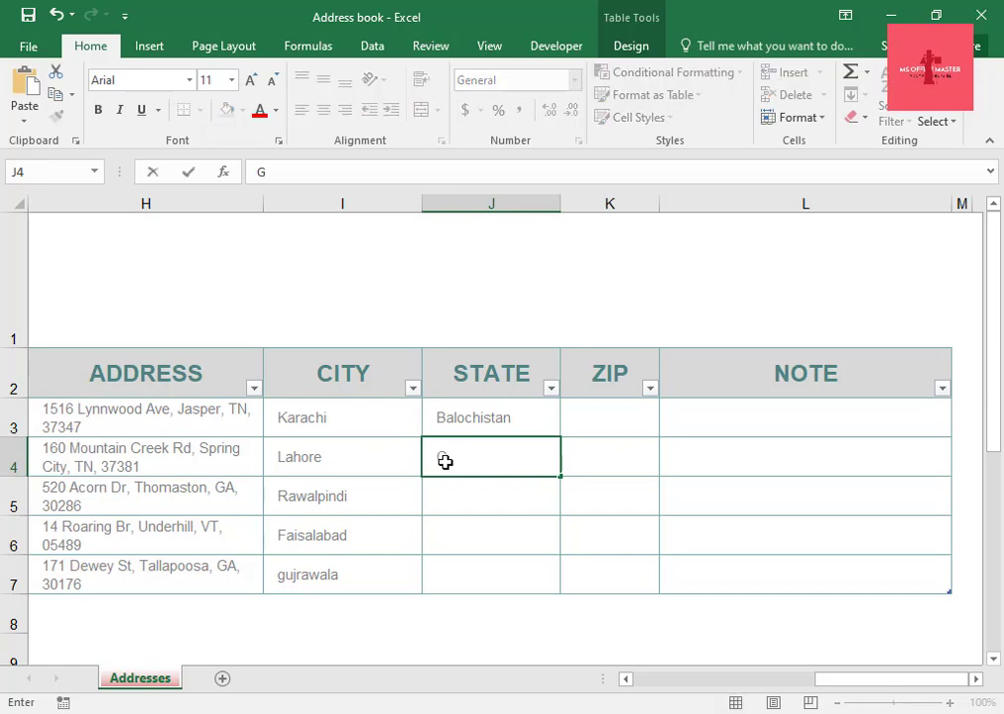
{"action": "type", "text": "ilgit-Bal"}
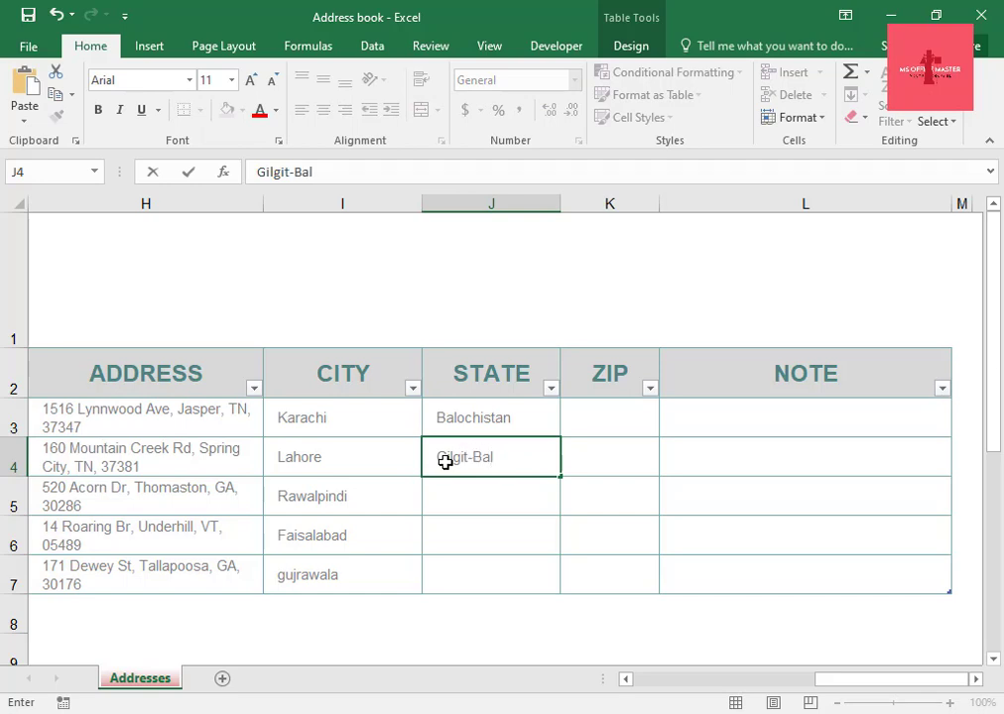
{"action": "type", "text": "tistan"}
{"action": "key", "text": "Return"}
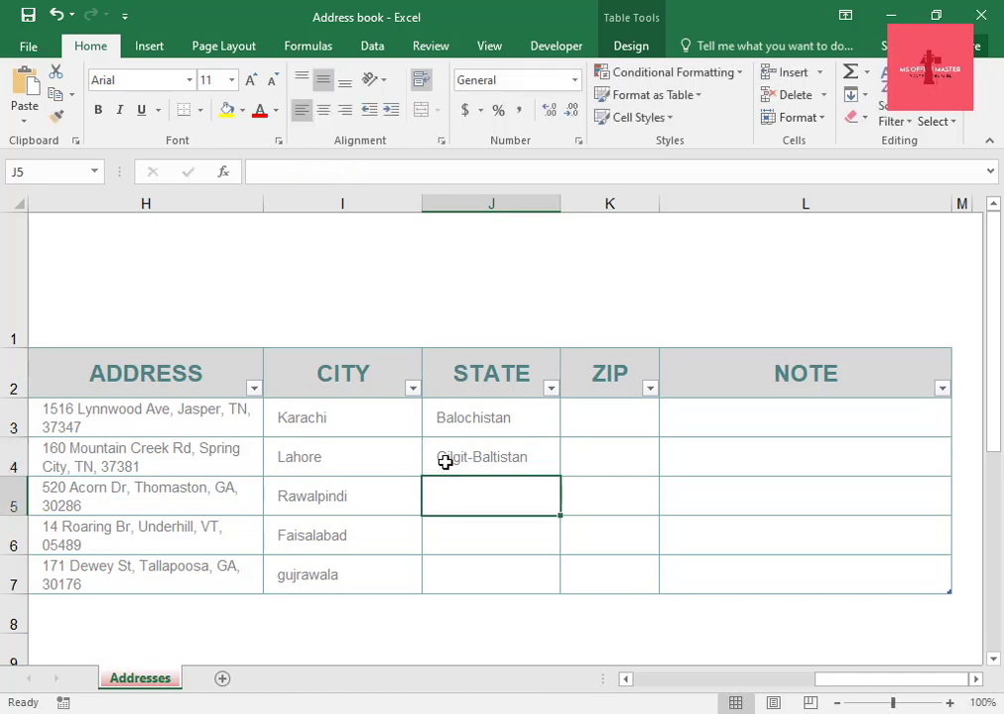
Enter Islamabad as the third contact's state in the STATE column.
{"action": "type", "text": "Isla"}
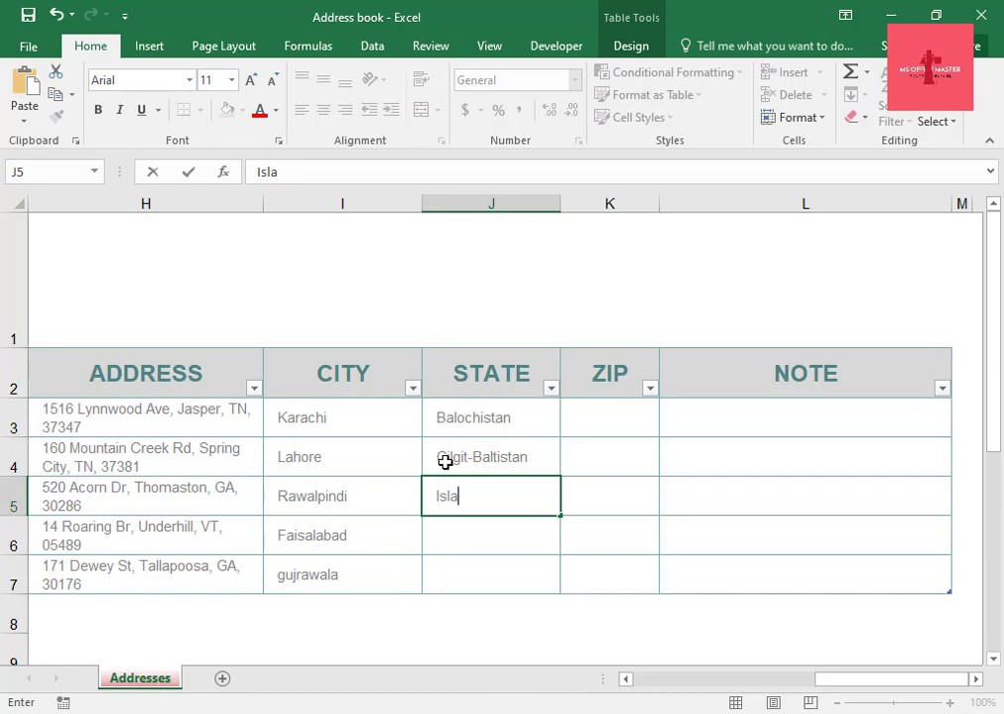
{"action": "type", "text": "mabad"}
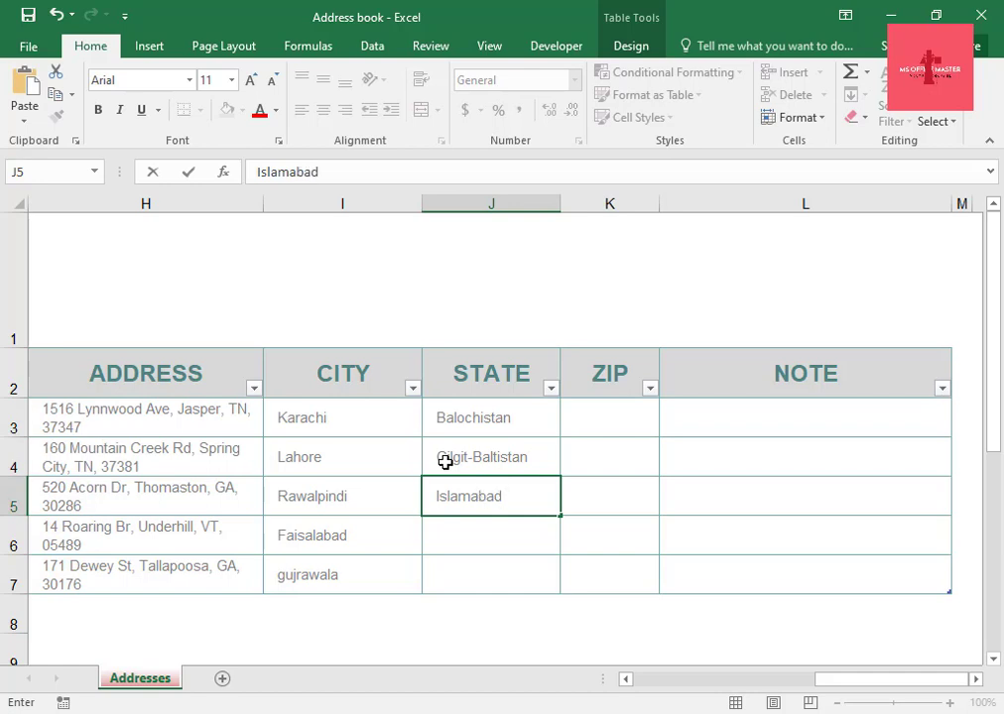
{"action": "key", "text": "Return"}
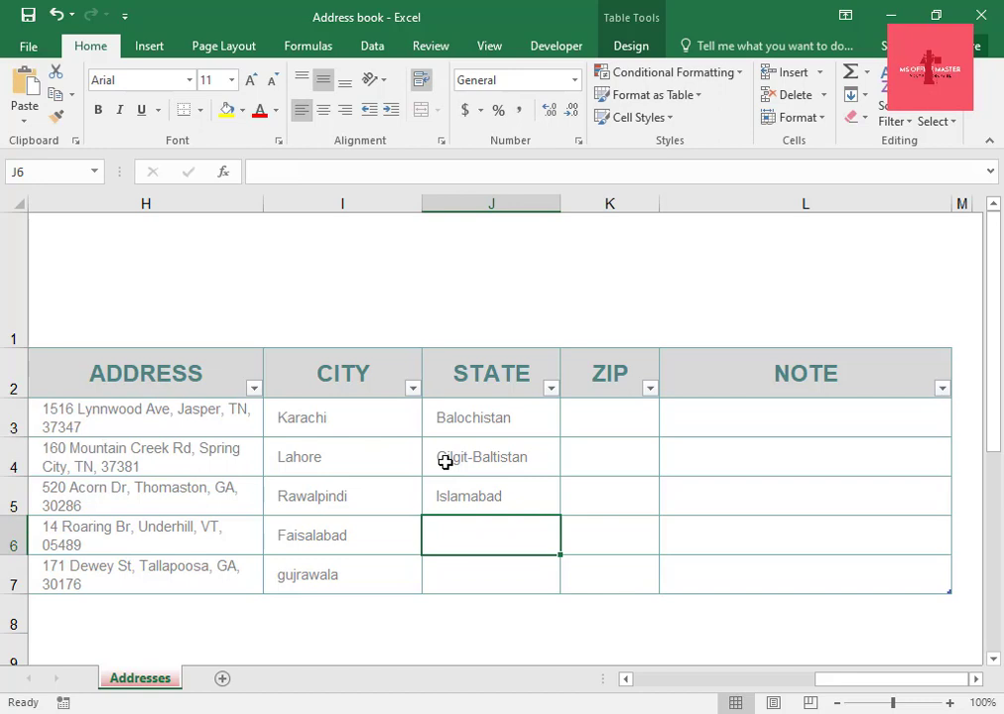
Enter Khyber Pakhtunkhwa and Punjab as the fourth and fifth contacts' states in the STATE column.
{"action": "type", "text": "K"}
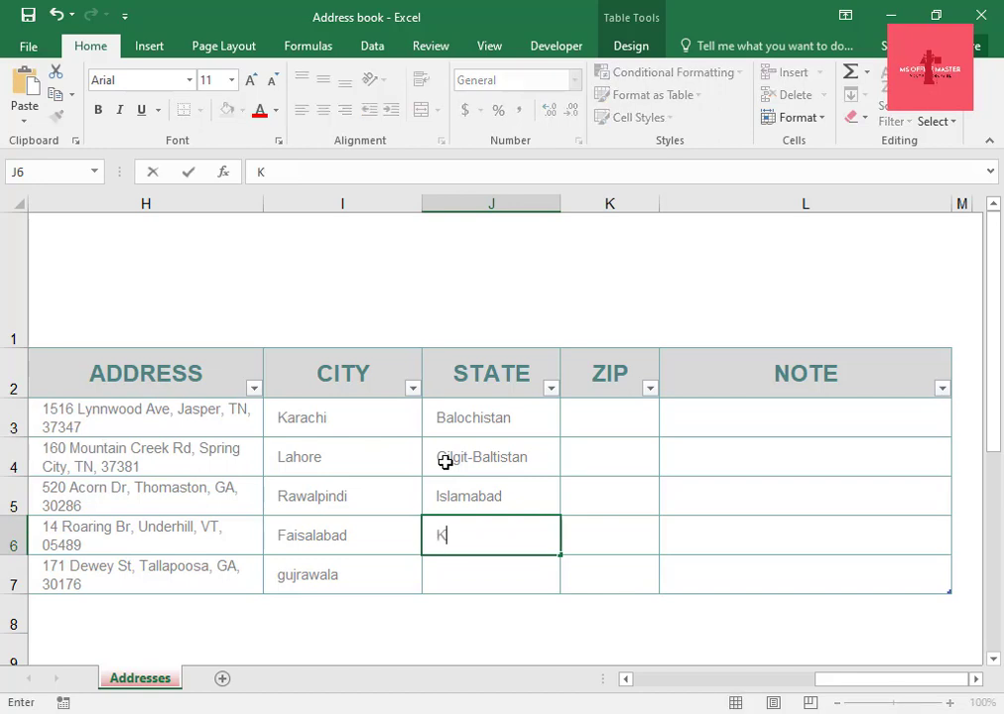
{"action": "type", "text": "hyber Pakhtunkh"}
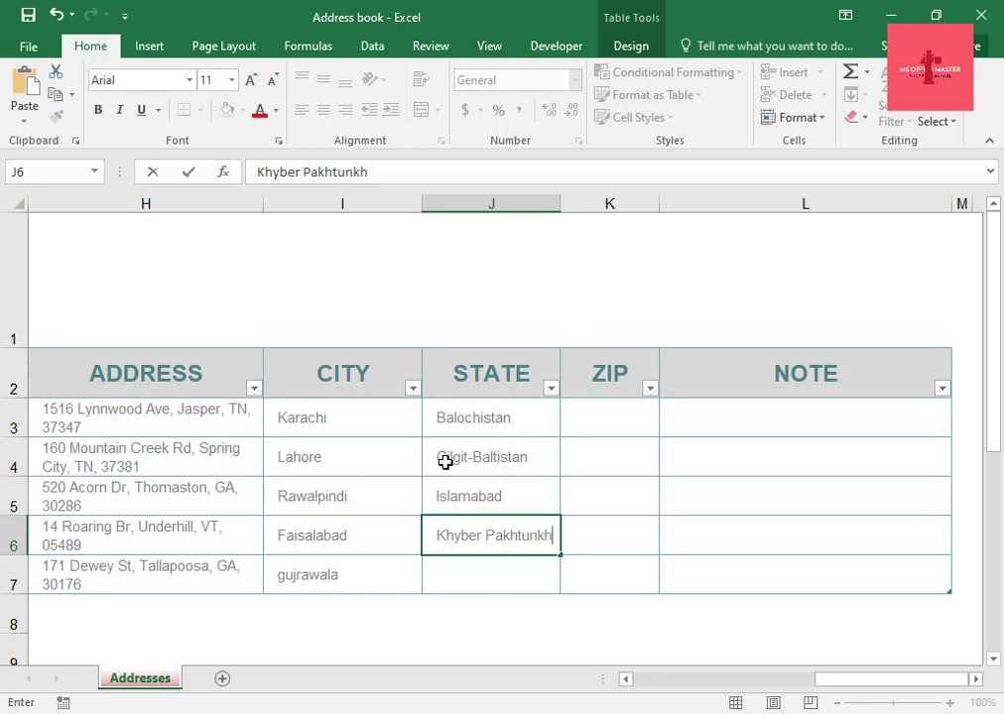
{"action": "type", "text": "wa"}
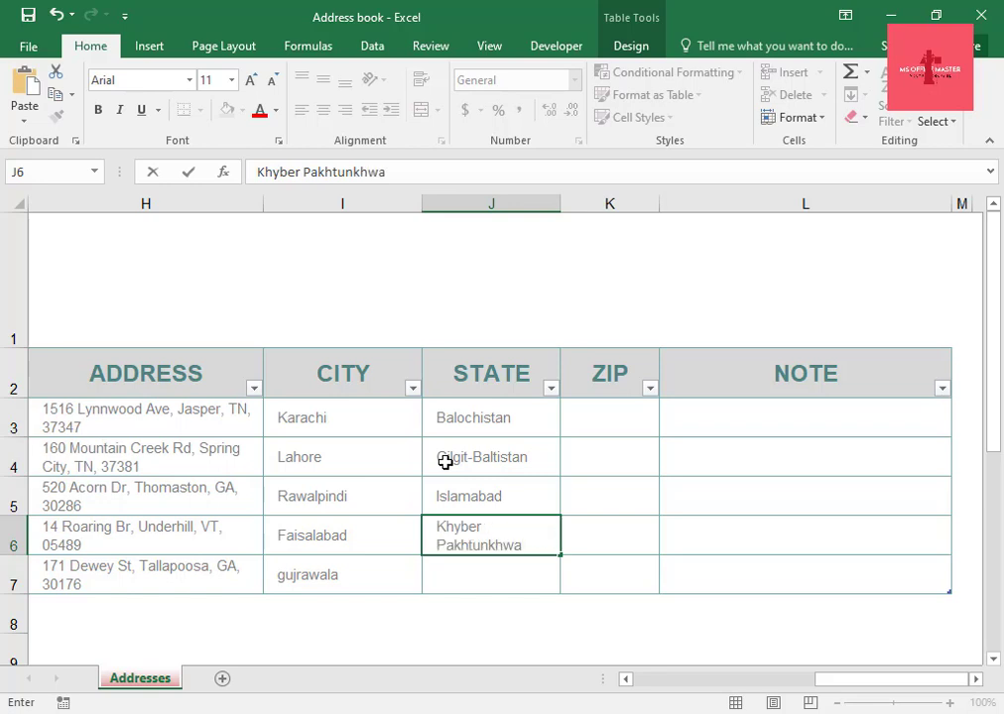
{"action": "key", "text": "Return"}
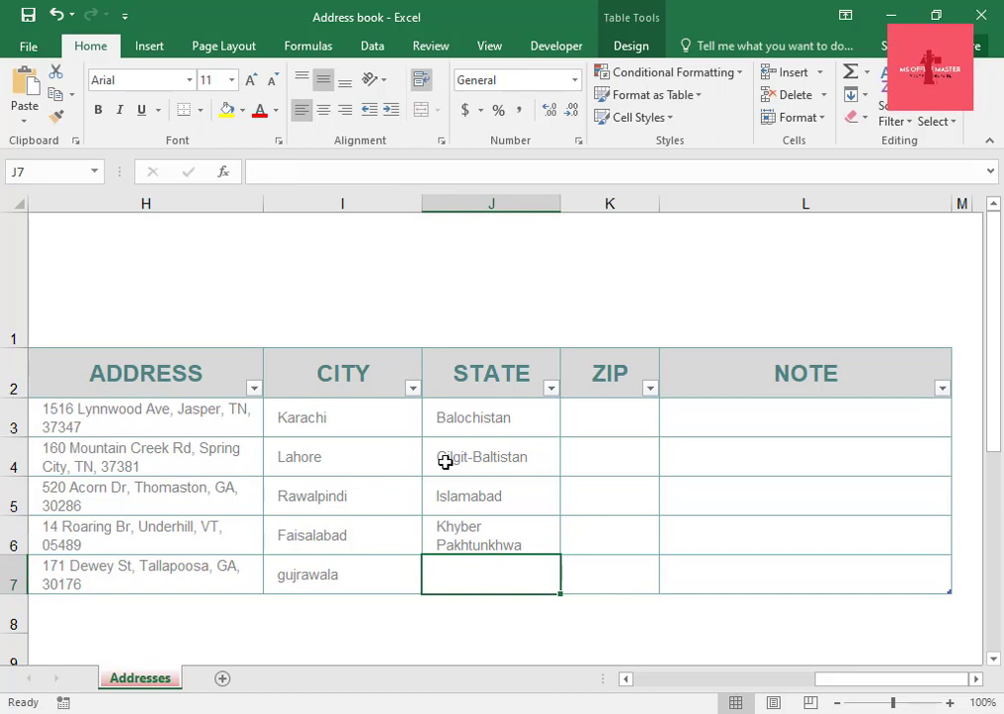
{"action": "type", "text": "P"}
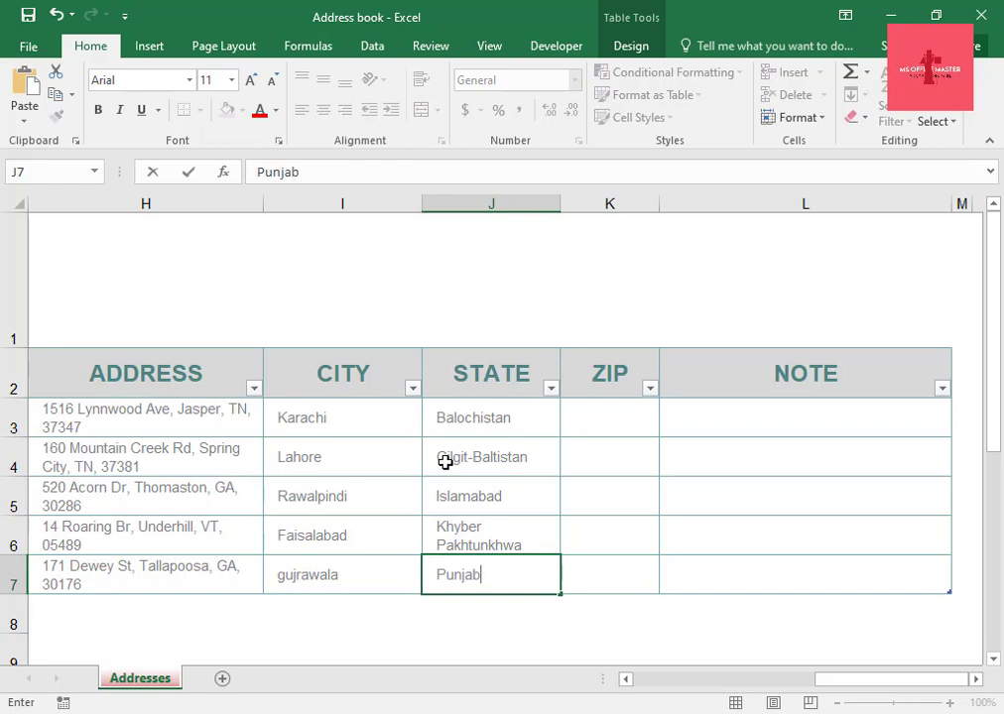
{"action": "type", "text": "unjab"}
{"action": "left_click", "coordinate": [605, 385]}
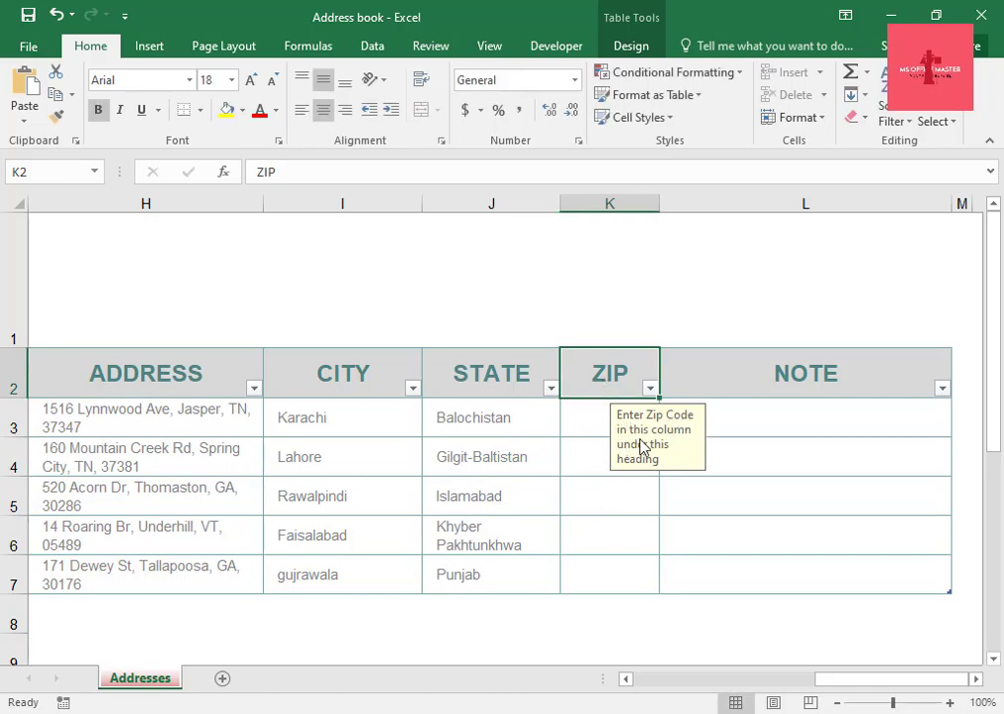
Enter ZIP codes 90345 and 89012 for the first two contacts in the ZIP column.
{"action": "left_click", "coordinate": [584, 423]}
{"action": "type", "text": "90345"}
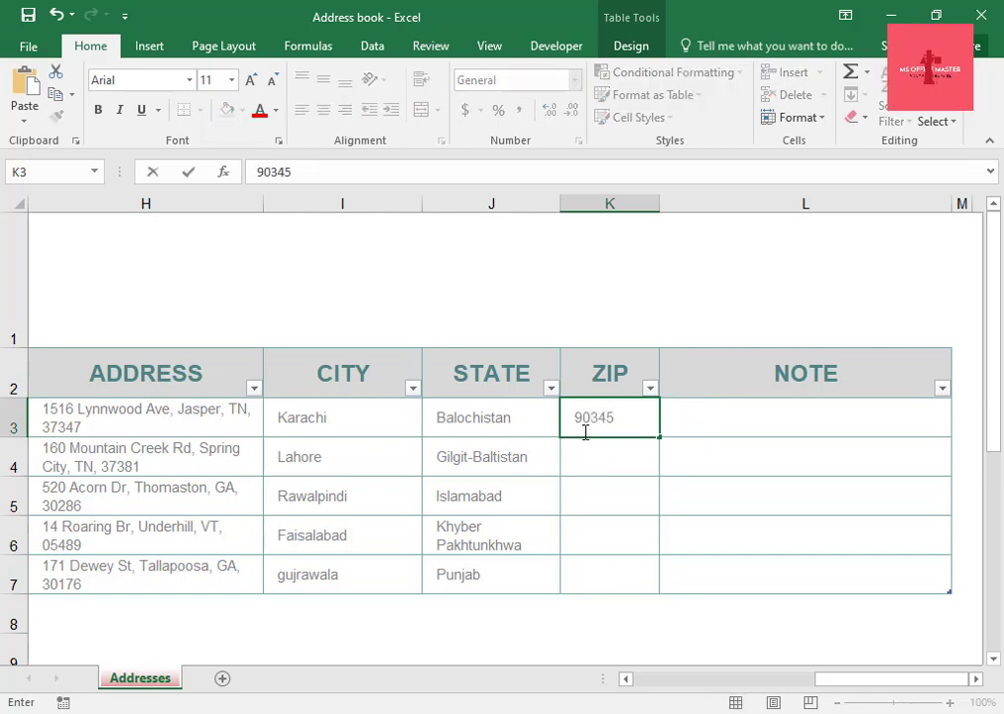
{"action": "left_click", "coordinate": [596, 464]}
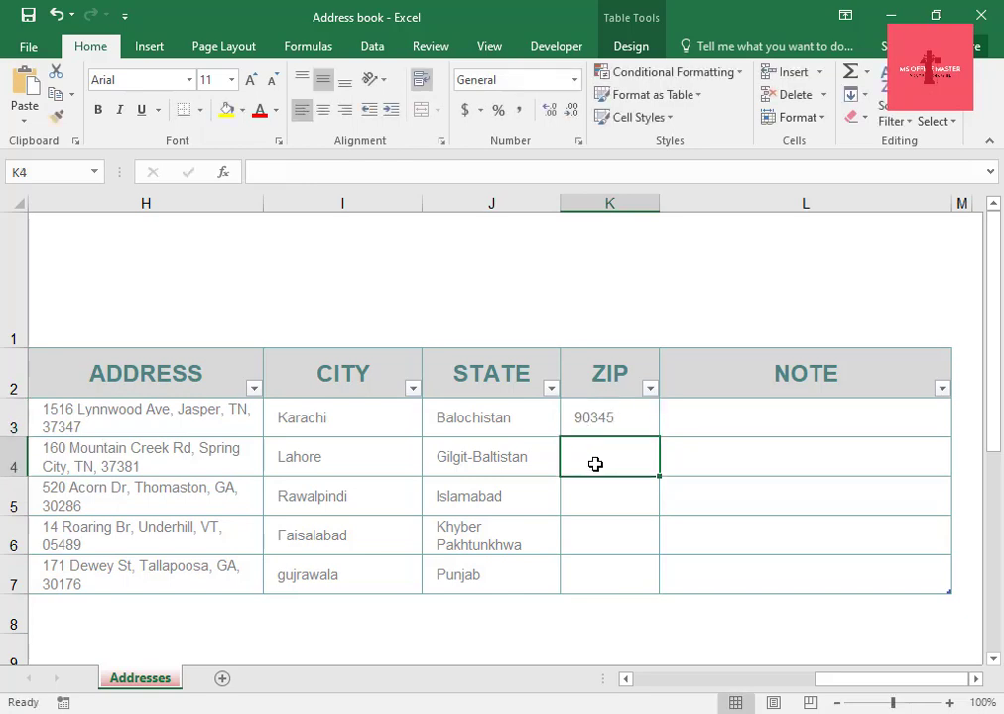
{"action": "type", "text": "8"}
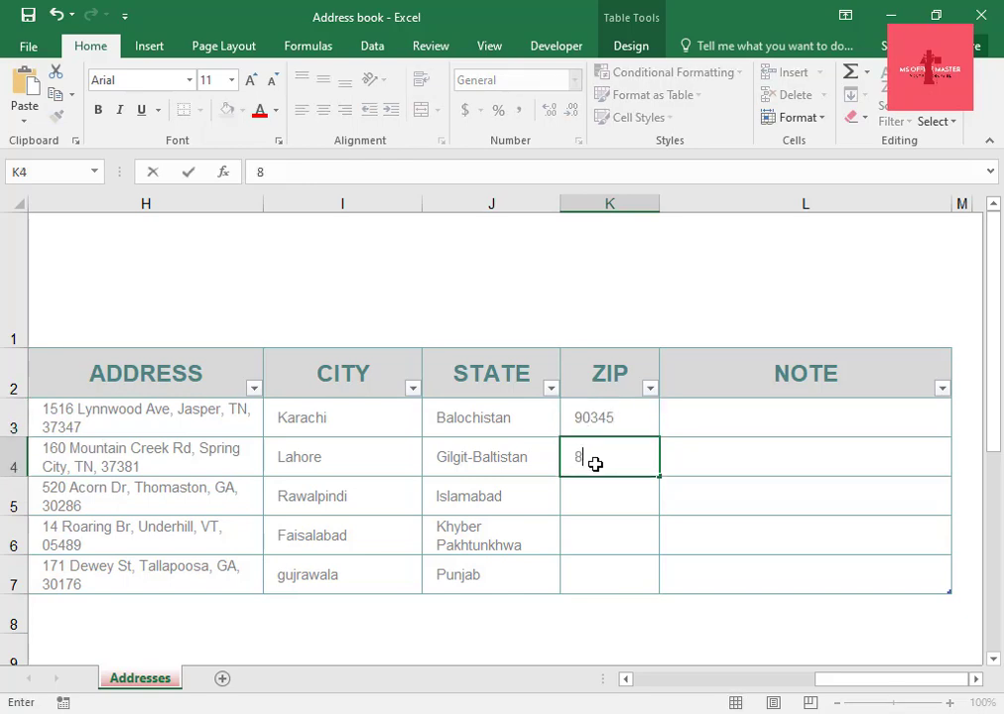
{"action": "type", "text": "9012"}
{"action": "key", "text": "Return"}
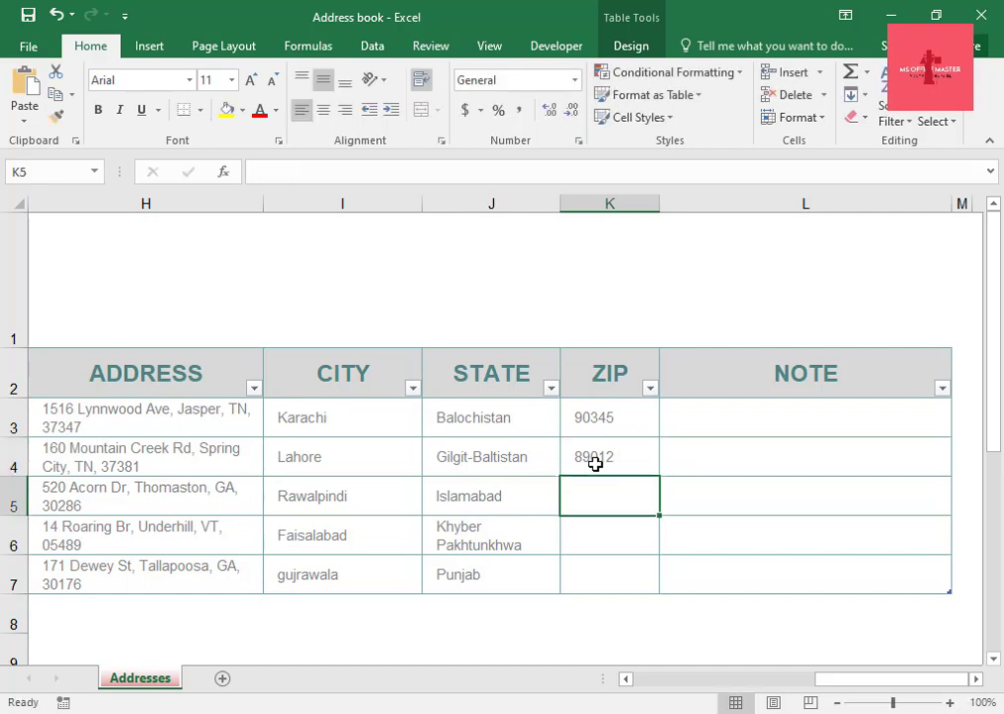
Enter ZIP codes 23456, 98745 and 93254 for the remaining three contacts in the ZIP column.
{"action": "type", "text": "234"}
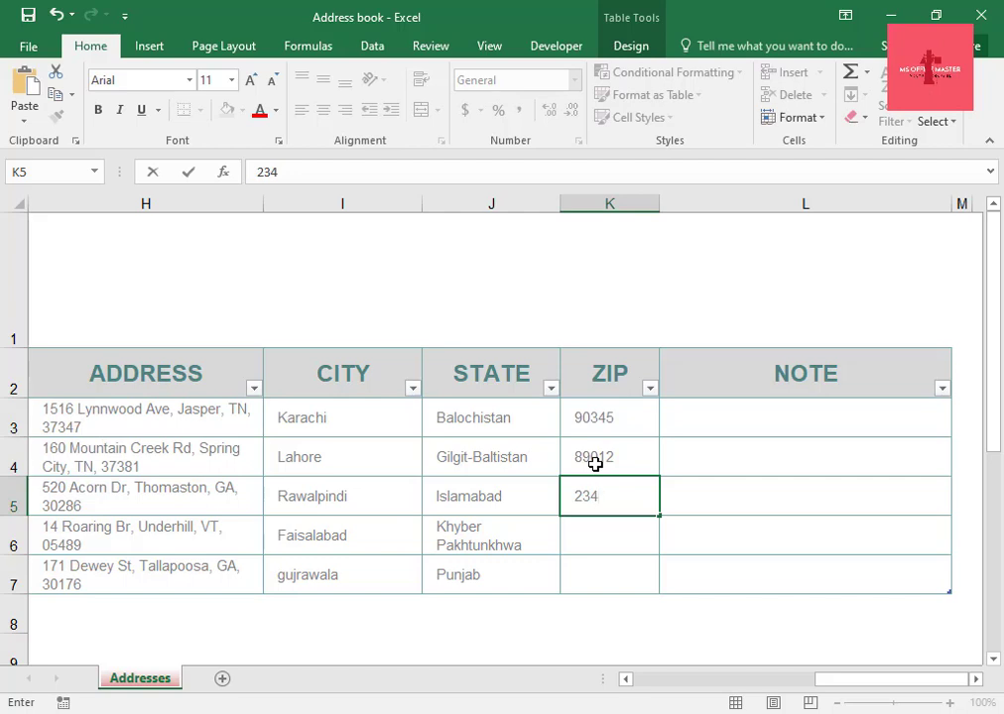
{"action": "type", "text": "56"}
{"action": "key", "text": "Return"}
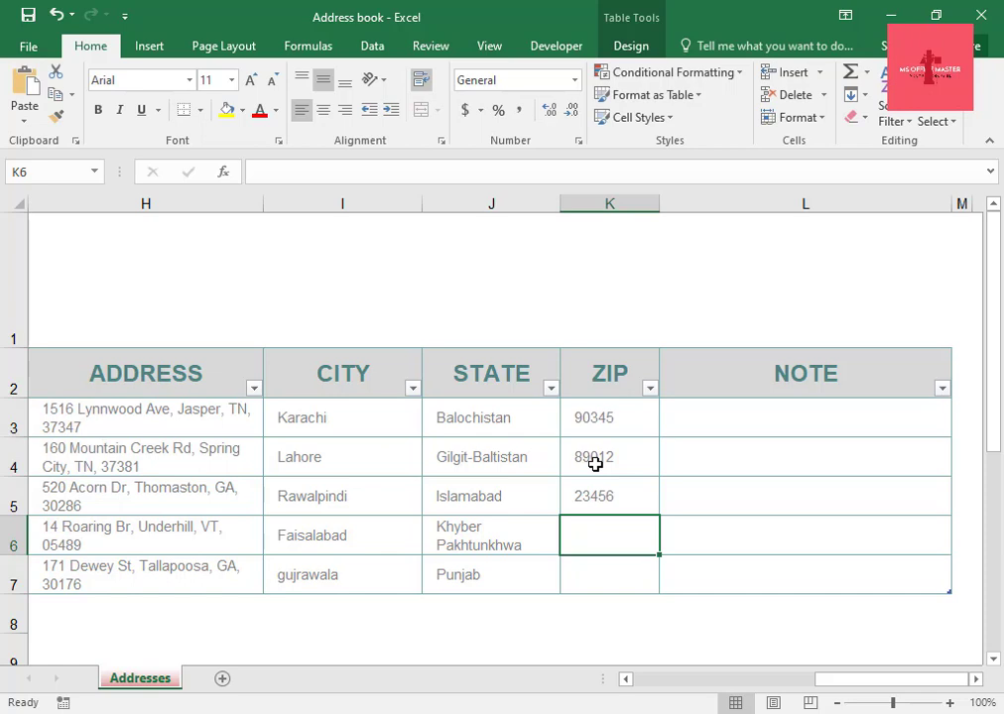
{"action": "type", "text": "9874"}
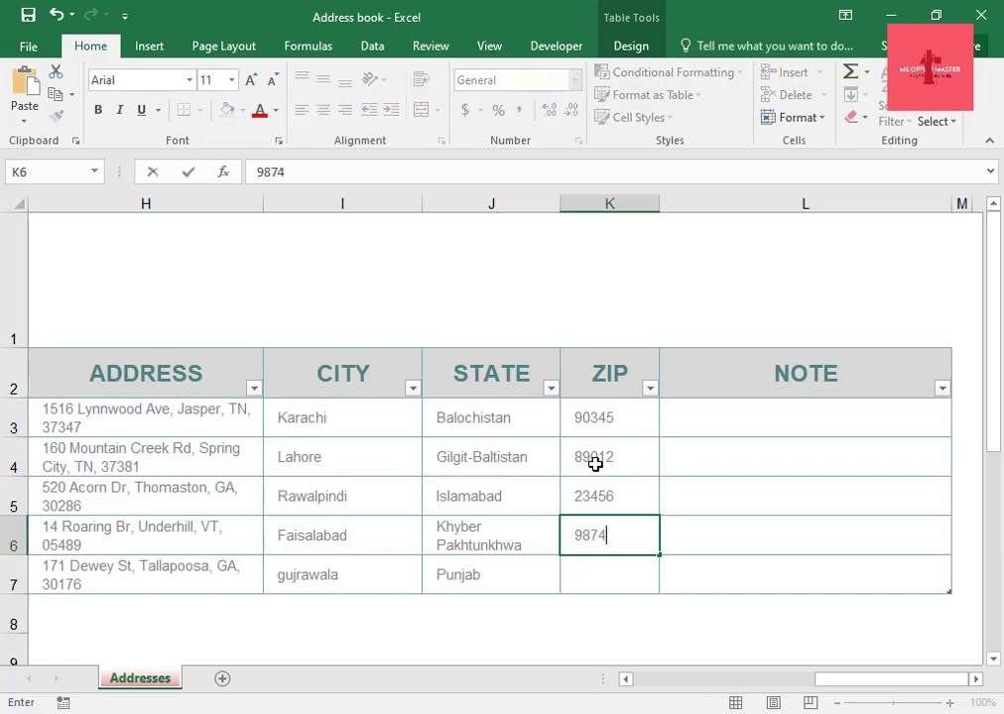
{"action": "type", "text": "5"}
{"action": "key", "text": "Return"}
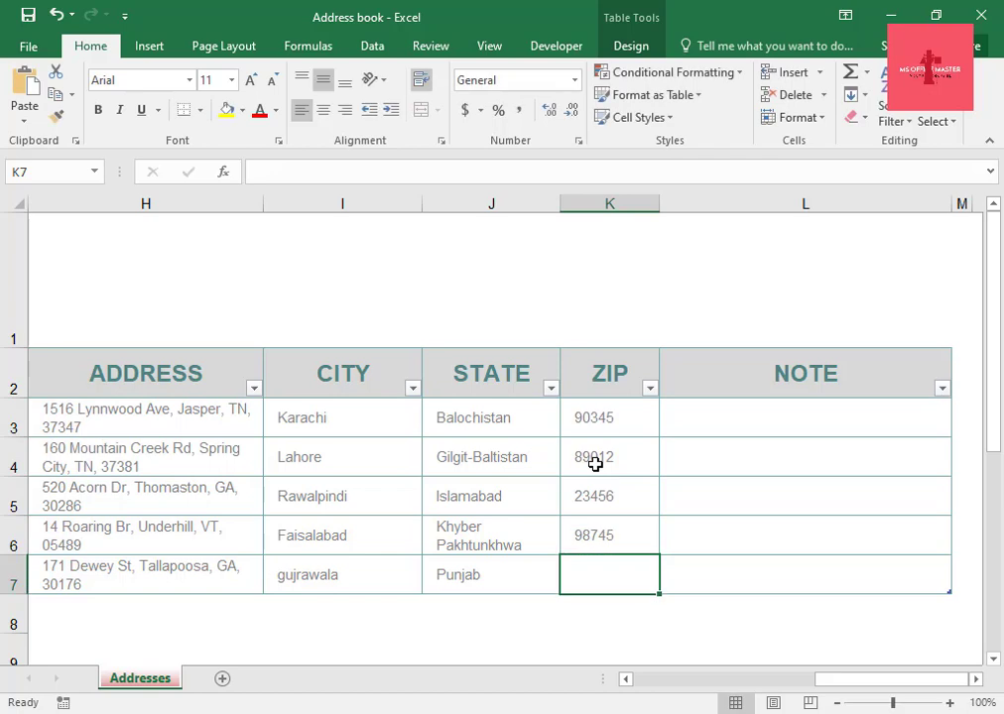
{"action": "type", "text": "93254"}
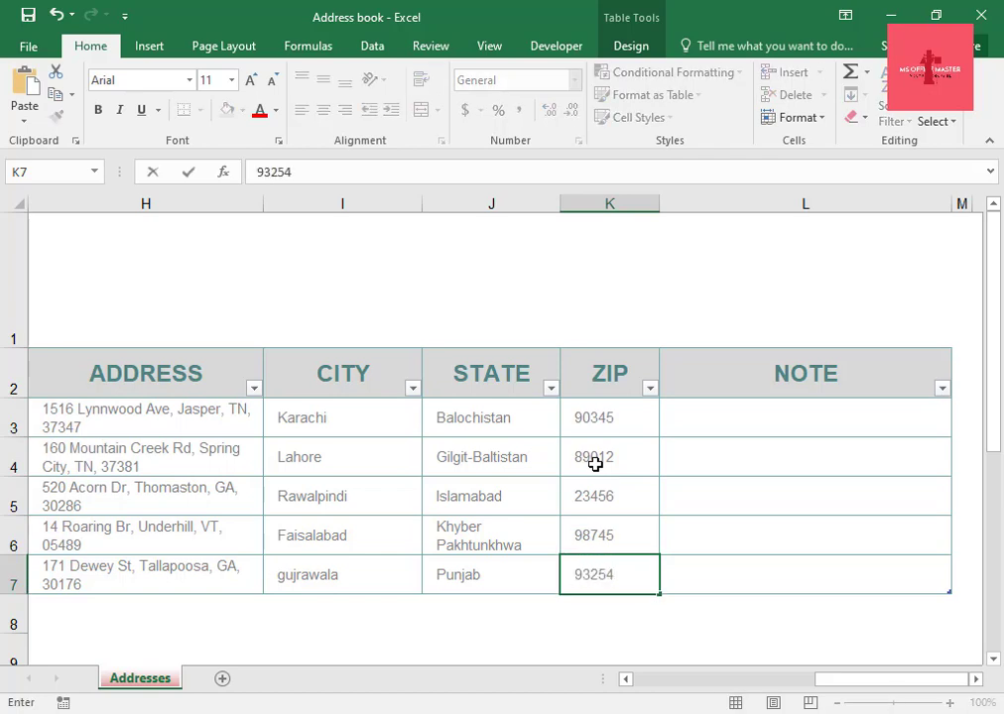
{"action": "left_click", "coordinate": [598, 383]}
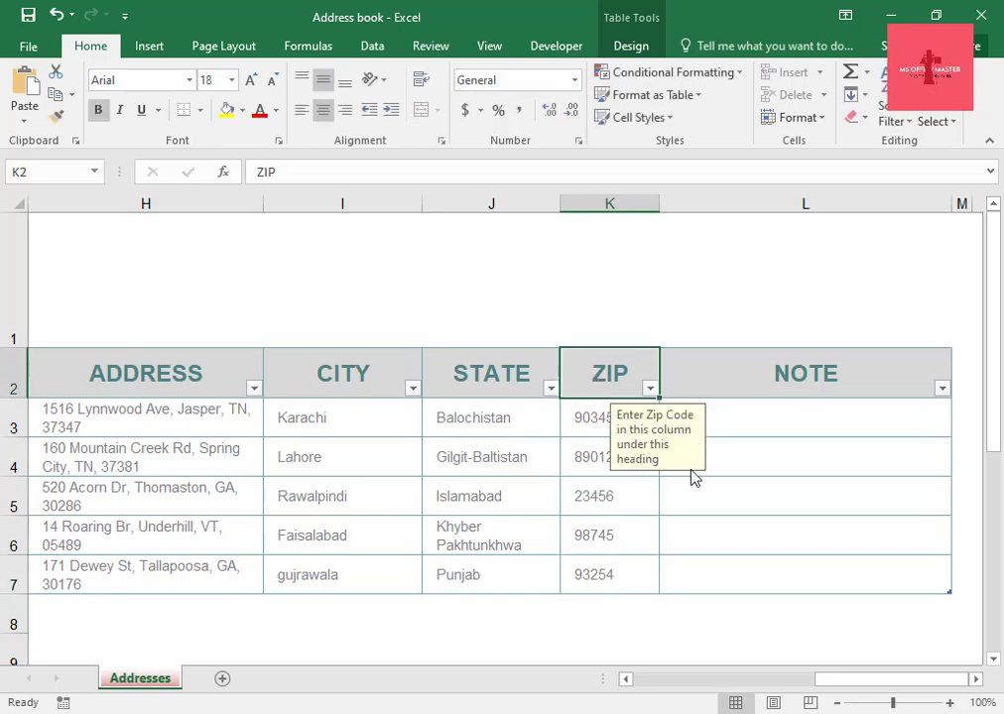
Copy the word relative from the notes text file in Notepad.
{"action": "left_click", "coordinate": [791, 405]}
{"action": "left_click", "coordinate": [790, 395]}
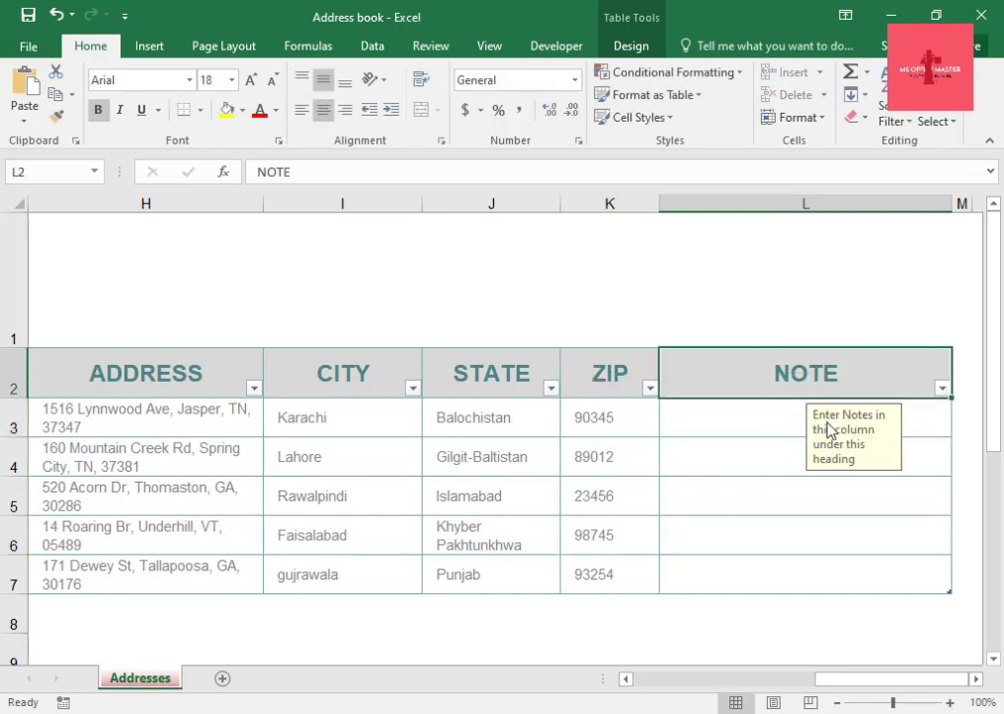
{"action": "left_click", "coordinate": [774, 713]}
{"action": "scroll", "coordinate": [417, 511], "scroll_direction": "up", "scroll_amount": 3}
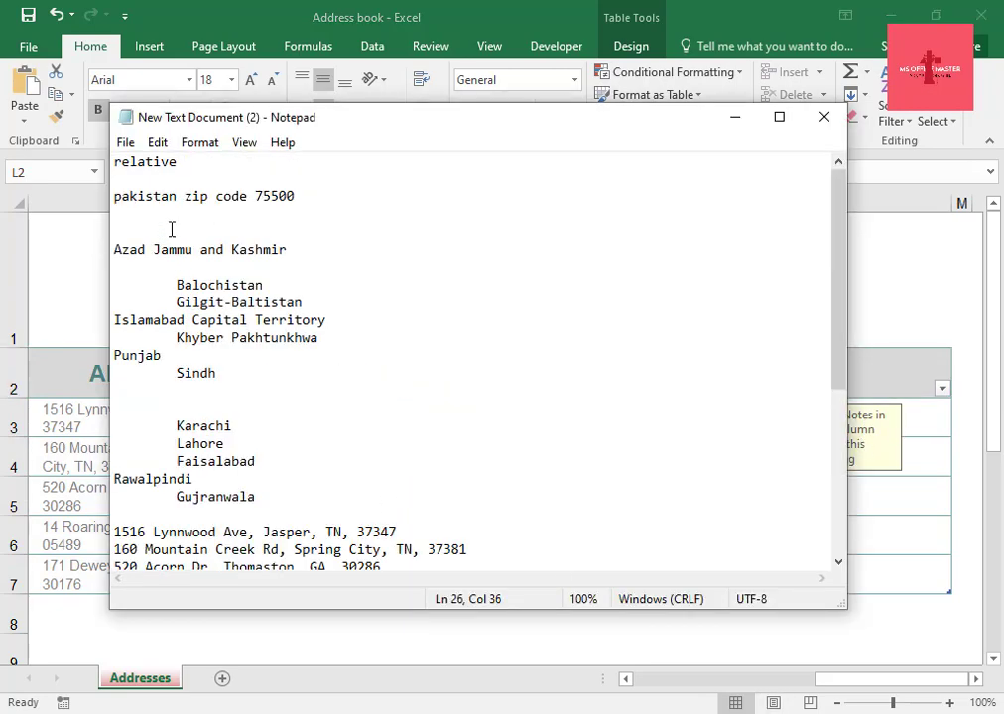
{"action": "left_click_drag", "start_coordinate": [115, 166], "coordinate": [180, 173]}
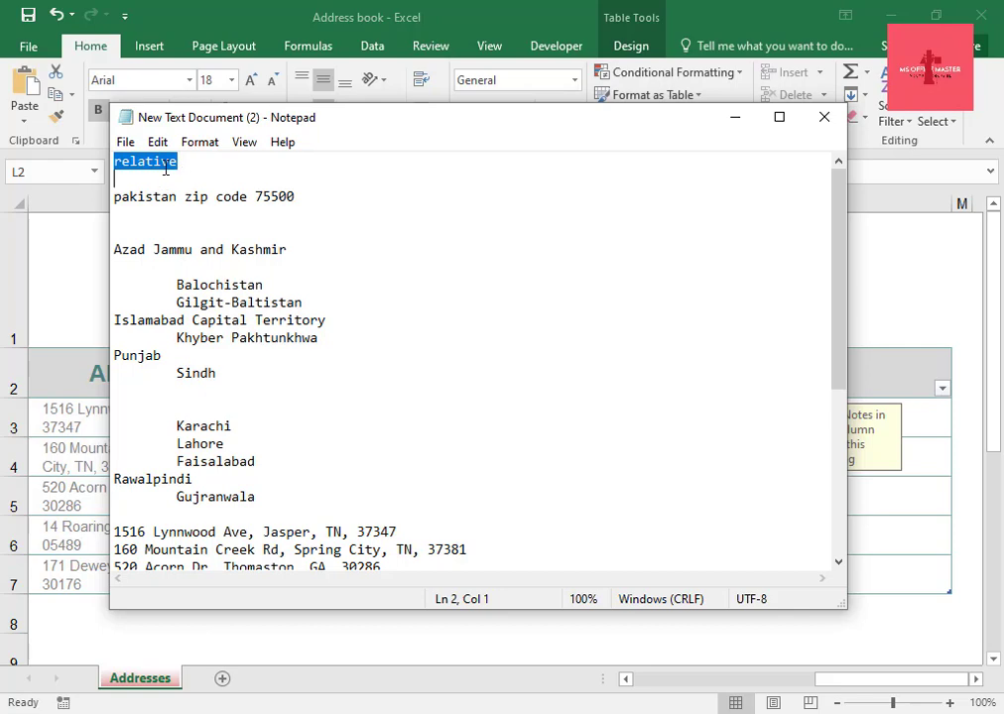
{"action": "right_click", "coordinate": [165, 169]}
{"action": "left_click", "coordinate": [199, 229]}
{"action": "left_click", "coordinate": [735, 117]}
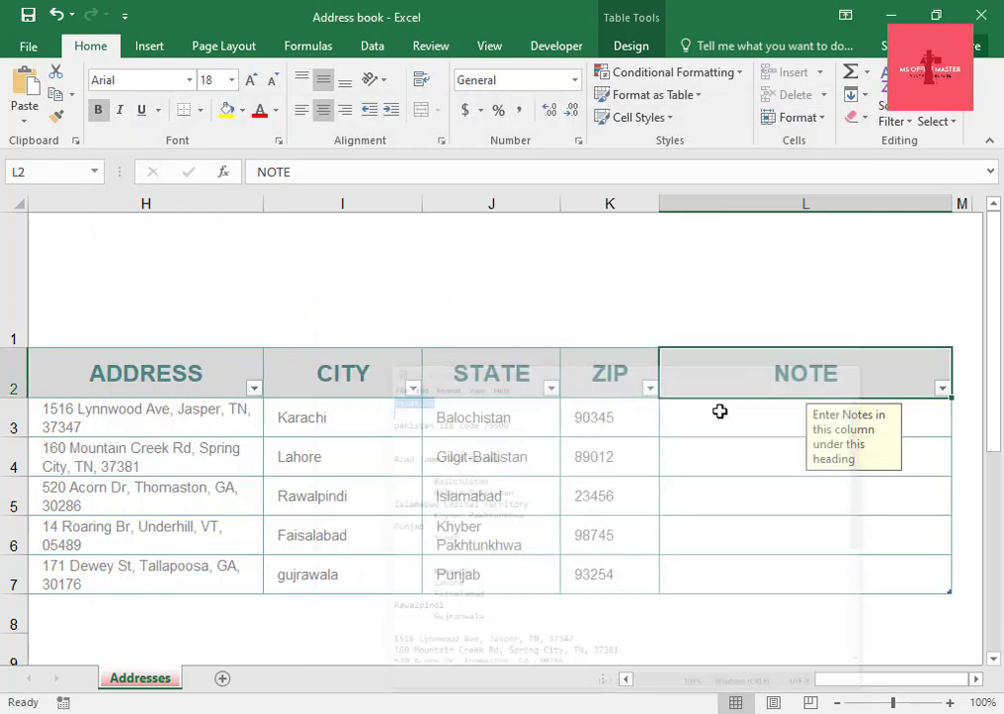
Paste relative into the NOTE cells of the first, fifth and third contacts.
{"action": "left_click", "coordinate": [746, 421]}
{"action": "right_click", "coordinate": [748, 433]}
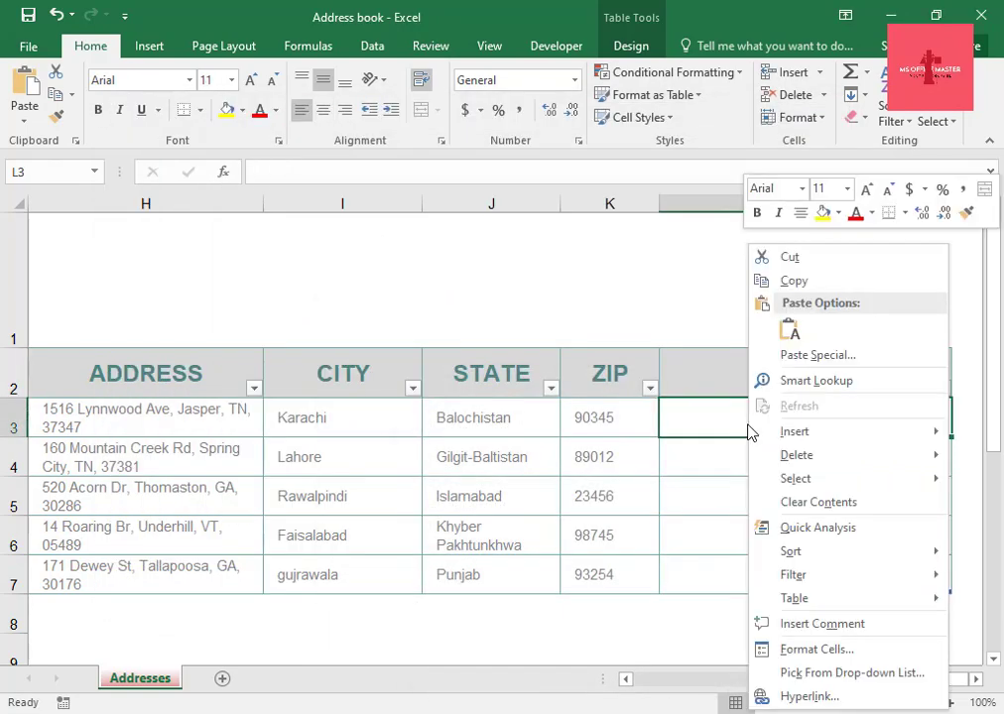
{"action": "left_click", "coordinate": [794, 330]}
{"action": "left_click", "coordinate": [703, 571]}
{"action": "right_click", "coordinate": [702, 571]}
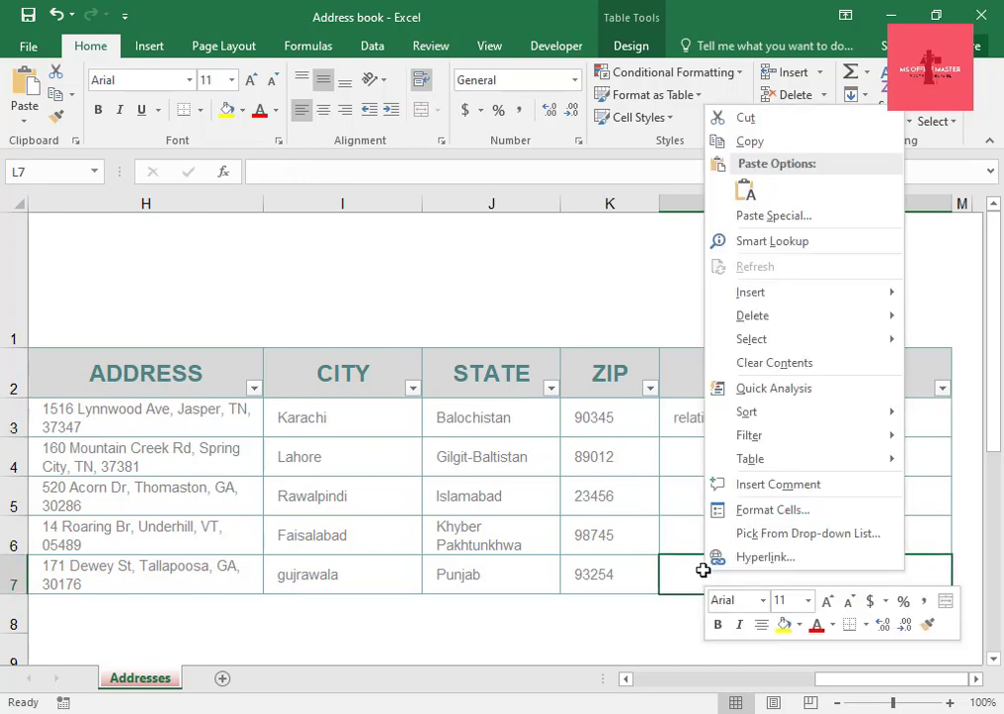
{"action": "left_click", "coordinate": [745, 191]}
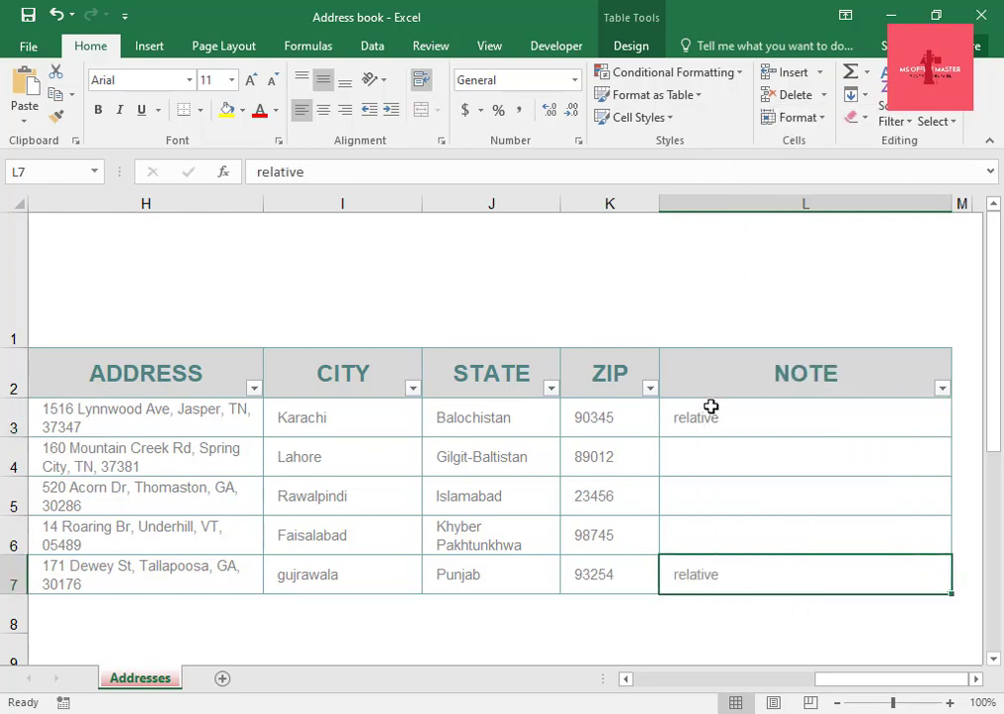
{"action": "left_click", "coordinate": [701, 487]}
{"action": "right_click", "coordinate": [702, 486]}
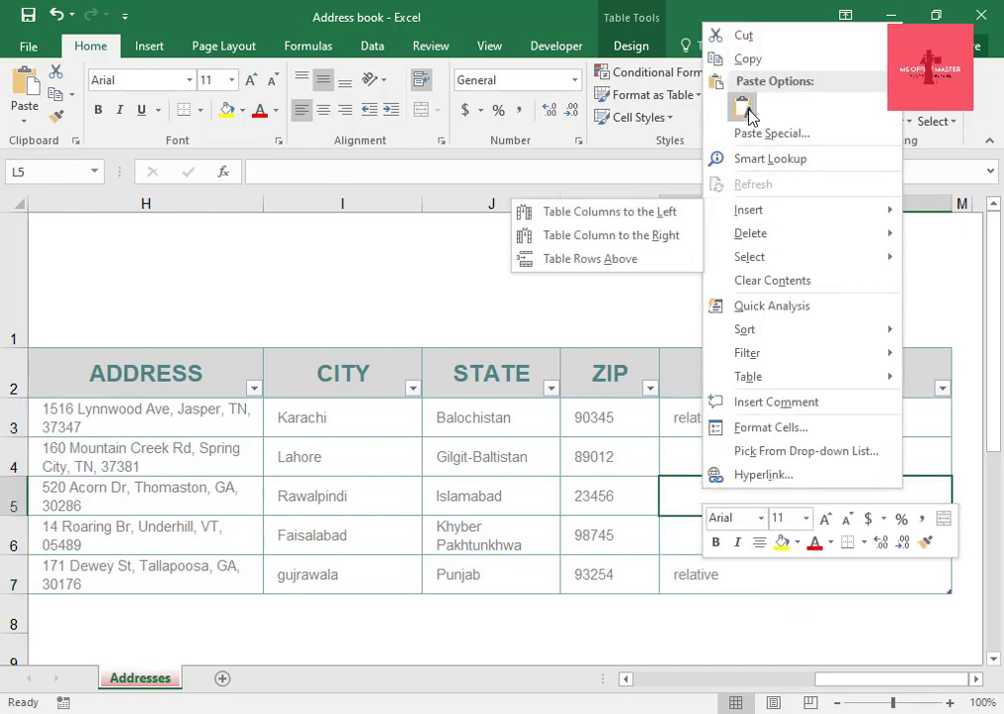
{"action": "left_click", "coordinate": [745, 110]}
Enter Friend as the second contact's note, copy it and paste it into the fourth contact's note.
{"action": "left_click", "coordinate": [695, 457]}
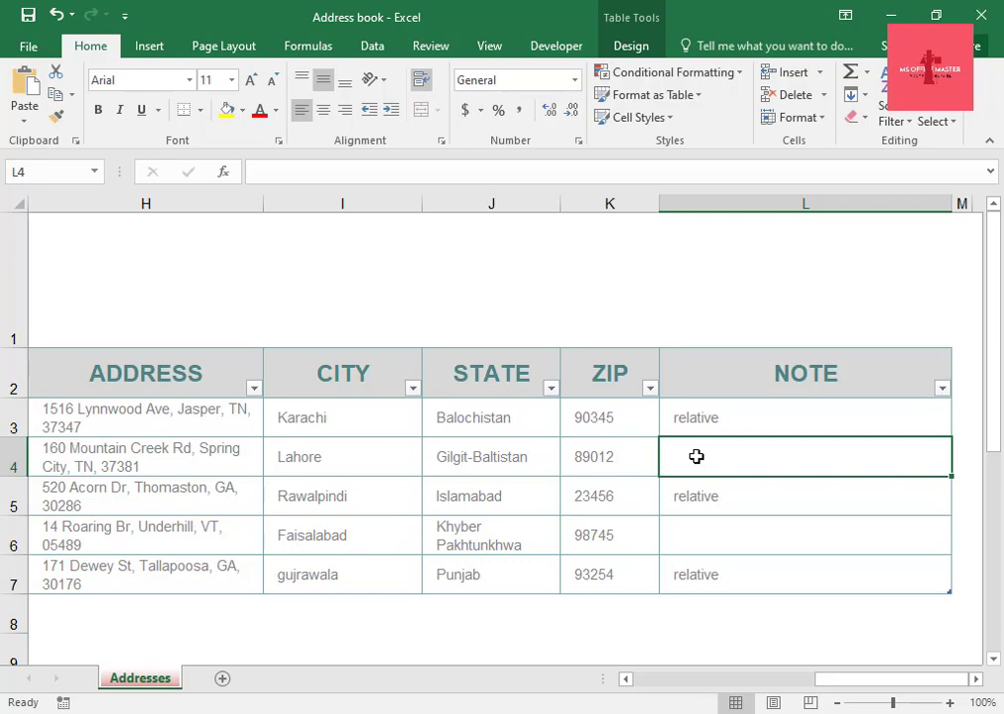
{"action": "type", "text": "Friend"}
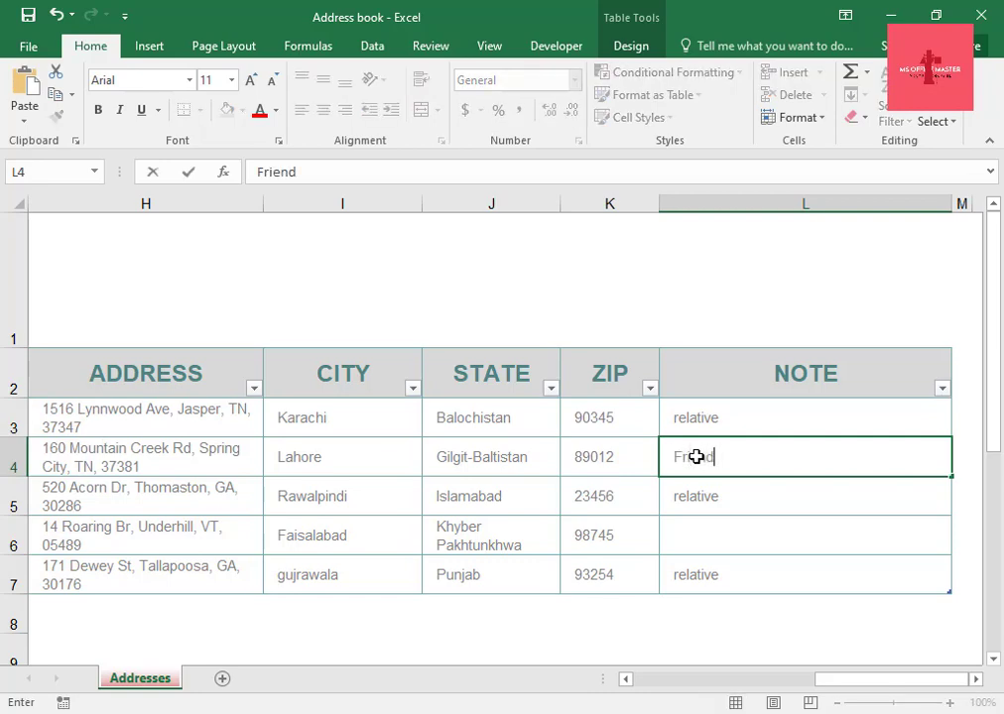
{"action": "left_click_drag", "start_coordinate": [733, 460], "coordinate": [672, 458]}
{"action": "right_click", "coordinate": [684, 457]}
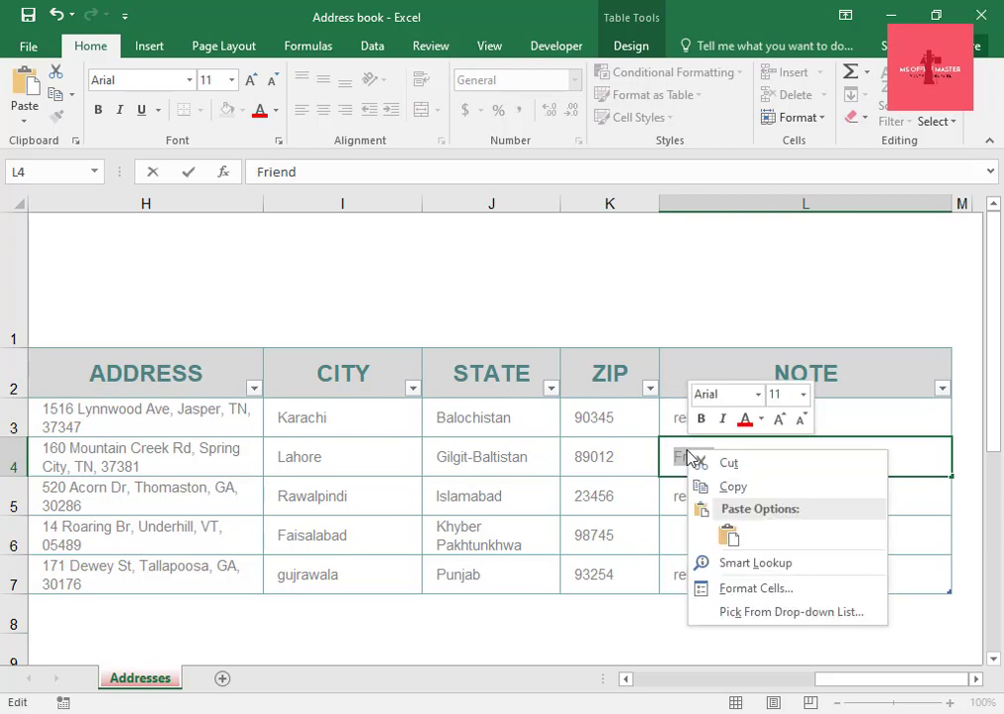
{"action": "left_click", "coordinate": [738, 488]}
{"action": "key", "text": "Return"}
{"action": "right_click", "coordinate": [705, 540]}
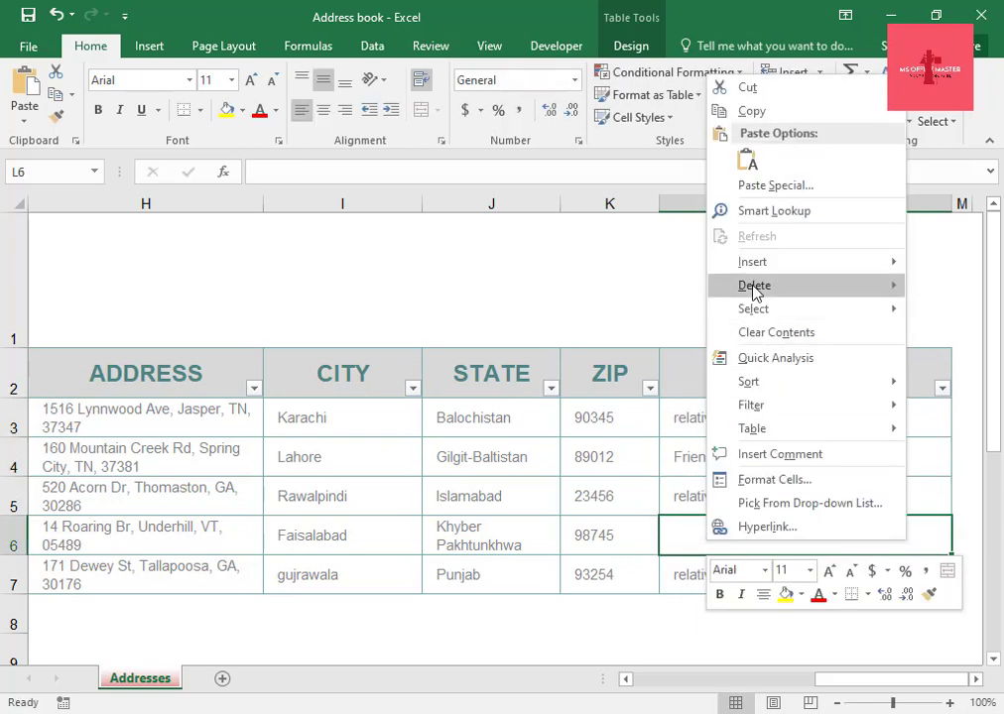
{"action": "left_click", "coordinate": [746, 159]}
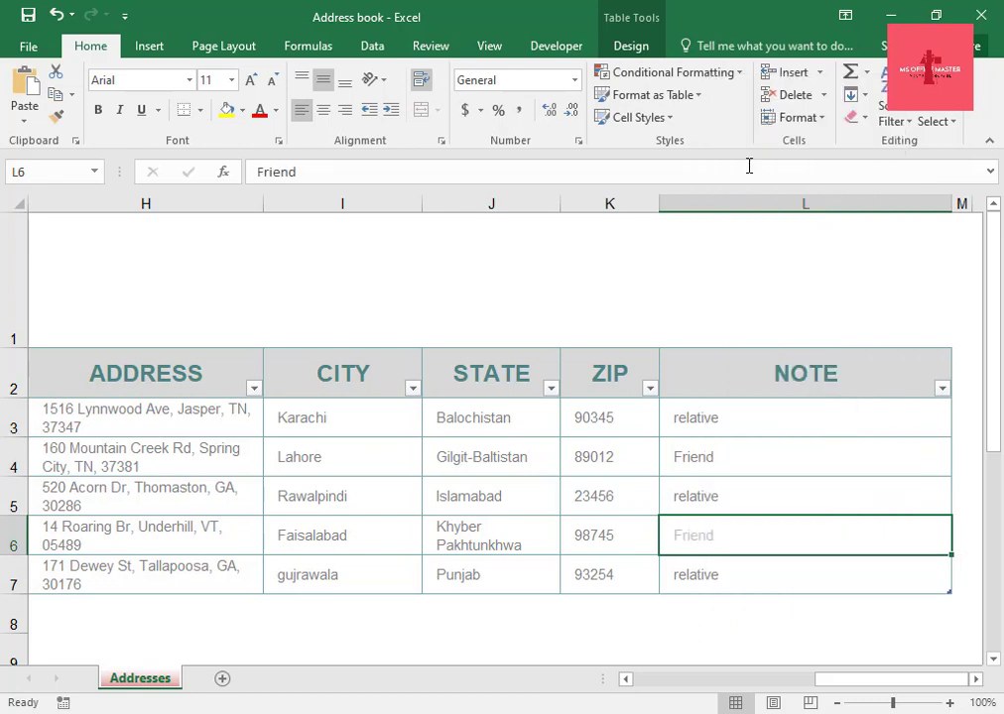
Capitalize relative to Relative in the first, third and fifth contacts' notes.
{"action": "double_click", "coordinate": [679, 417]}
{"action": "key", "text": "BackSpace"}
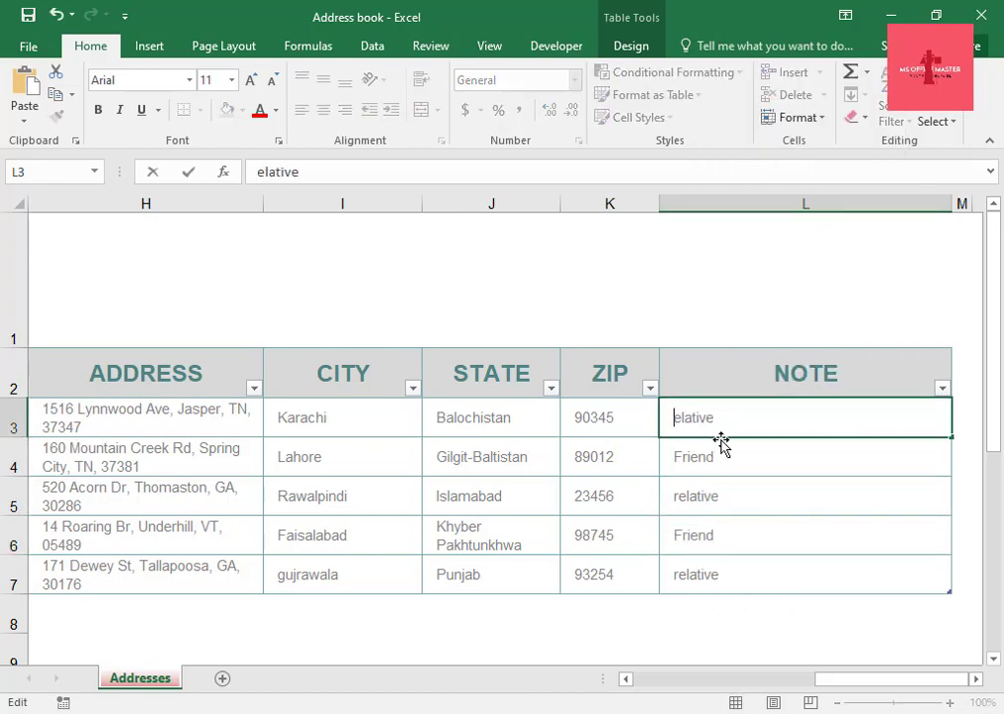
{"action": "type", "text": "R"}
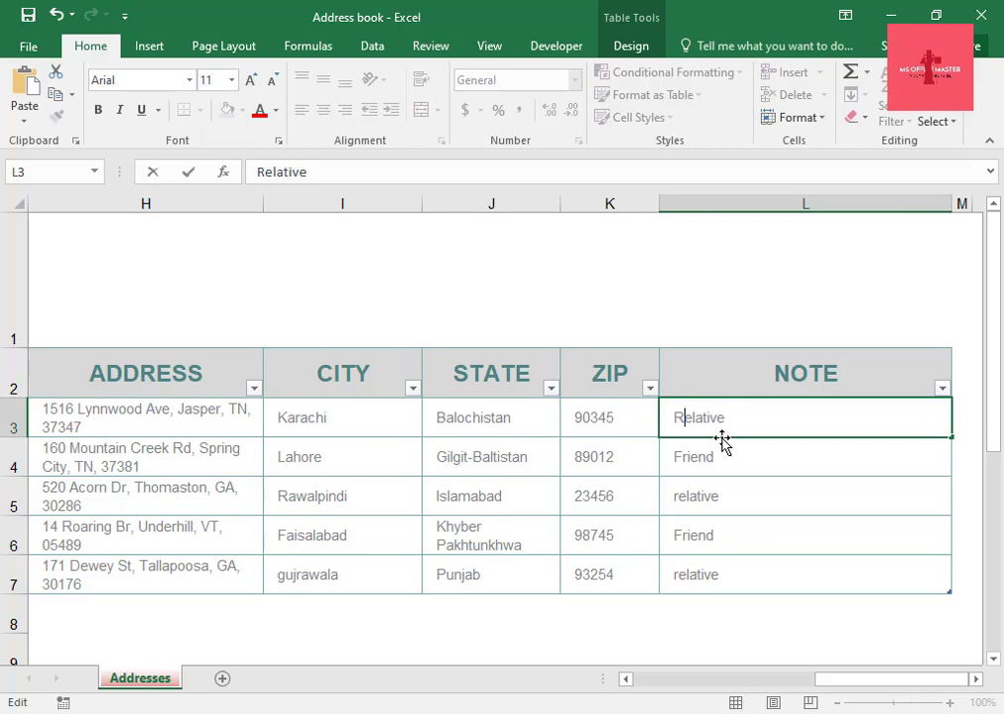
{"action": "double_click", "coordinate": [679, 496]}
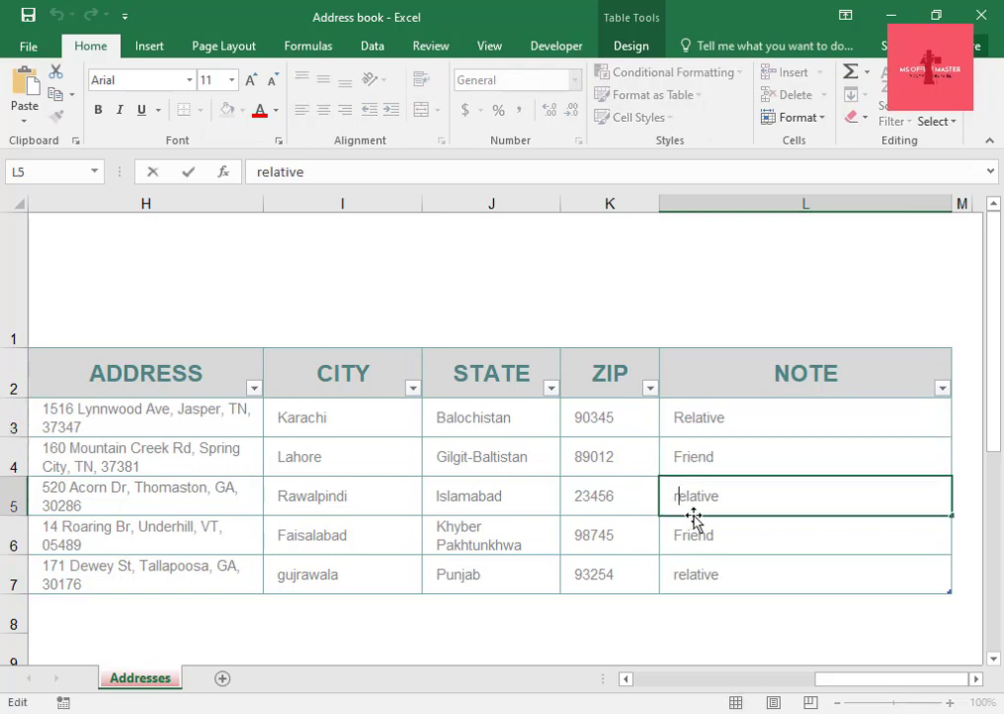
{"action": "key", "text": "BackSpace"}
{"action": "type", "text": "R"}
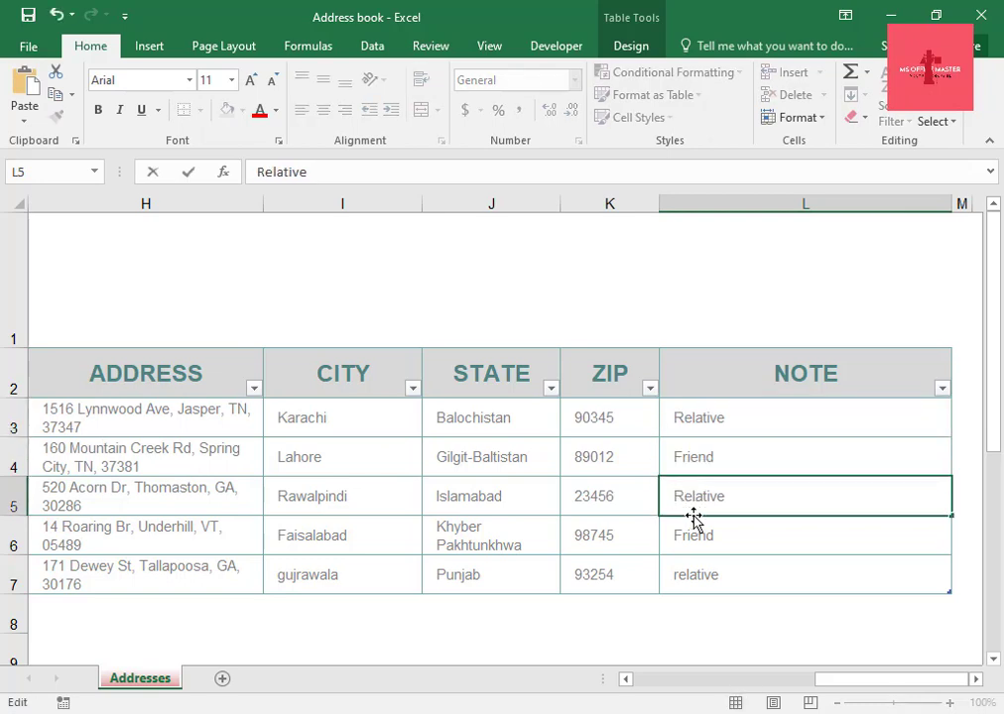
{"action": "double_click", "coordinate": [721, 581]}
{"action": "left_click", "coordinate": [679, 576]}
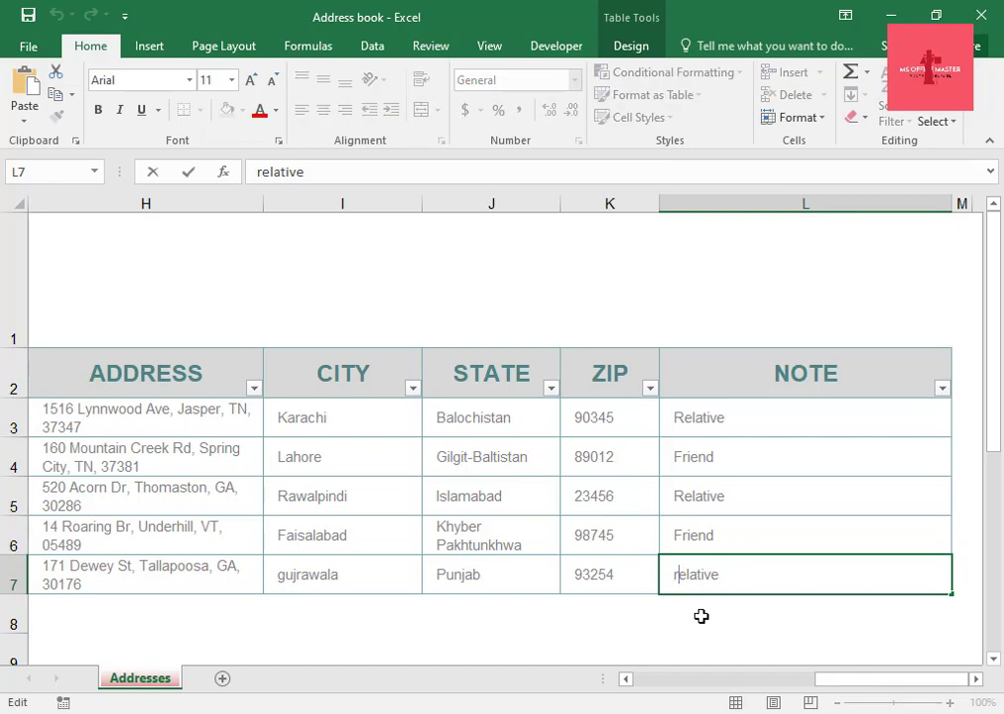
{"action": "key", "text": "BackSpace"}
{"action": "type", "text": "R"}
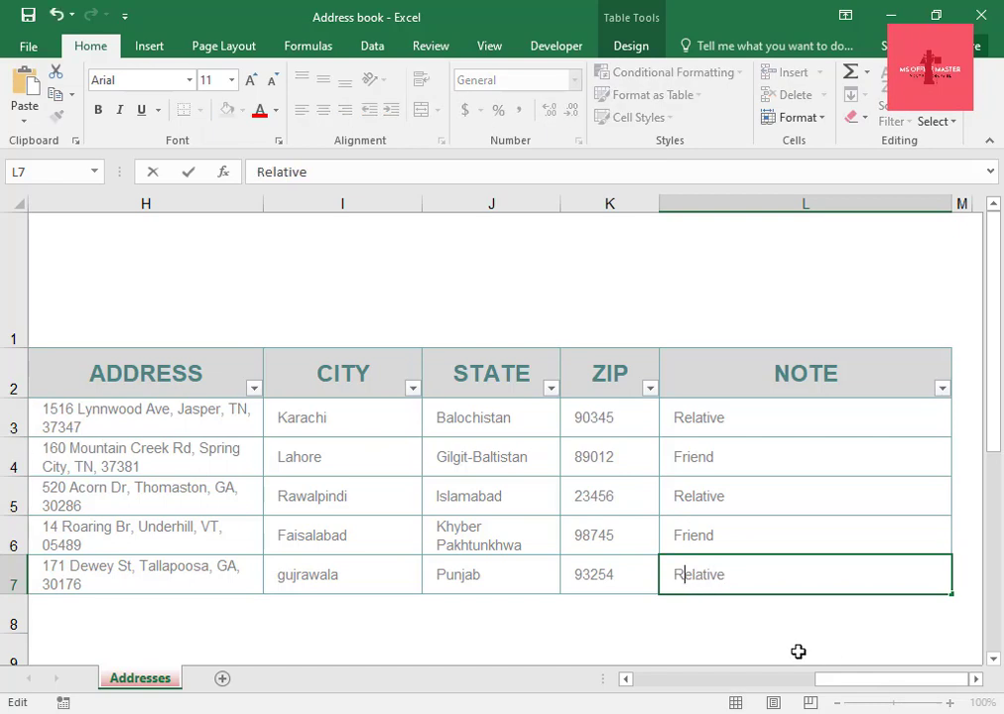
{"action": "left_click", "coordinate": [684, 655]}
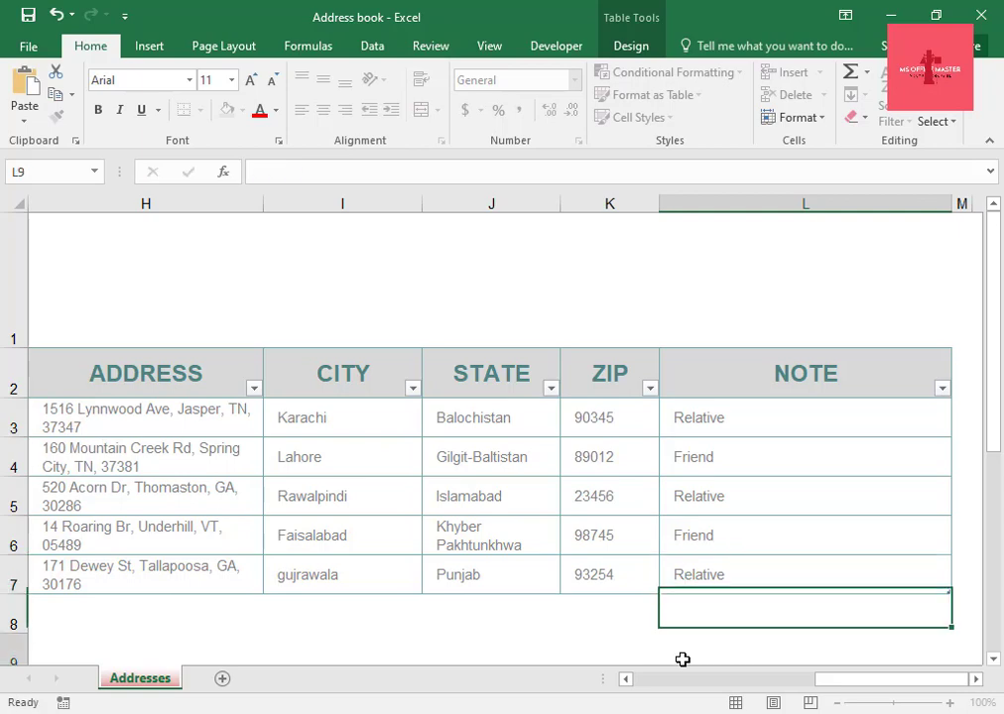
Center-align all contact data cells from NAME through NOTE in rows 3 to 7.
{"action": "left_click_drag", "start_coordinate": [824, 681], "coordinate": [662, 685]}
{"action": "scroll", "coordinate": [501, 650], "scroll_direction": "down", "scroll_amount": 1}
{"action": "left_click", "coordinate": [504, 638]}
{"action": "scroll", "coordinate": [504, 638], "scroll_direction": "up", "scroll_amount": 1}
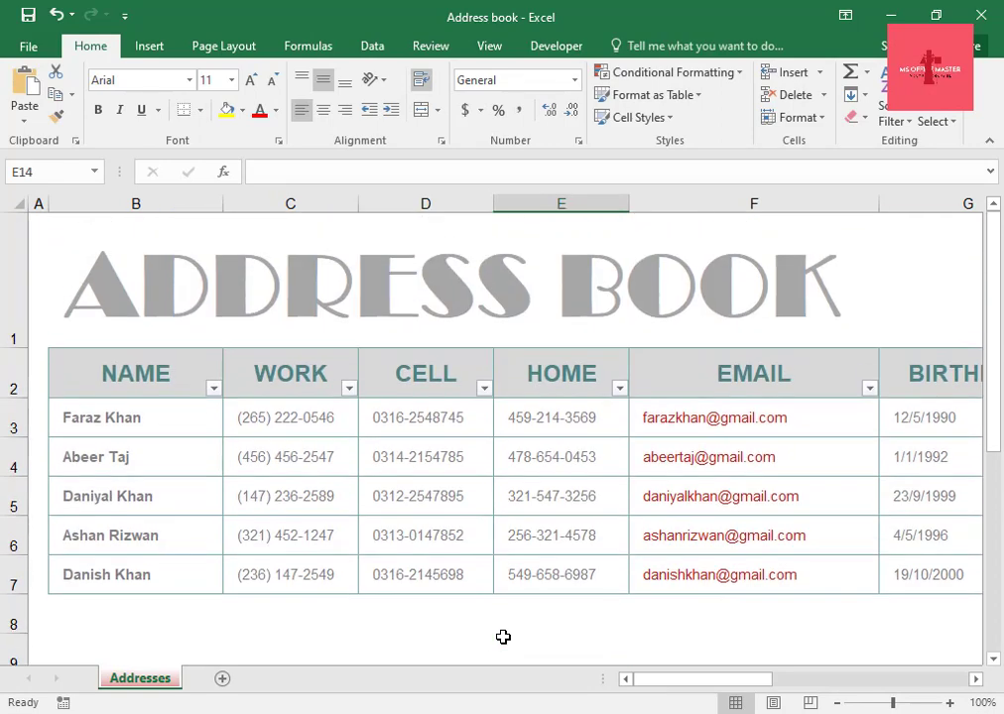
{"action": "left_click", "coordinate": [683, 420]}
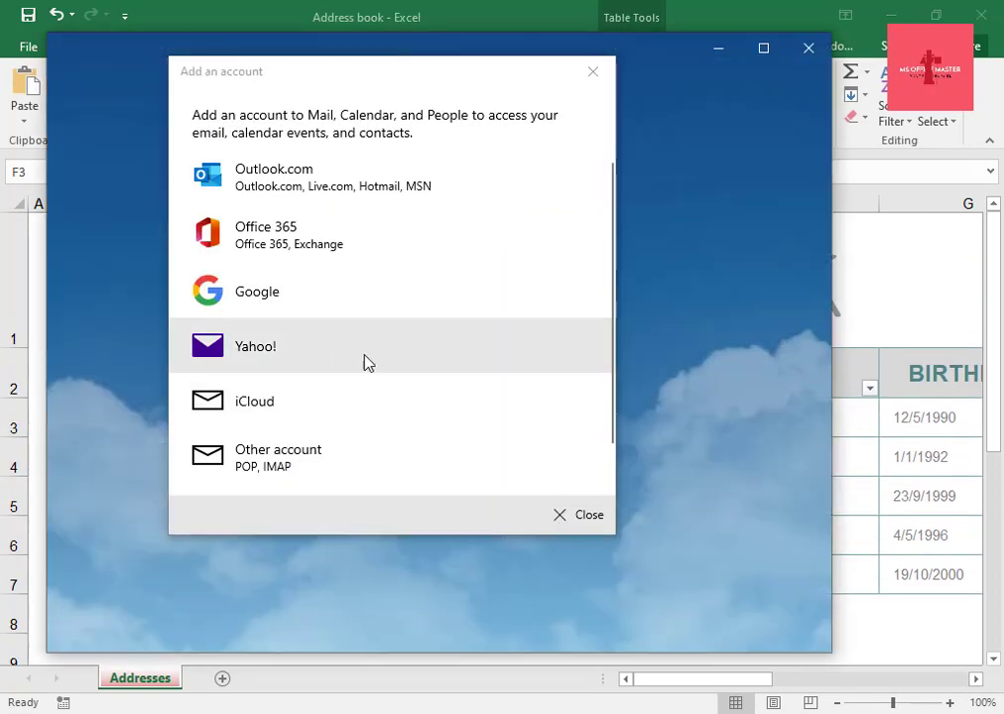
{"action": "left_click", "coordinate": [592, 71]}
{"action": "left_click", "coordinate": [812, 48]}
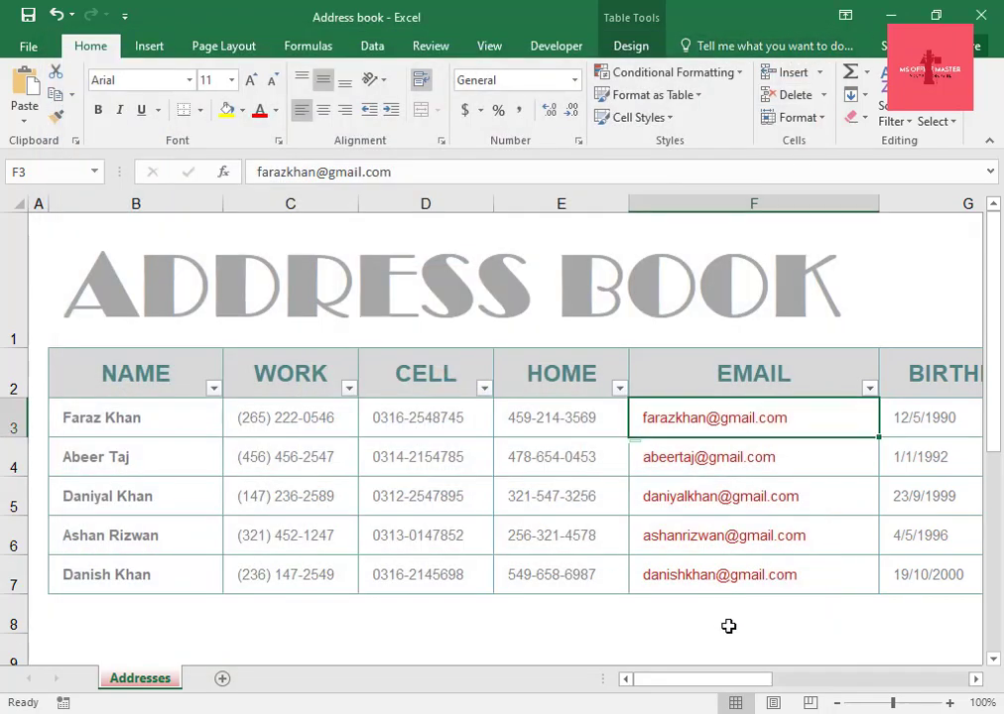
{"action": "left_click_drag", "start_coordinate": [119, 417], "coordinate": [746, 576]}
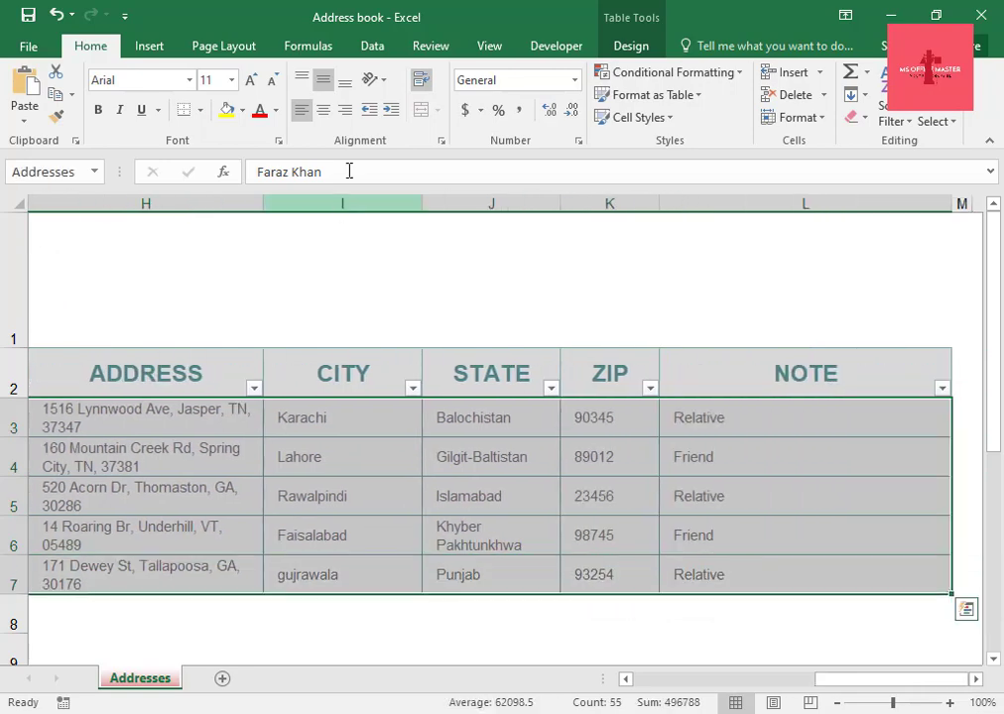
{"action": "left_click", "coordinate": [325, 113]}
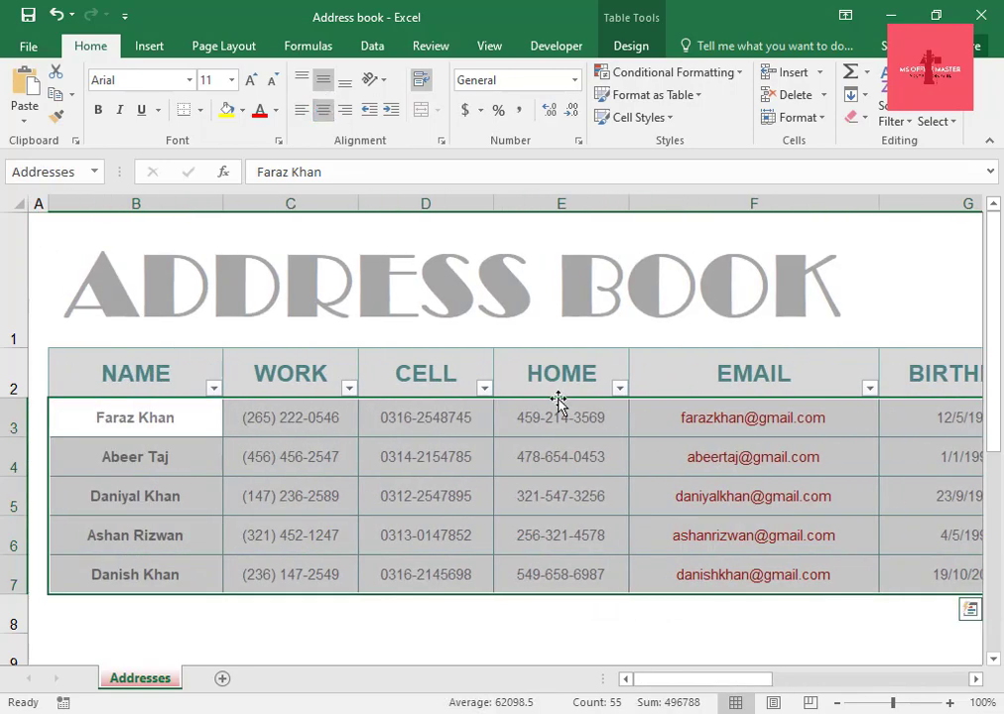
{"action": "scroll", "coordinate": [423, 626], "scroll_direction": "down", "scroll_amount": 2}
{"action": "left_click", "coordinate": [406, 645]}
{"action": "scroll", "coordinate": [406, 645], "scroll_direction": "up", "scroll_amount": 2}
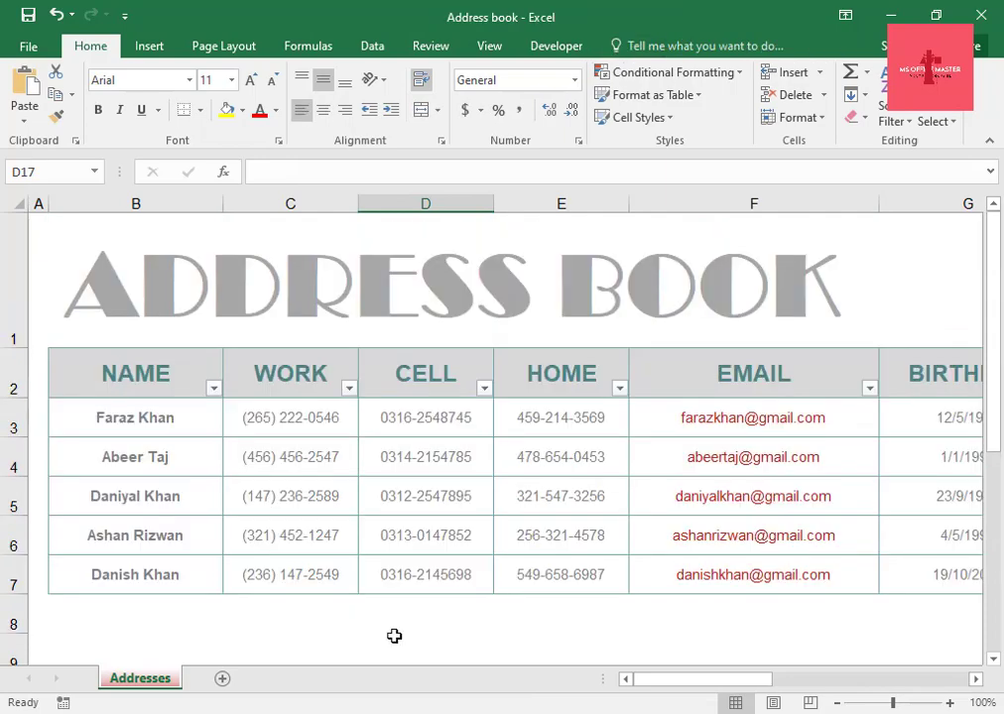
{"action": "mouse_move", "coordinate": [643, 687]}
{"action": "left_mouse_down"}
{"action": "mouse_move", "coordinate": [864, 675]}
{"action": "mouse_move", "coordinate": [625, 685]}
{"action": "left_mouse_up"}
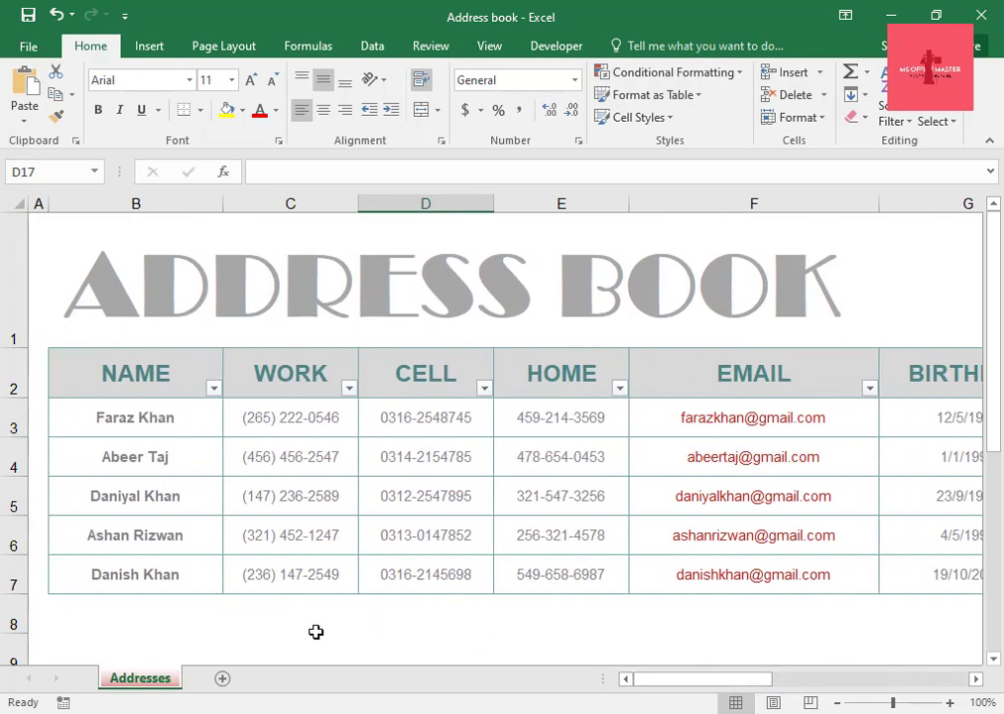